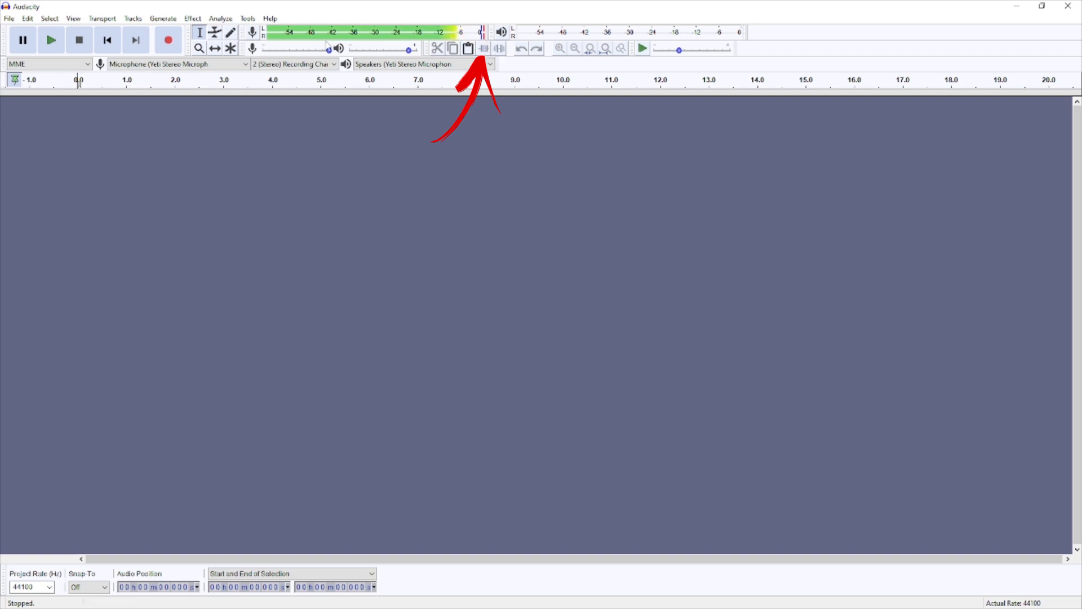
- Lower the recording level slightly and restart input monitoring to clear the clipping marks on the recording meter
{"action": "left_click_drag", "start_coordinate": [324, 50], "coordinate": [319, 50]}
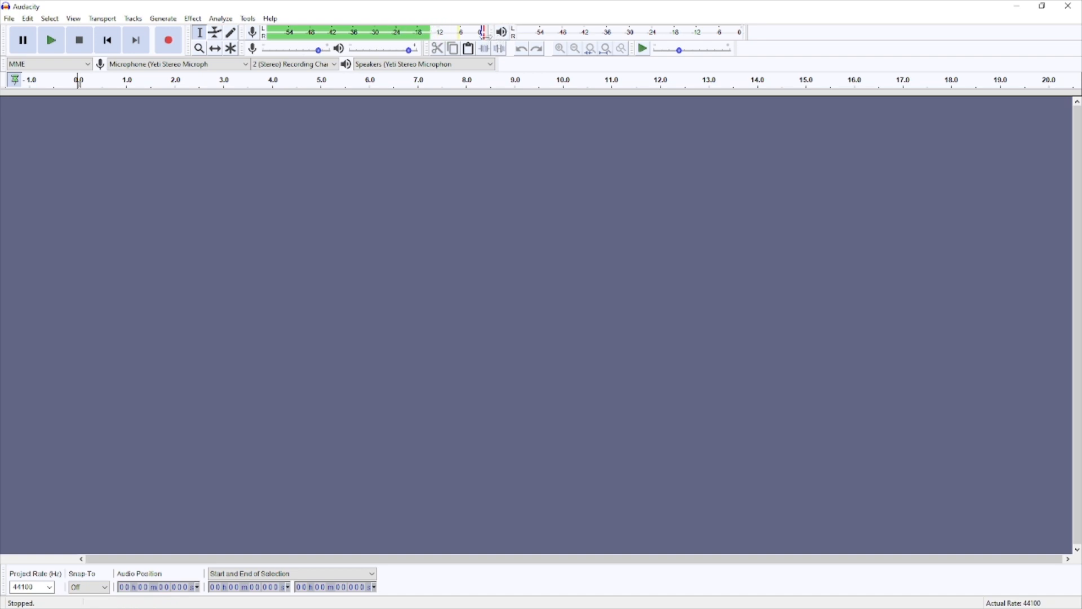
{"action": "left_click", "coordinate": [484, 39]}
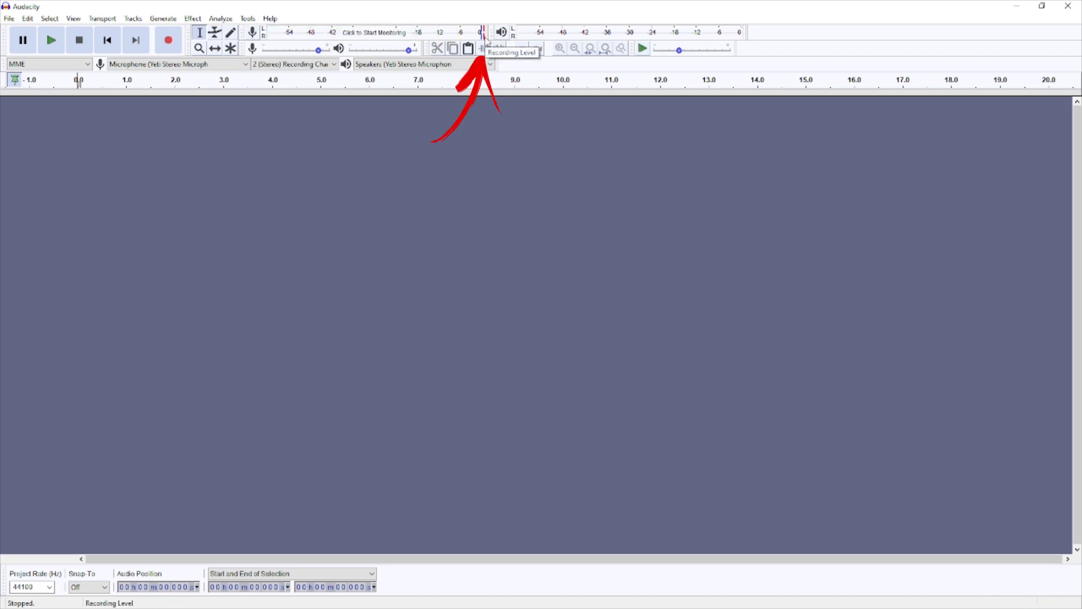
{"action": "left_click", "coordinate": [485, 38]}
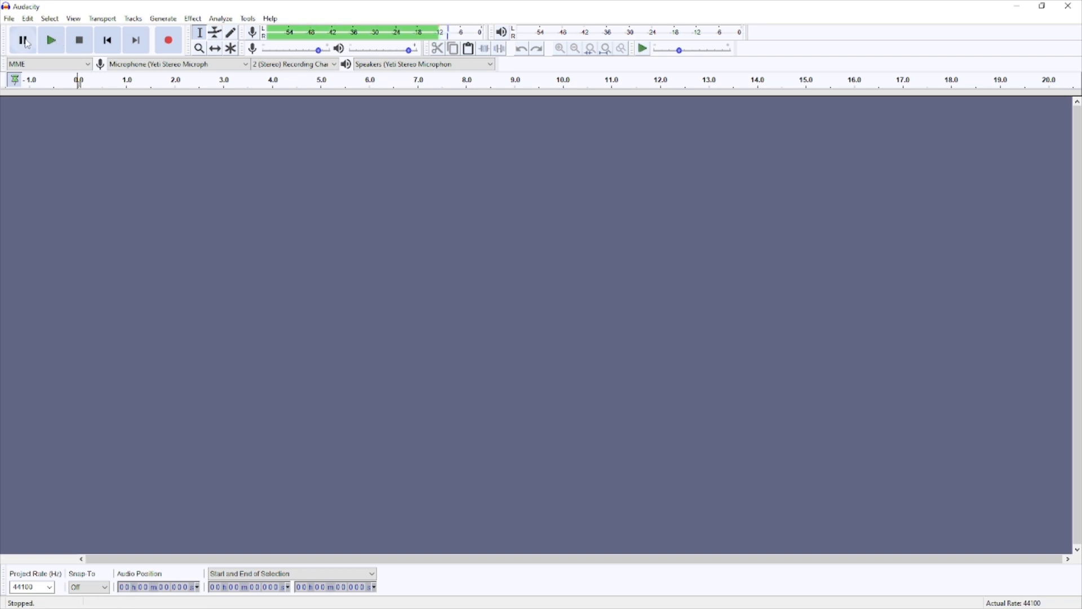
- Record a first voice take about 18 seconds long on a new track
{"action": "left_click", "coordinate": [168, 40]}
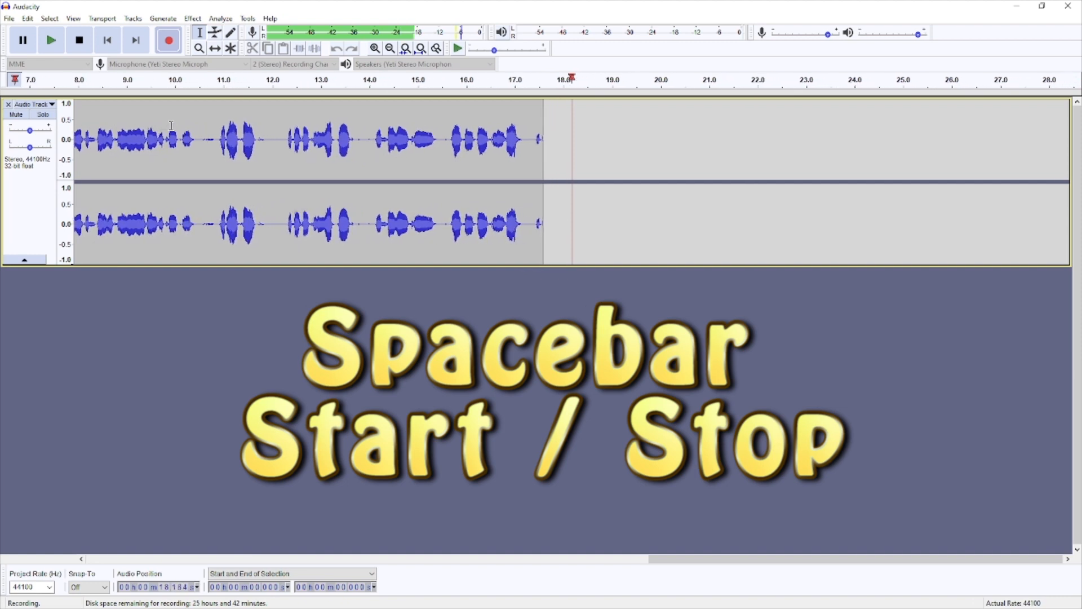
{"action": "key", "text": "space"}
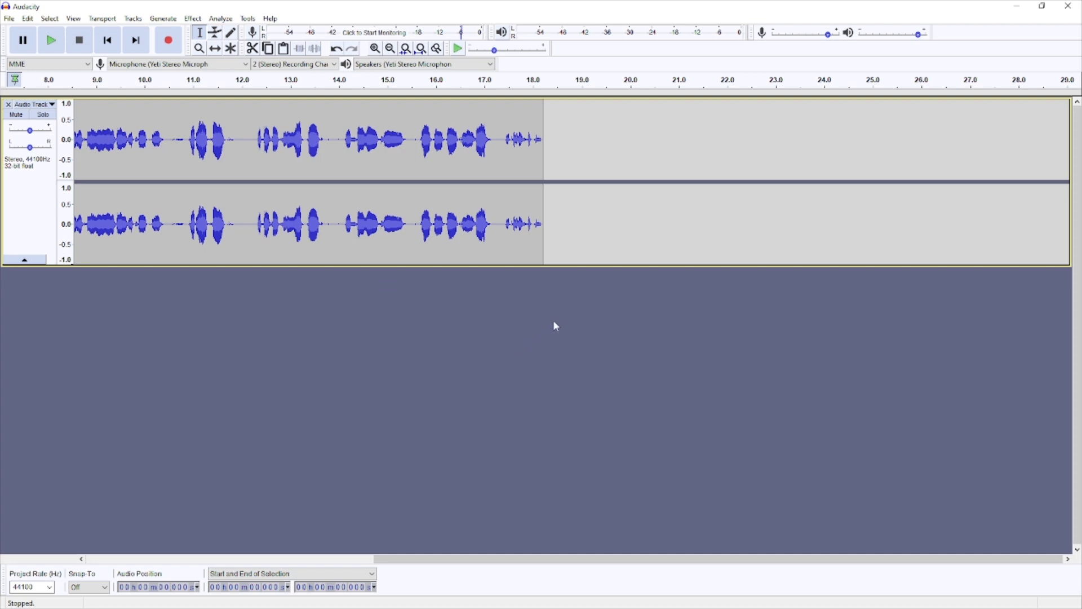
- Record a short extra passage onto the end of the track and undo it
{"action": "key", "text": "r"}
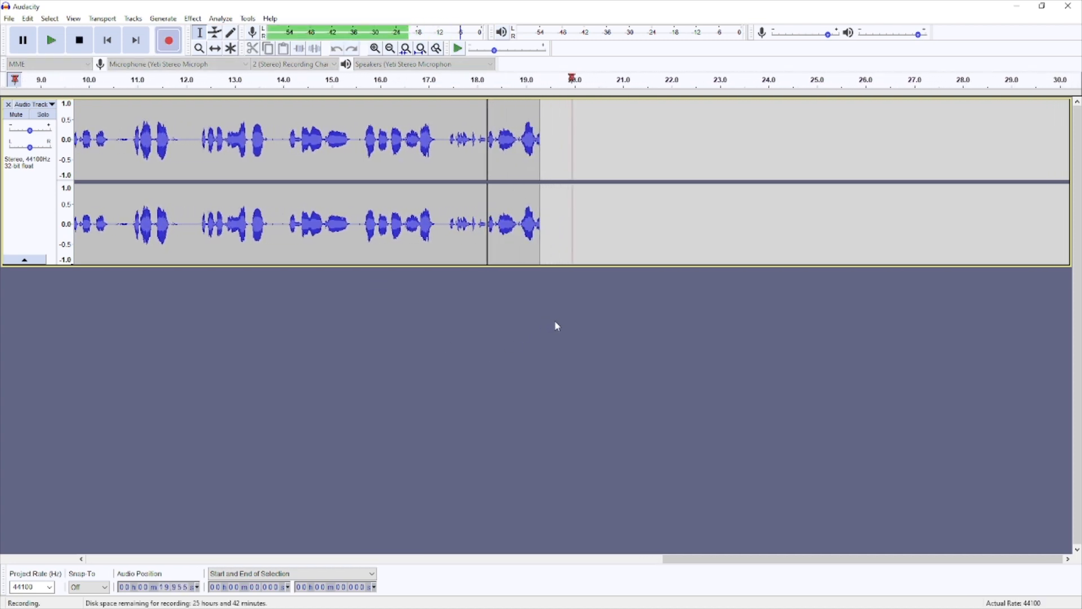
{"action": "key", "text": "space"}
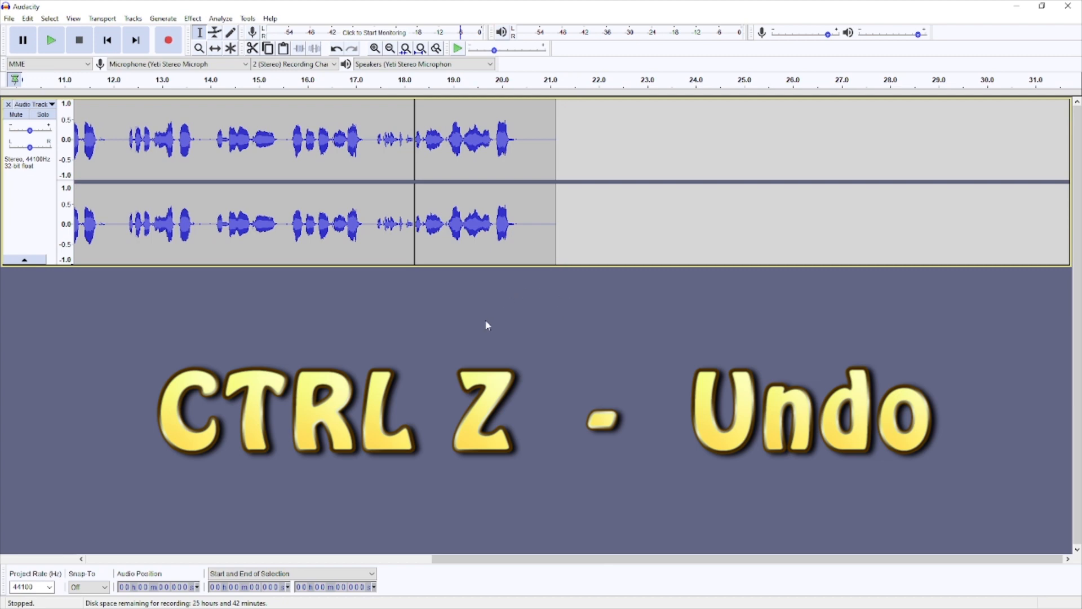
{"action": "key", "text": "ctrl+z"}
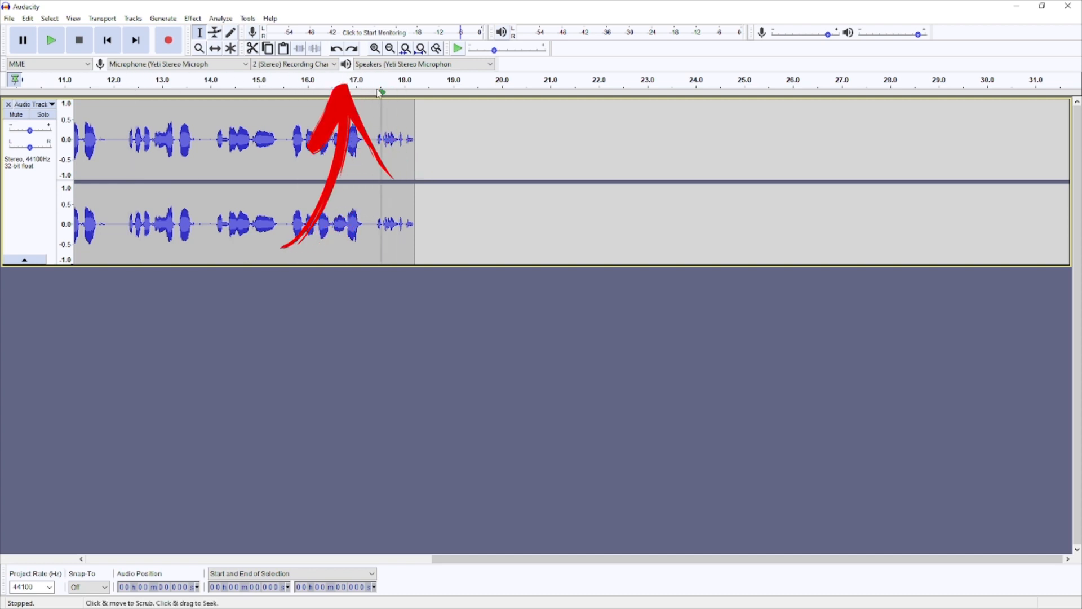
- Play back the end of the take and delete the audio from about 15.5 s to the end of the track
{"action": "left_click", "coordinate": [192, 82]}
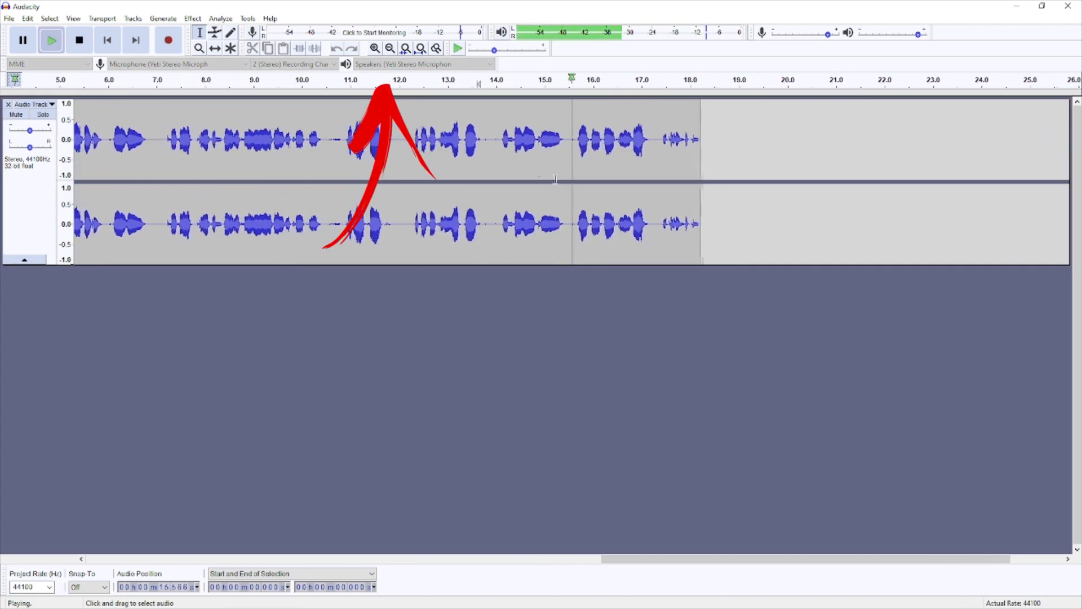
{"action": "key", "text": "space"}
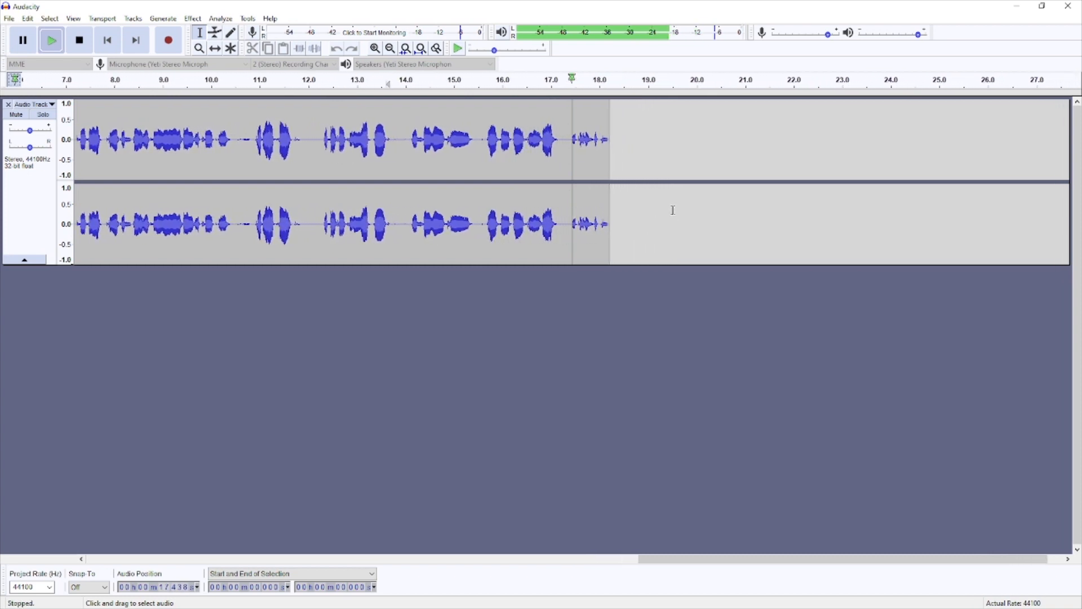
{"action": "left_click_drag", "start_coordinate": [478, 152], "coordinate": [618, 167]}
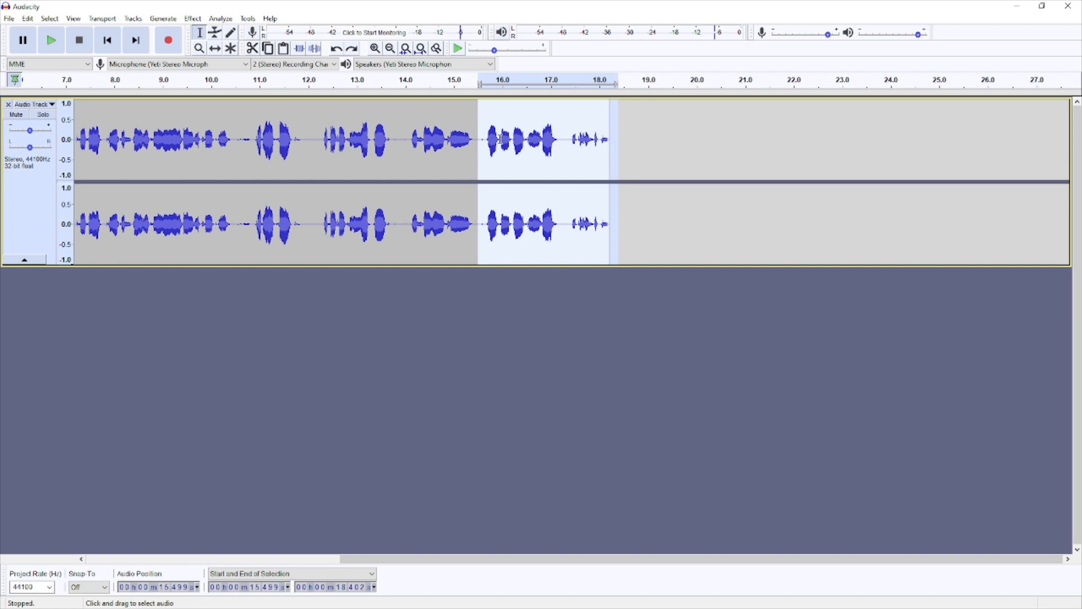
{"action": "key", "text": "Delete"}
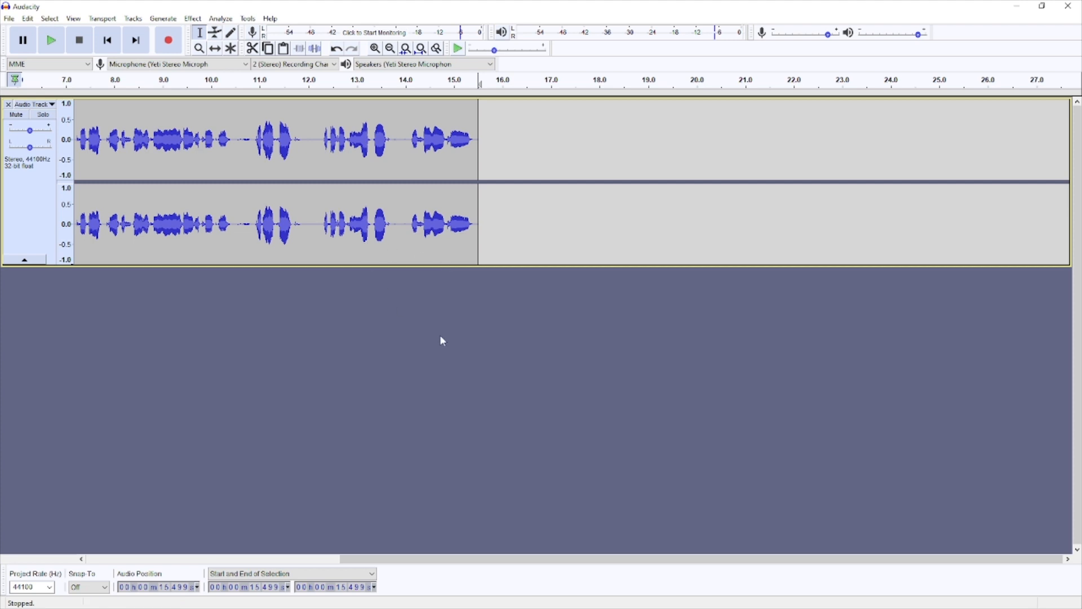
- Append a new voice passage to the end of the track, recording up to about 39 s
{"action": "key", "text": "r"}
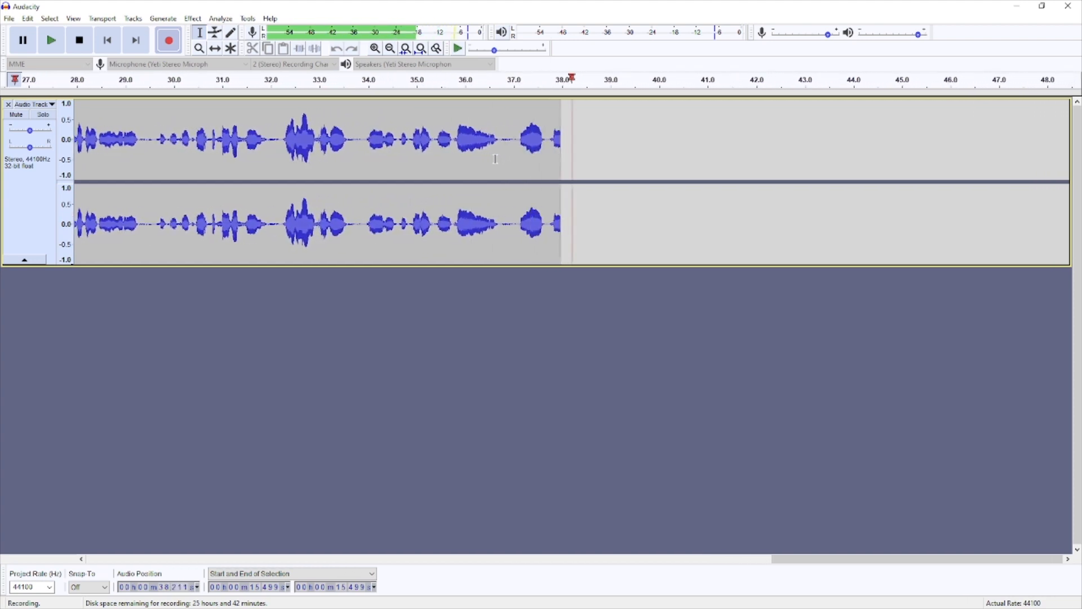
{"action": "key", "text": "space"}
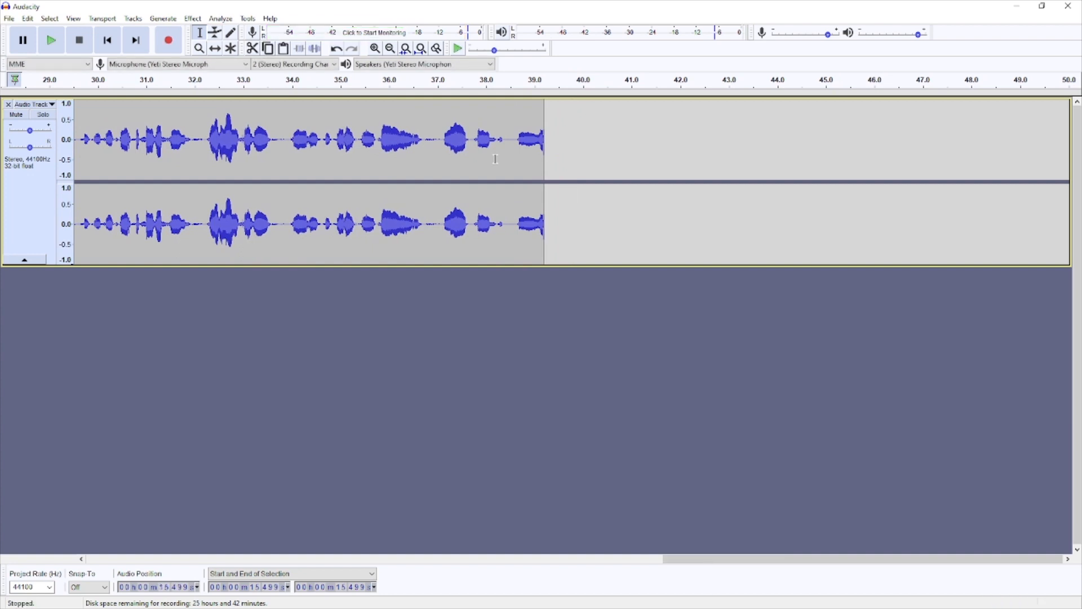
- Play back the recording from near its end, stop it, and play a few seconds from the start
{"action": "left_click", "coordinate": [266, 82]}
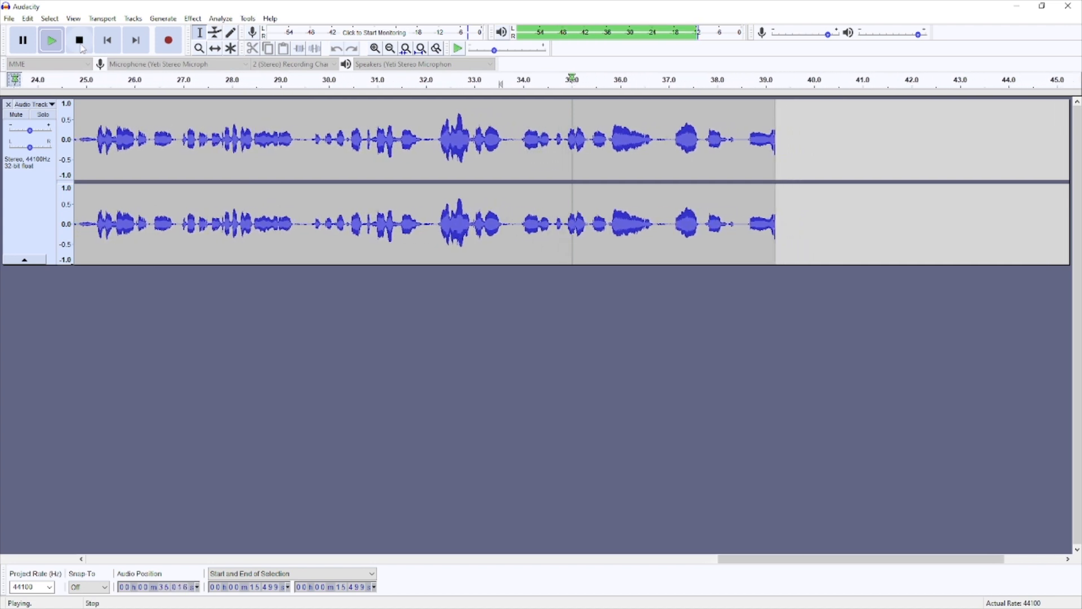
{"action": "left_click", "coordinate": [510, 94]}
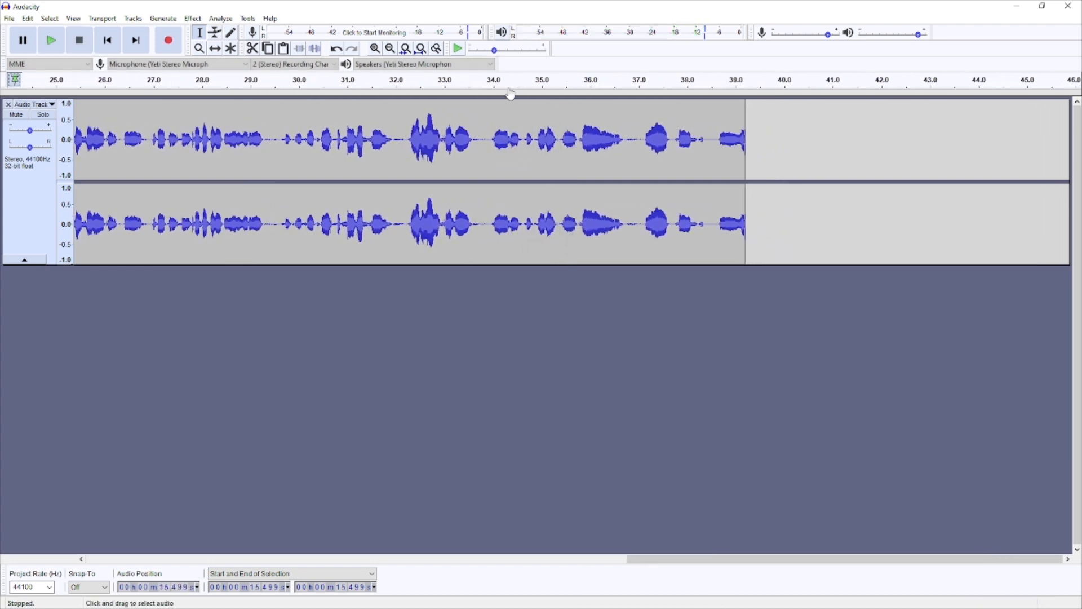
{"action": "left_click", "coordinate": [108, 40]}
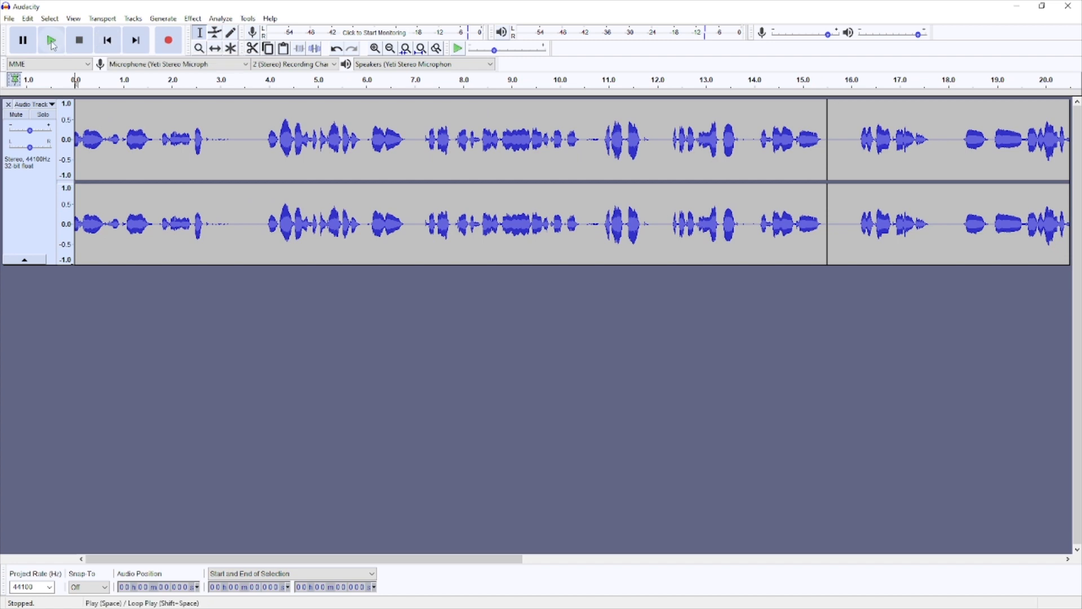
{"action": "left_click", "coordinate": [53, 45]}
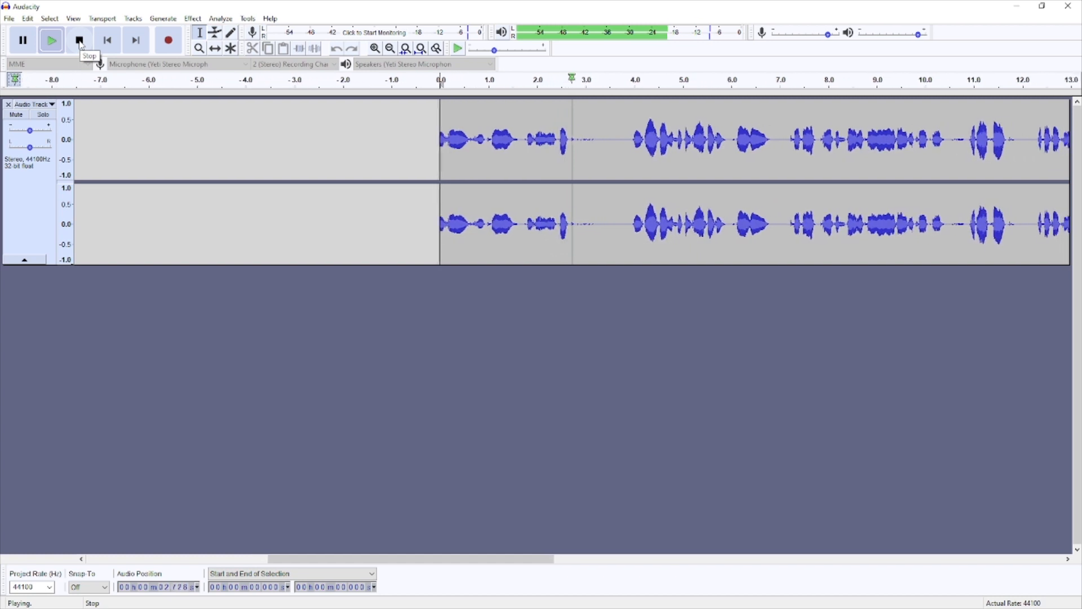
{"action": "left_click", "coordinate": [81, 41]}
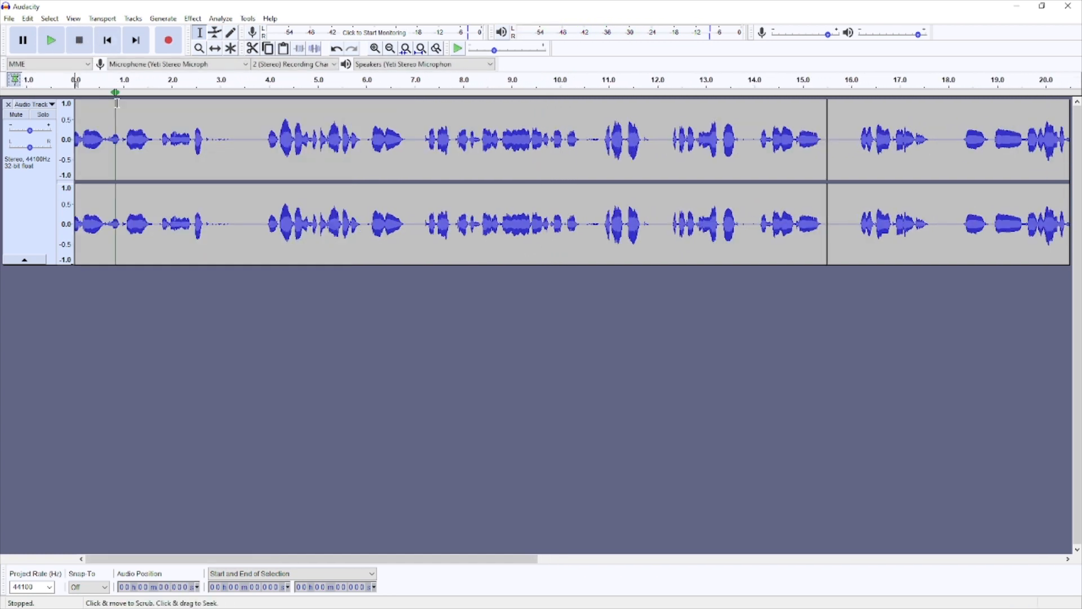
- Place the edit cursor in the silent pause between the first take and the appended recording
{"action": "left_click", "coordinate": [839, 147]}
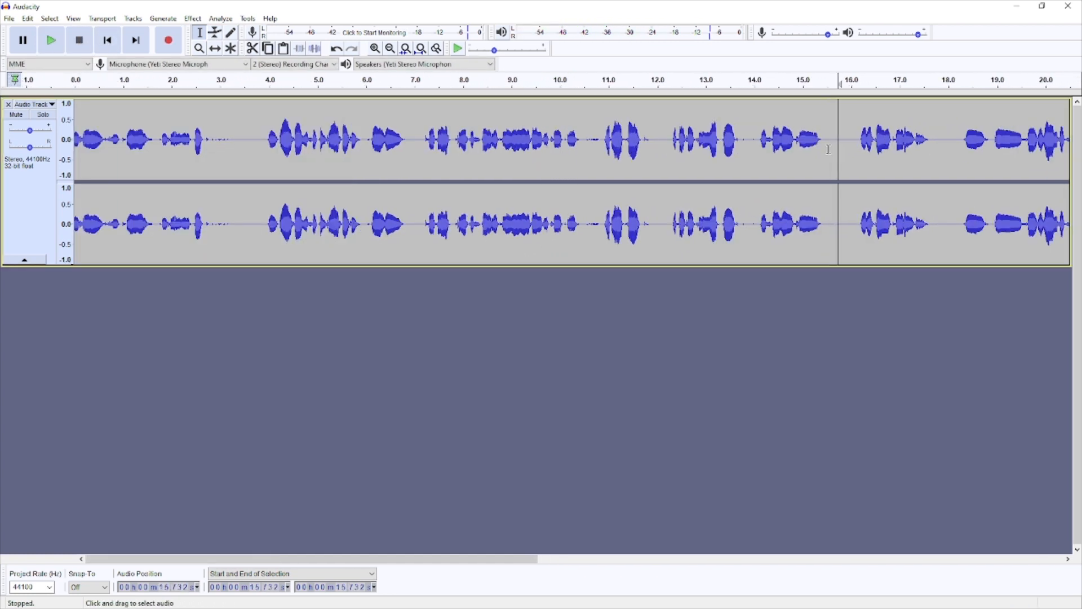
{"action": "left_click", "coordinate": [822, 149]}
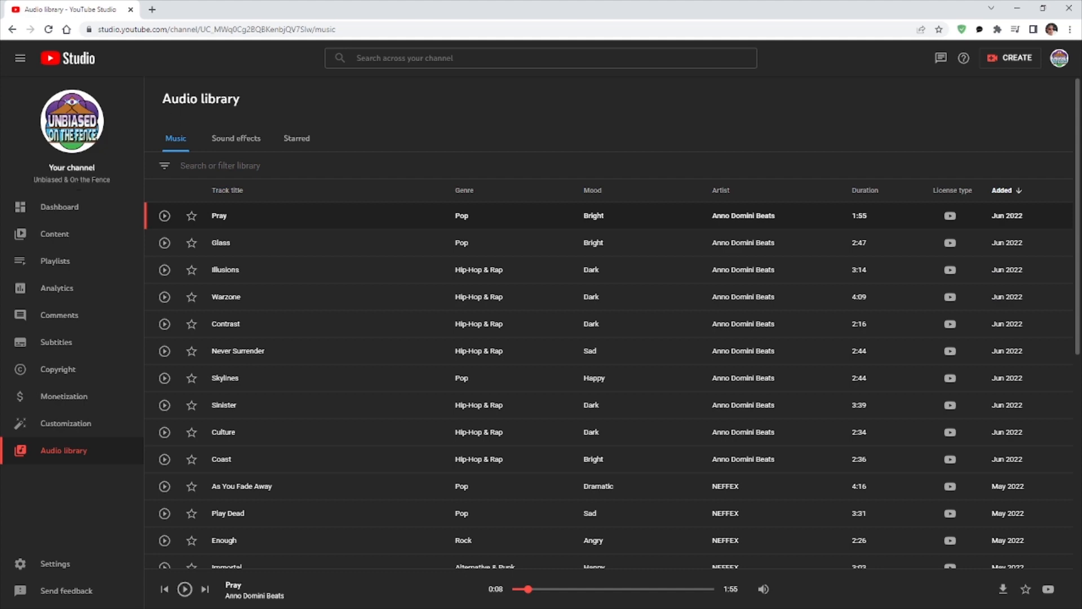
- Switch to YouTube Studio, open the Audio library from the dashboard, and filter the music by "Attribution not required"
{"action": "left_click", "coordinate": [67, 207]}
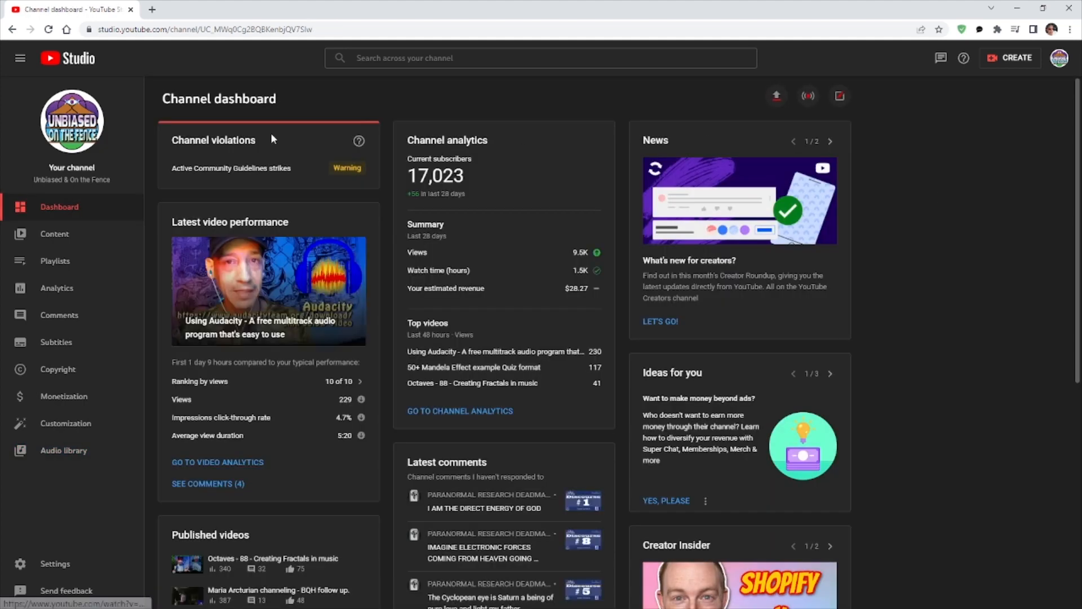
{"action": "left_click", "coordinate": [65, 453]}
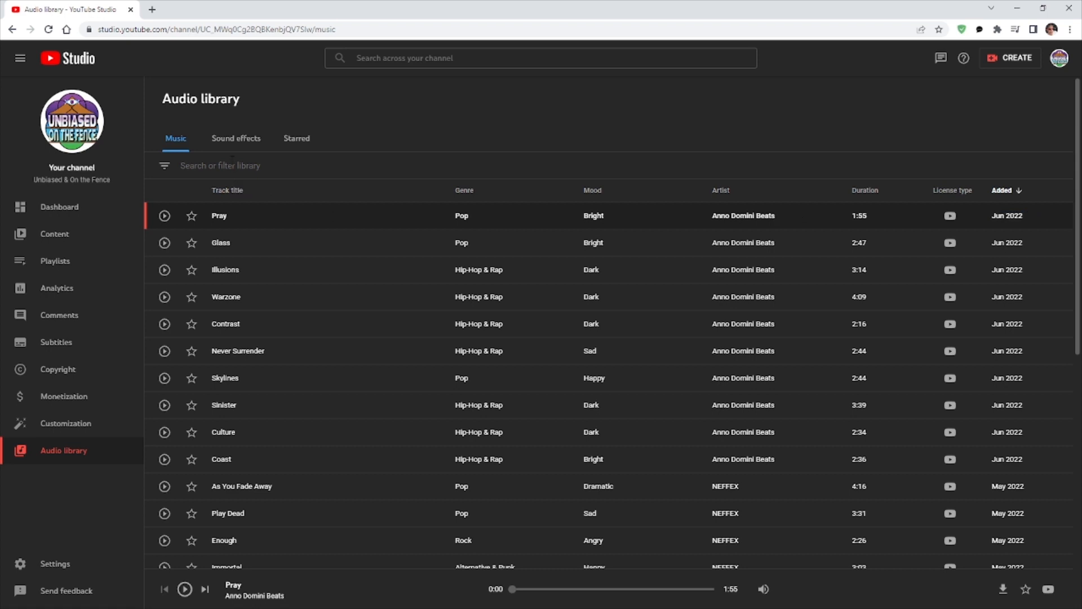
{"action": "left_click", "coordinate": [232, 164]}
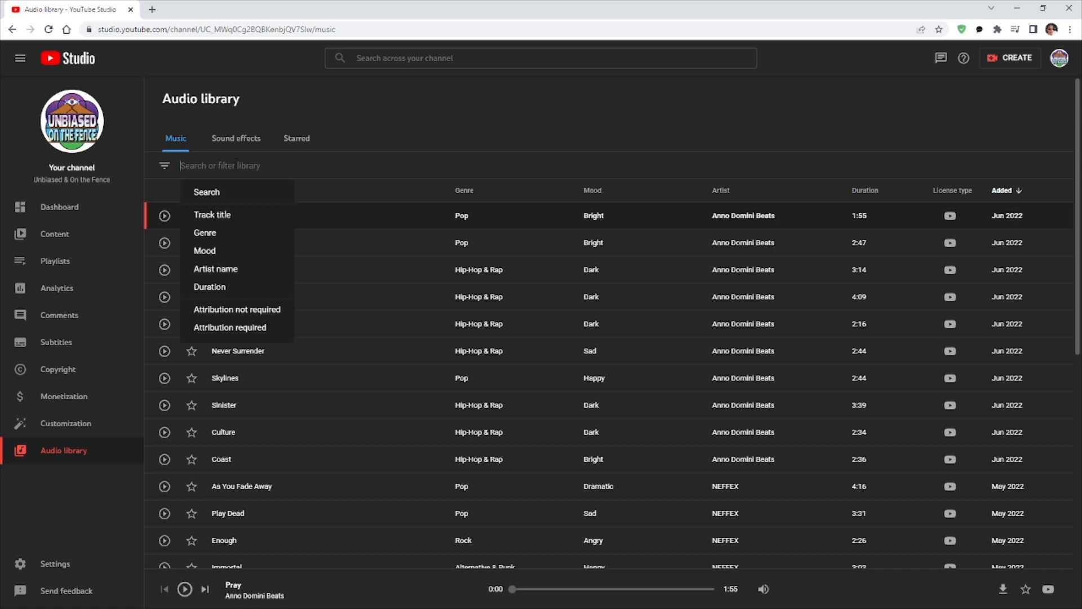
{"action": "left_click", "coordinate": [240, 310]}
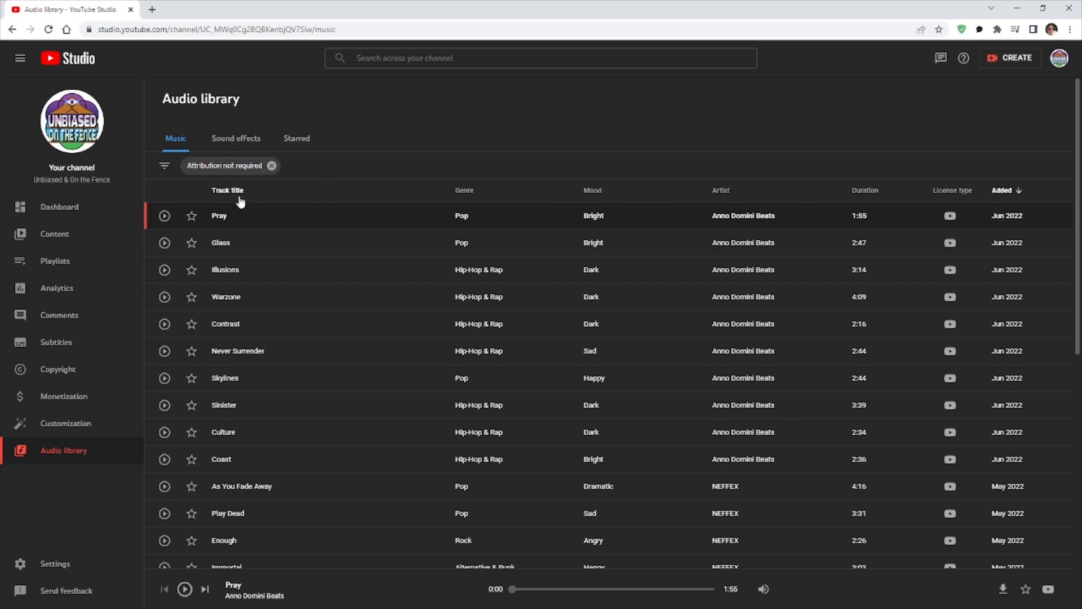
- Add a mood filter for Calm and Inspirational to the music list
{"action": "left_click", "coordinate": [166, 168]}
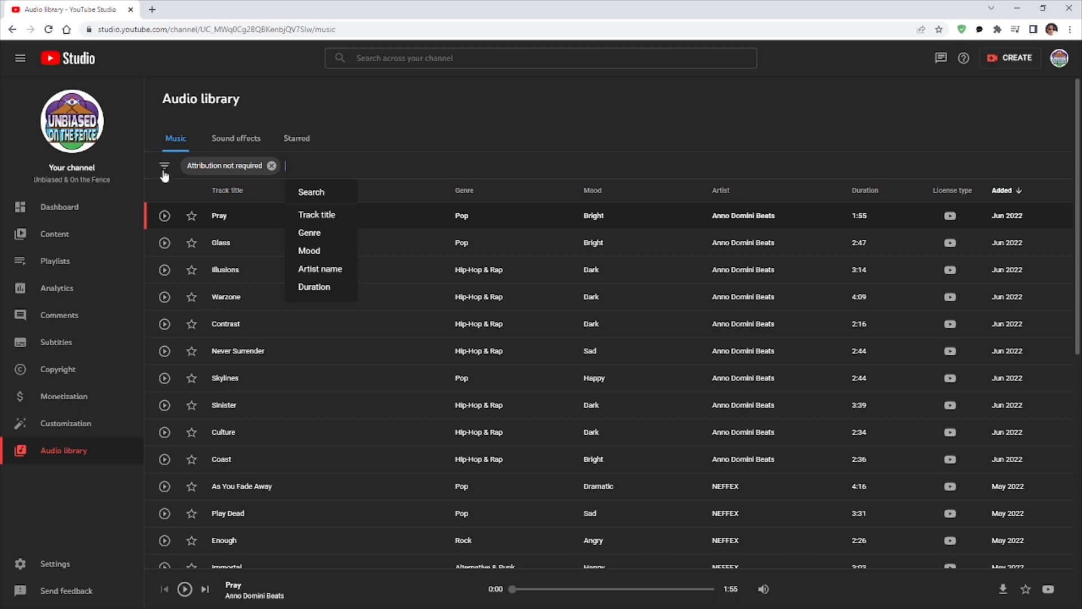
{"action": "left_click", "coordinate": [319, 255]}
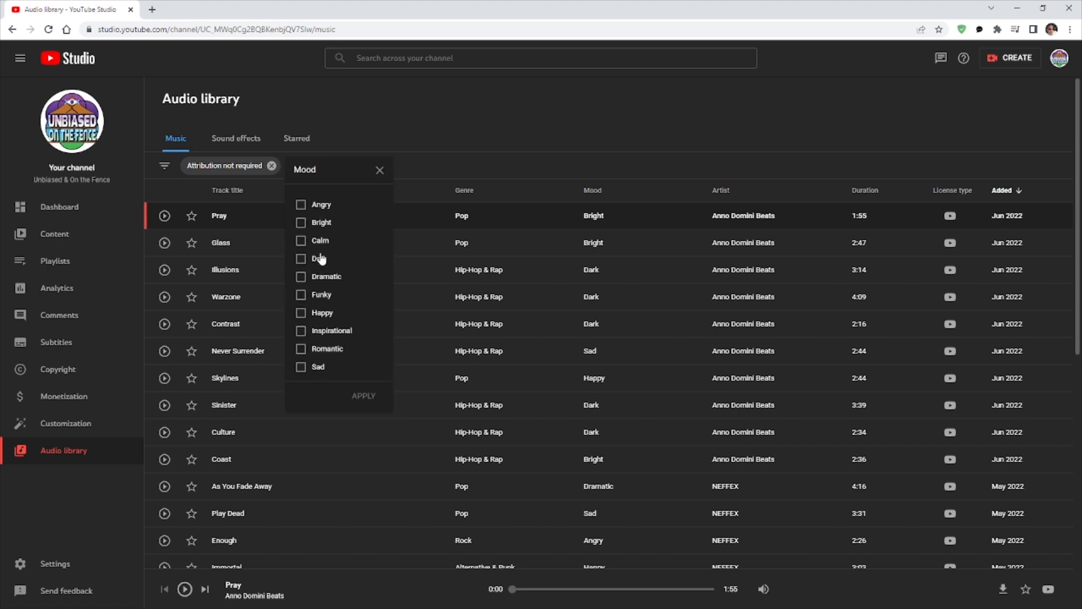
{"action": "left_click", "coordinate": [302, 242]}
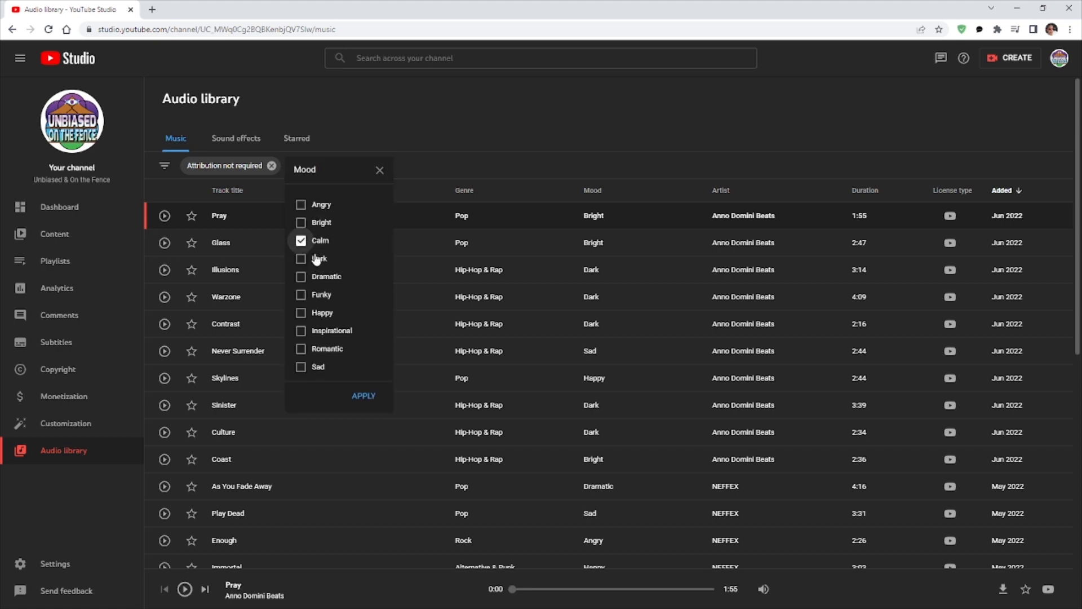
{"action": "left_click", "coordinate": [302, 332]}
{"action": "left_click", "coordinate": [363, 396]}
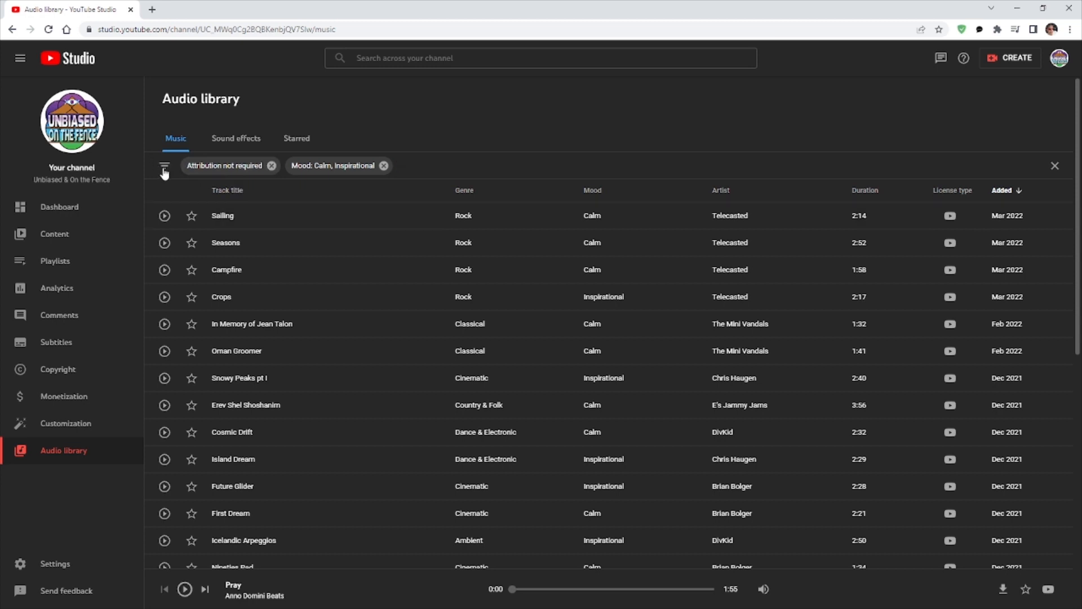
- Add a genre filter for Cinematic, Classical and Ambient to the music list
{"action": "left_click", "coordinate": [164, 172]}
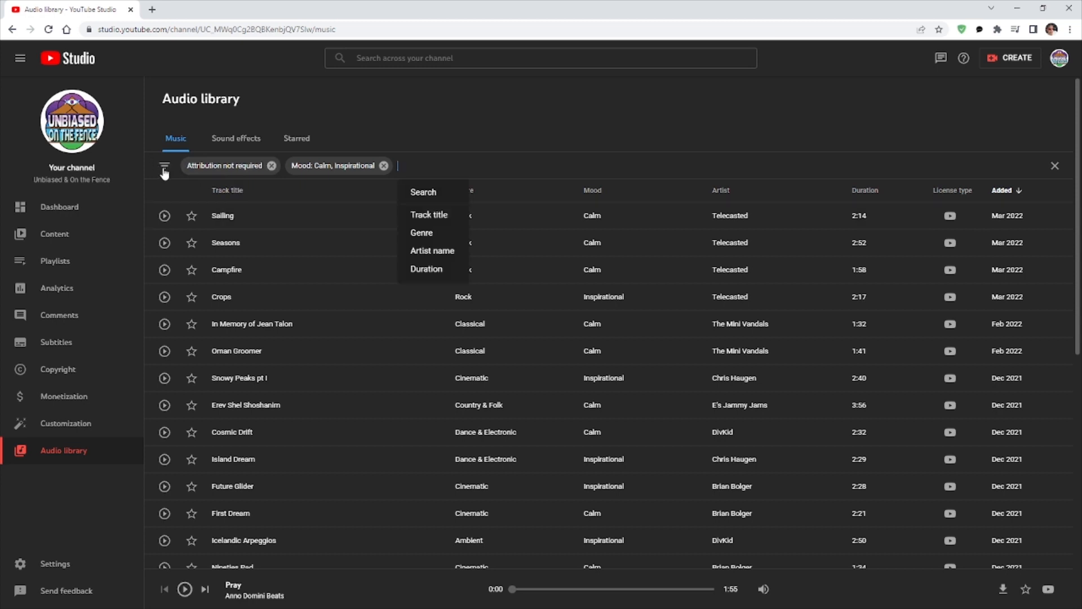
{"action": "left_click", "coordinate": [431, 235]}
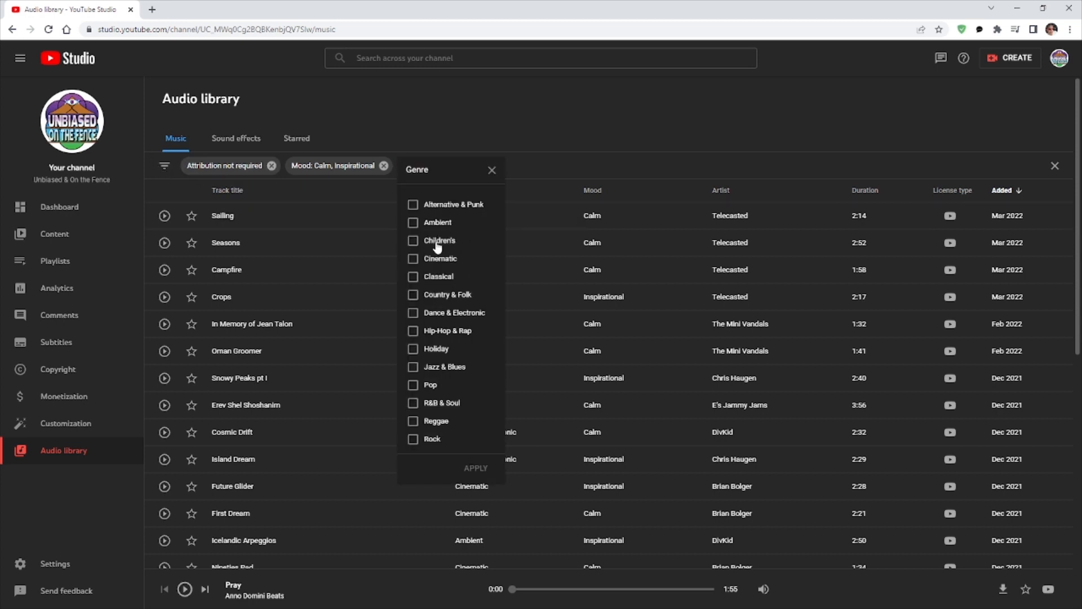
{"action": "left_click", "coordinate": [413, 259]}
{"action": "left_click", "coordinate": [413, 276]}
{"action": "left_click", "coordinate": [434, 222]}
{"action": "left_click", "coordinate": [476, 469]}
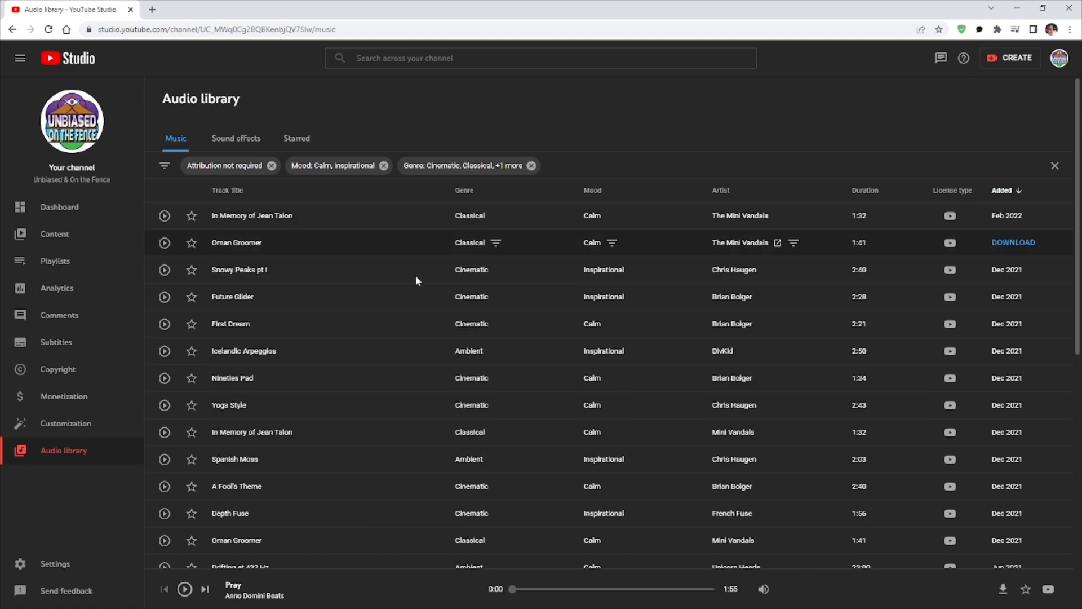
- Preview the tracks "In Memory of Jean Talon" and "Oman Groomer" by The Mini Vandals
{"action": "left_click", "coordinate": [164, 216]}
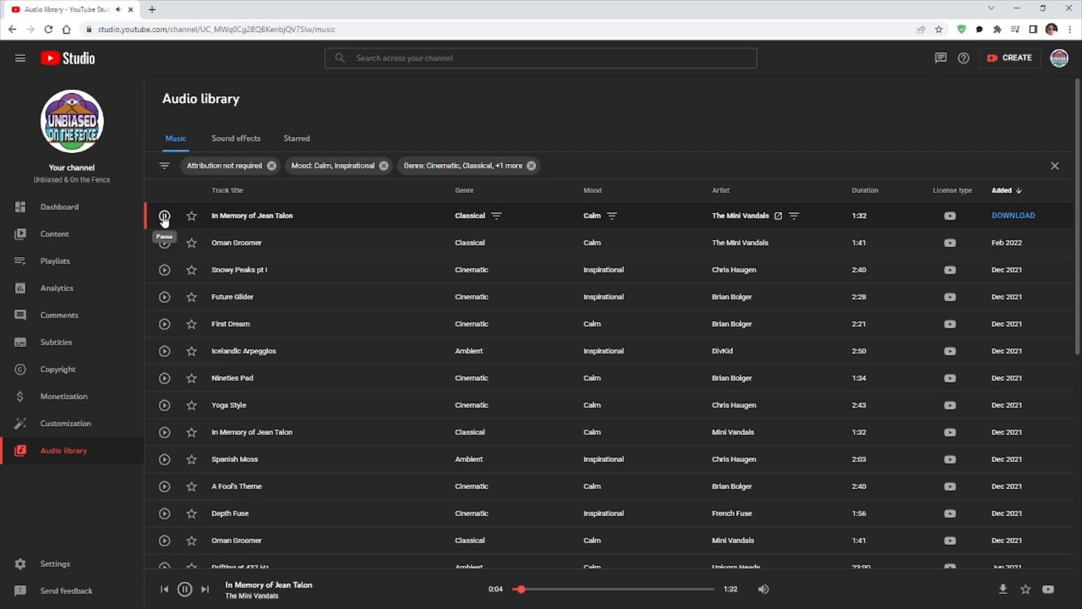
{"action": "left_click", "coordinate": [164, 217]}
{"action": "left_click", "coordinate": [164, 243]}
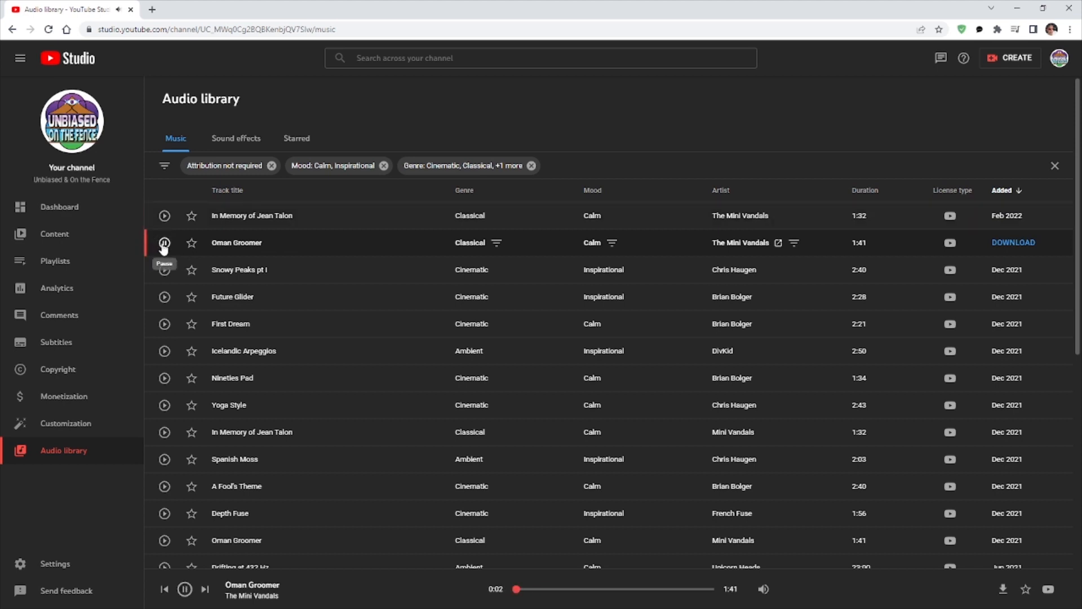
{"action": "left_click", "coordinate": [164, 244]}
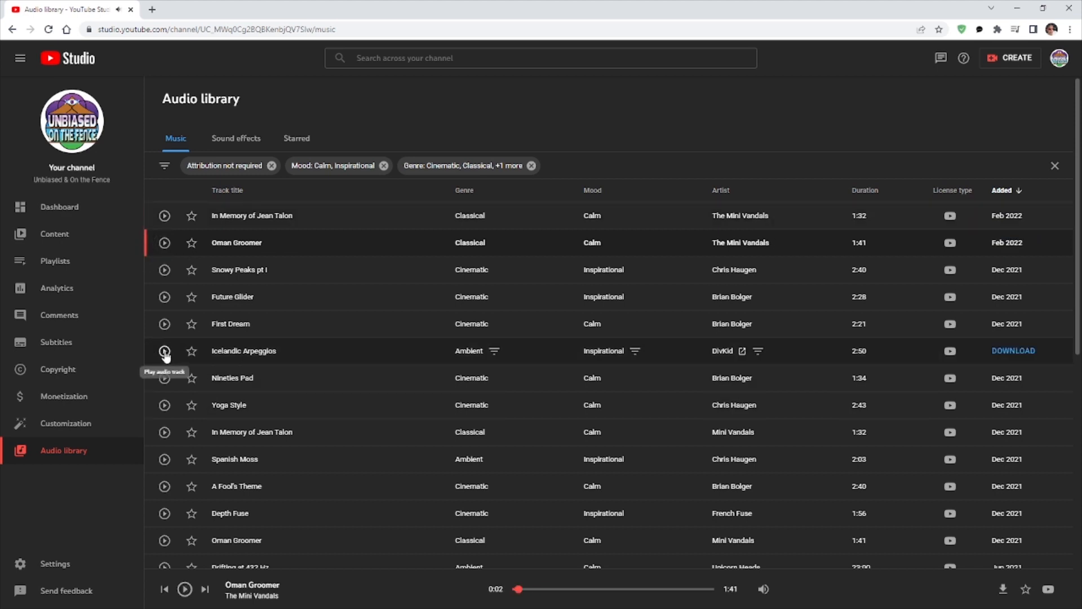
- Preview "Icelandic Arpeggios" by DivKid and download it as an MP3 into the "bg music free" folder
{"action": "left_click", "coordinate": [164, 352]}
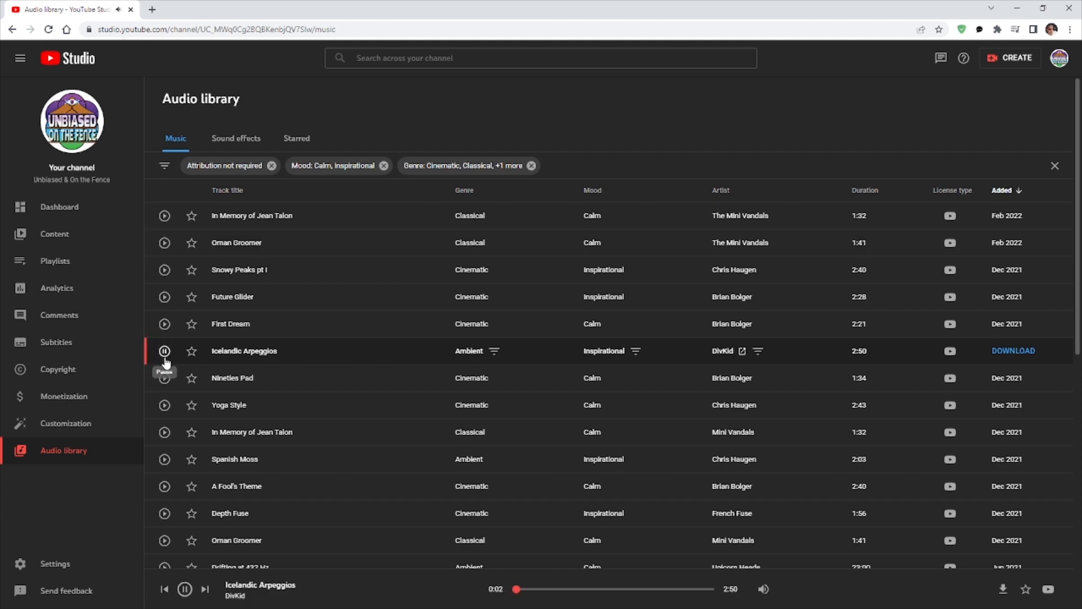
{"action": "left_click", "coordinate": [164, 352]}
{"action": "left_click", "coordinate": [1021, 353]}
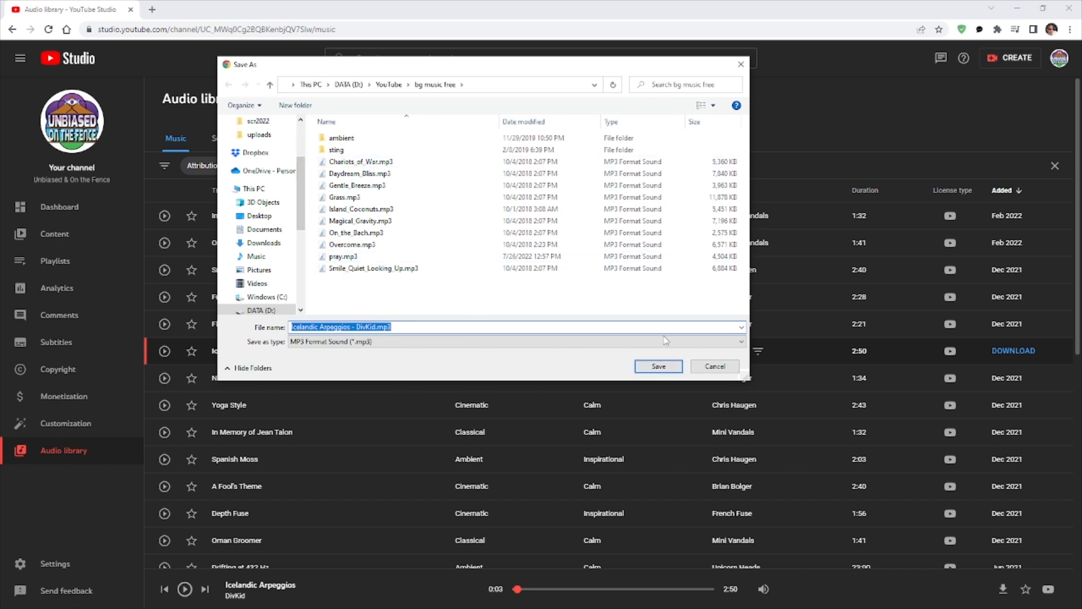
{"action": "left_click", "coordinate": [671, 369]}
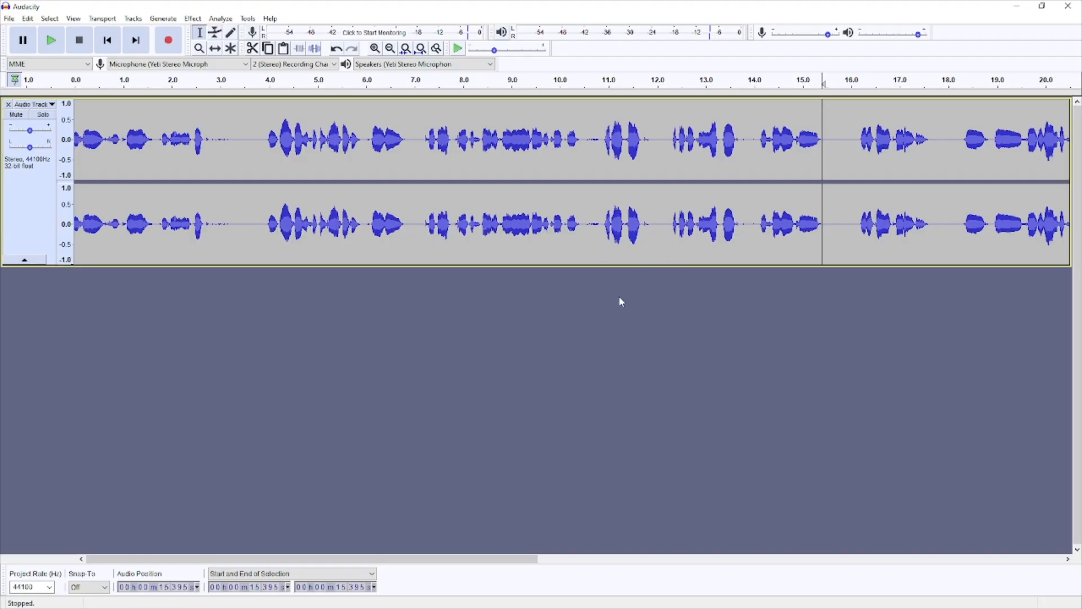
- Switch to Audacity and import "Icelandic Arpeggios - DivKid.mp3" from the "bg music free" folder into the project
{"action": "left_click", "coordinate": [9, 19]}
{"action": "mouse_move", "coordinate": [59, 121]}
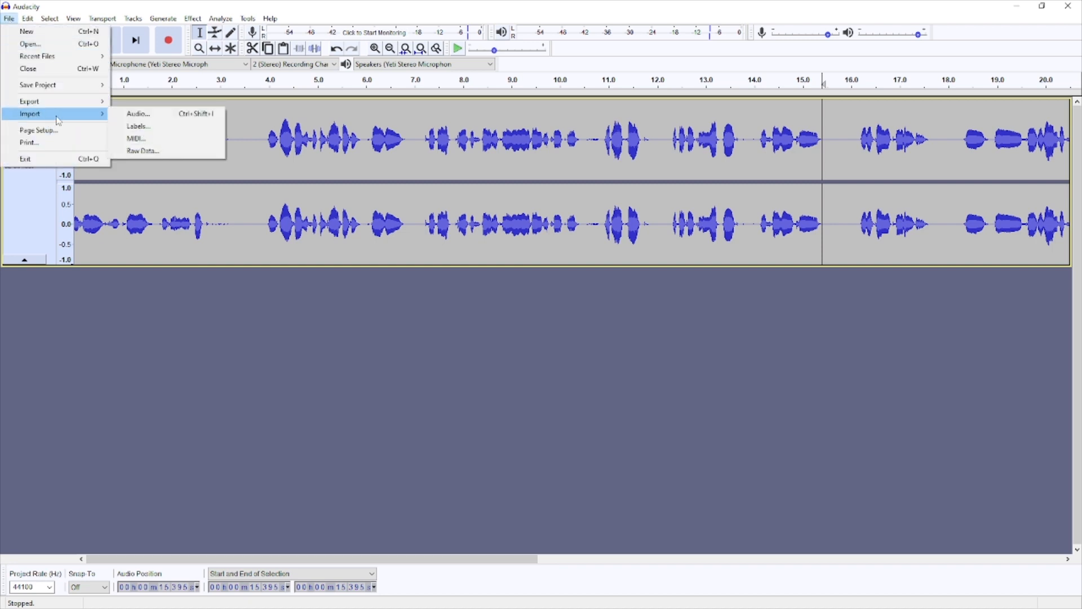
{"action": "left_click", "coordinate": [161, 117]}
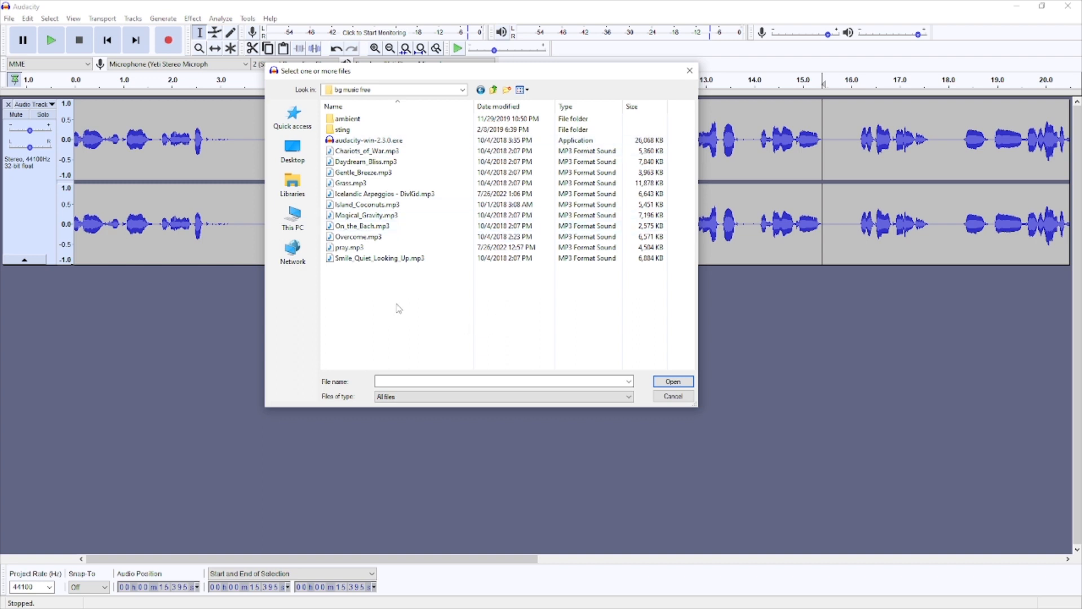
{"action": "left_click", "coordinate": [341, 195]}
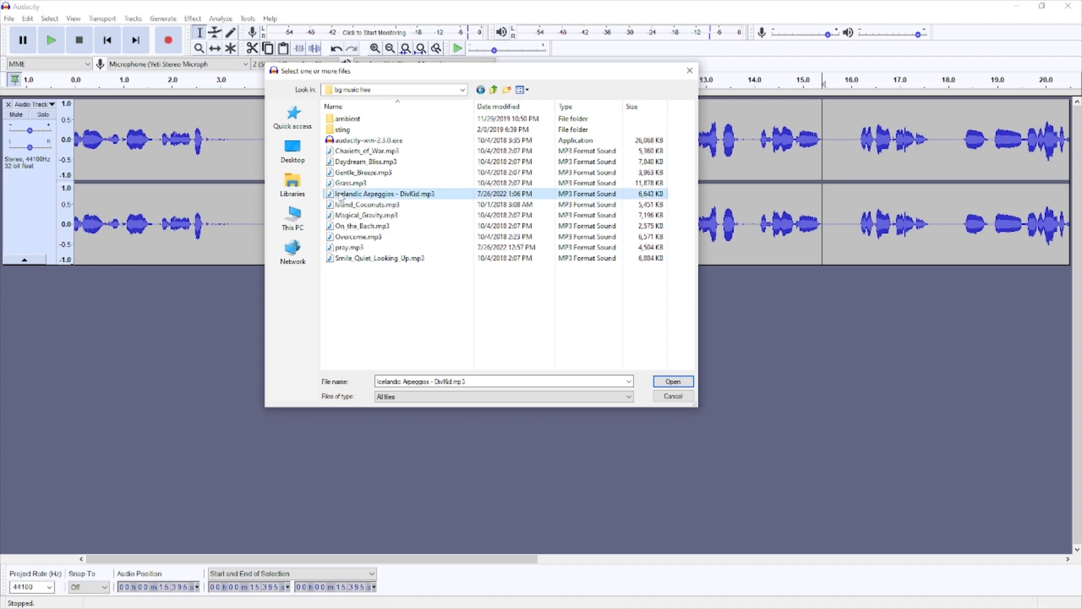
{"action": "left_click", "coordinate": [670, 382]}
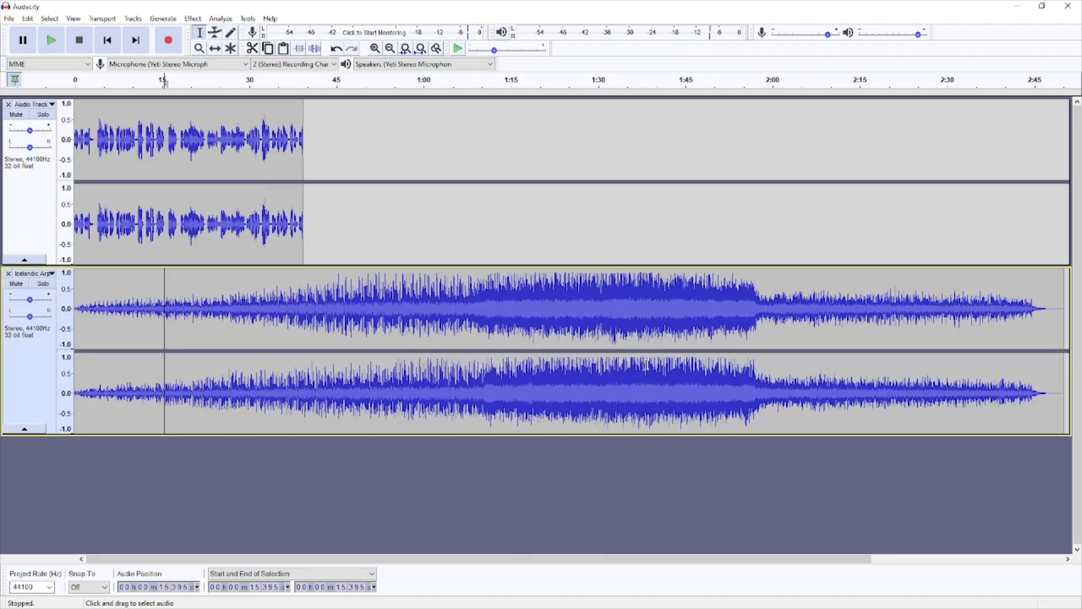
- Play the mix from the start, and shift the music track about 78 s earlier so its loud section runs under the voice
{"action": "left_click", "coordinate": [74, 82]}
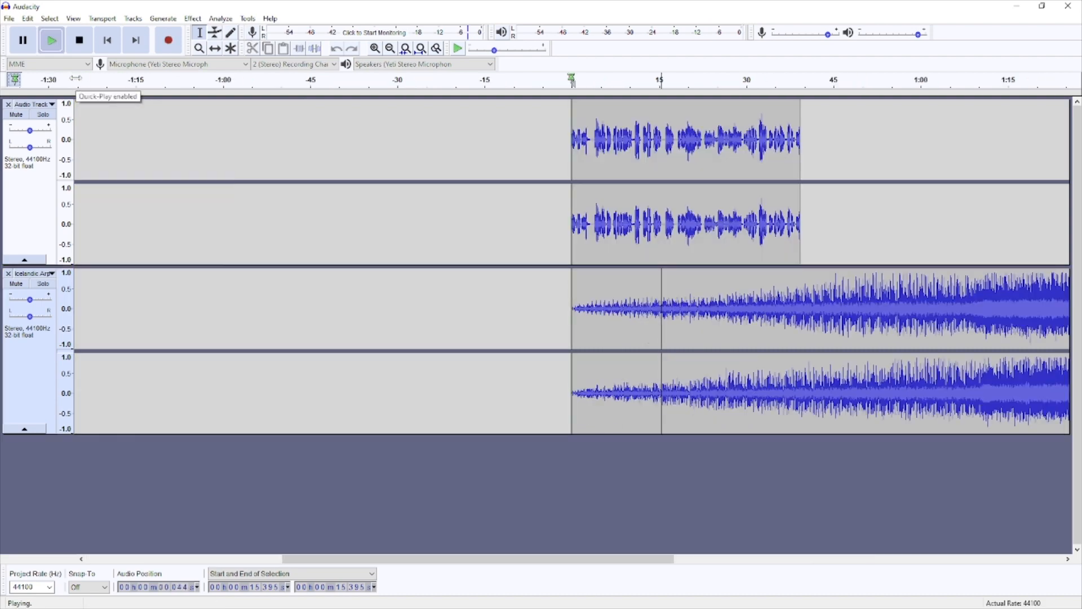
{"action": "left_click", "coordinate": [83, 48]}
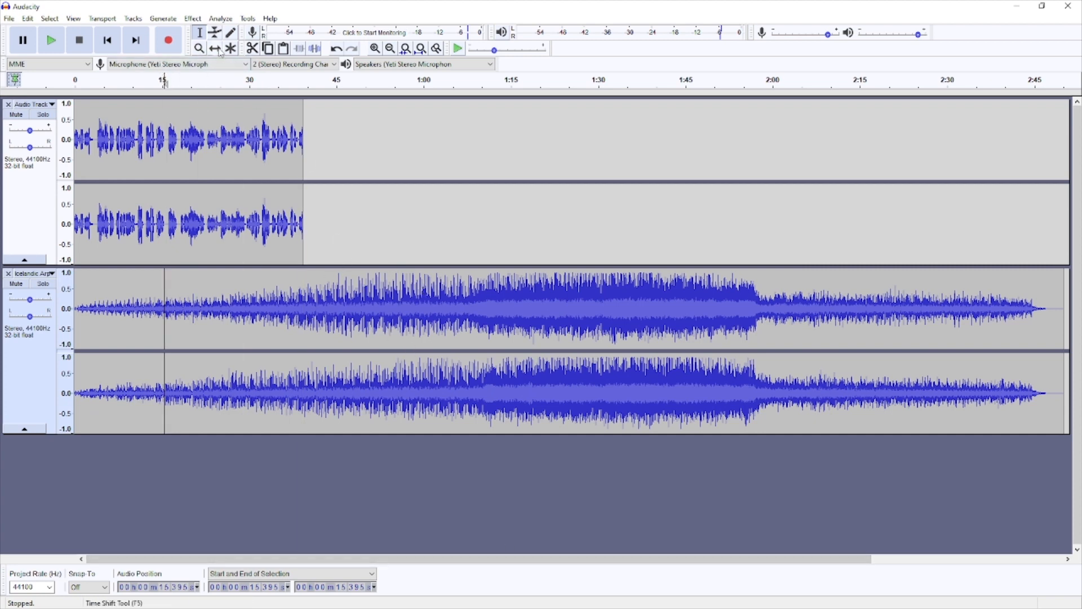
{"action": "left_click_drag", "start_coordinate": [578, 310], "coordinate": [152, 305]}
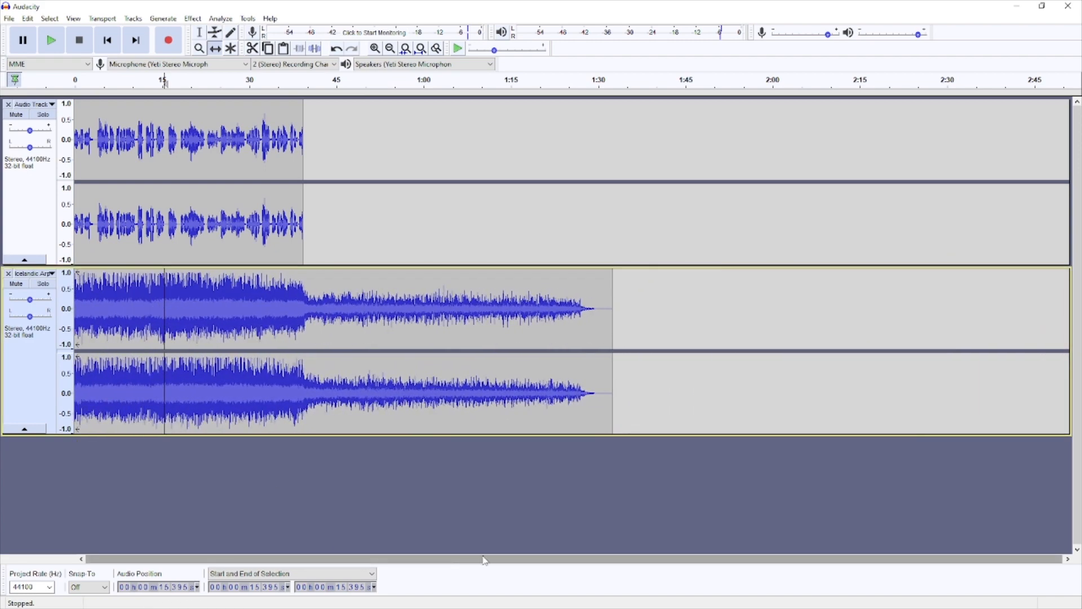
- Lower the music track's gain in stages to below -24 dB, playing part of the mix after each change
{"action": "left_click_drag", "start_coordinate": [35, 303], "coordinate": [18, 308]}
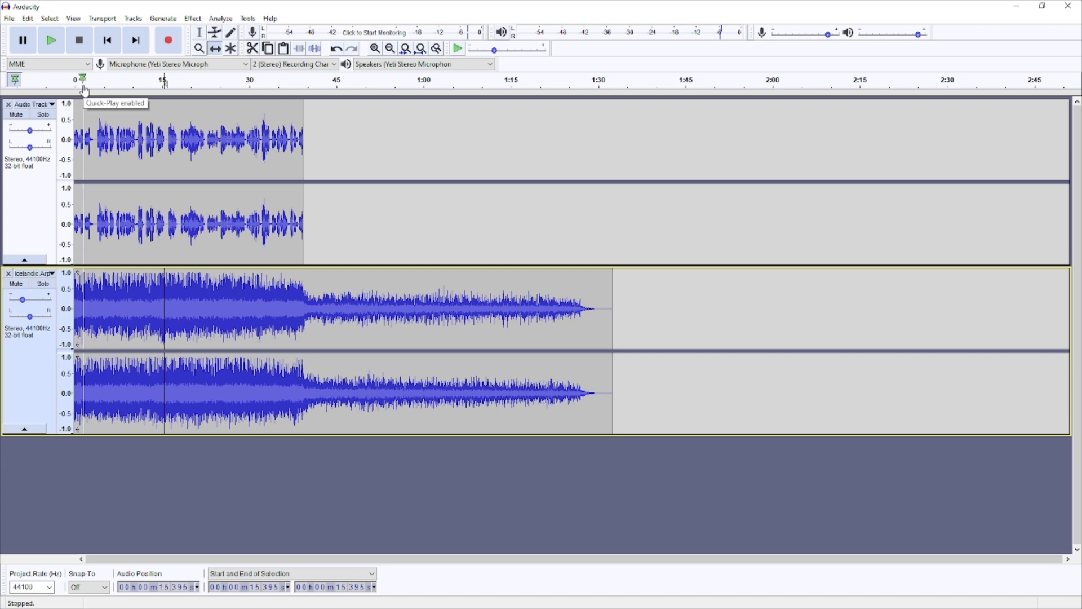
{"action": "left_click", "coordinate": [23, 301]}
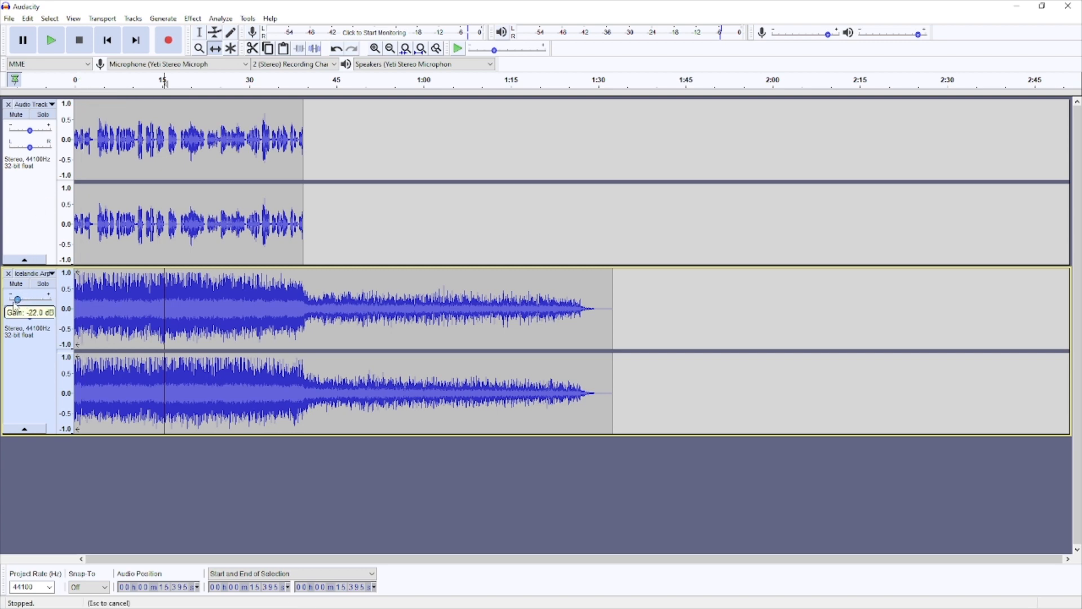
{"action": "left_click_drag", "start_coordinate": [12, 306], "coordinate": [13, 308]}
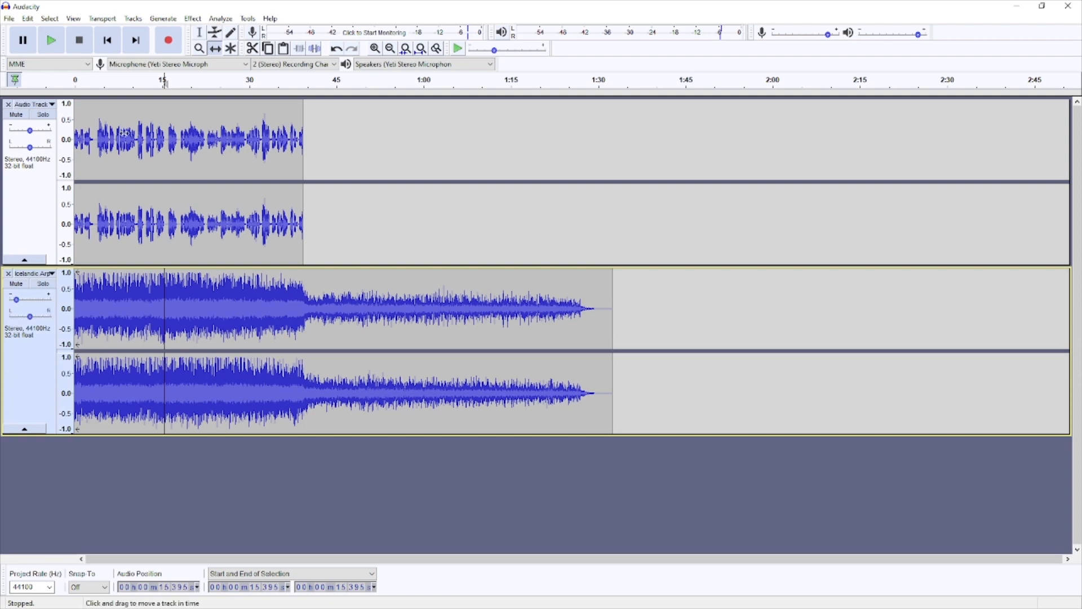
{"action": "left_click", "coordinate": [82, 84]}
{"action": "scroll", "coordinate": [606, 360], "scroll_direction": "left", "scroll_amount": 10}
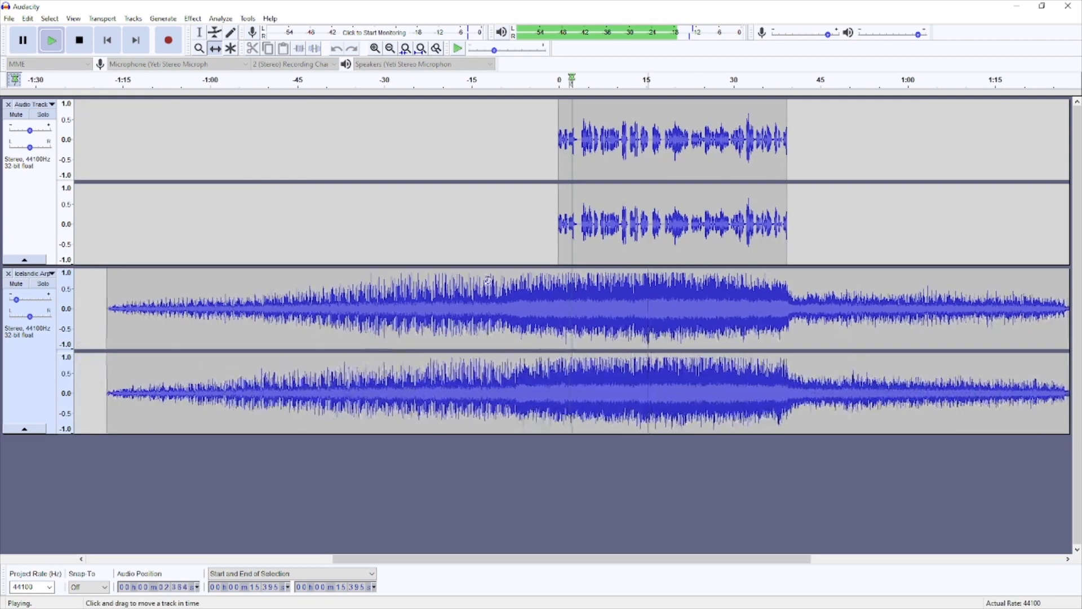
{"action": "scroll", "coordinate": [551, 377], "scroll_direction": "right", "scroll_amount": 1}
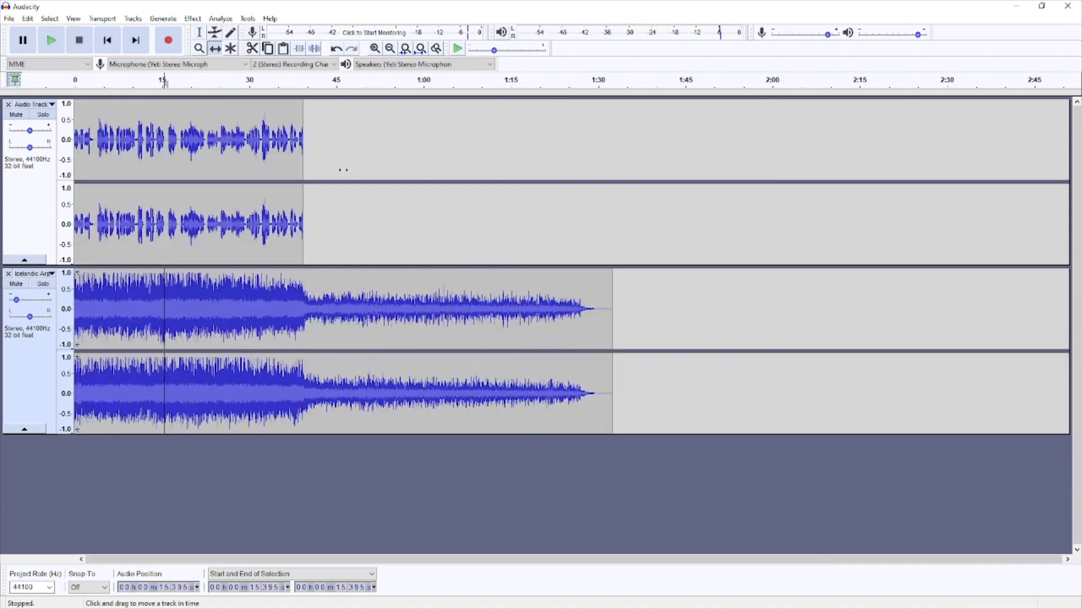
{"action": "left_click", "coordinate": [16, 300]}
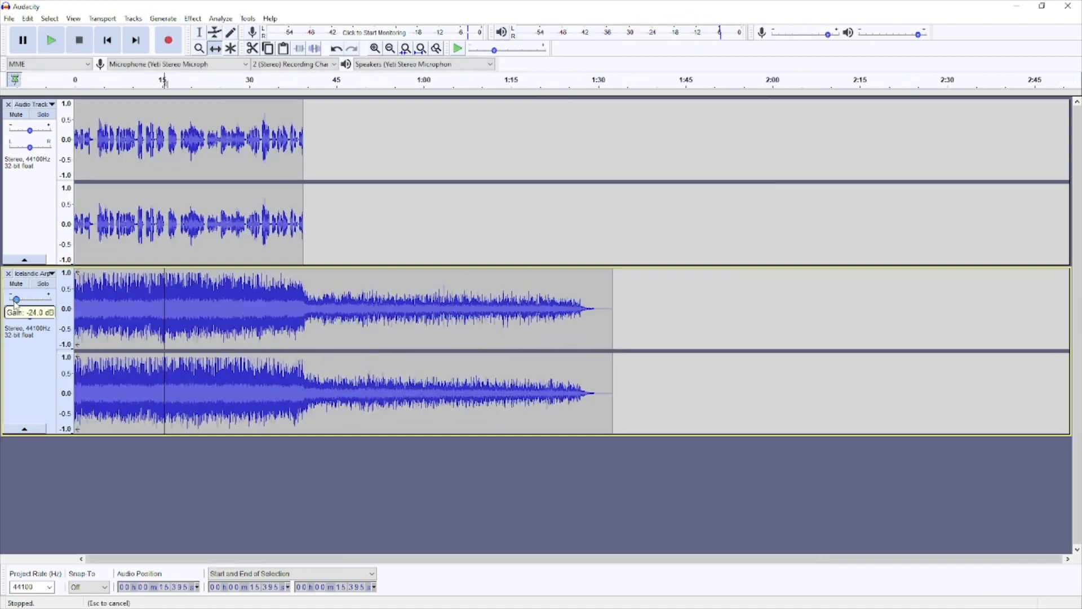
{"action": "left_click_drag", "start_coordinate": [9, 312], "coordinate": [10, 312]}
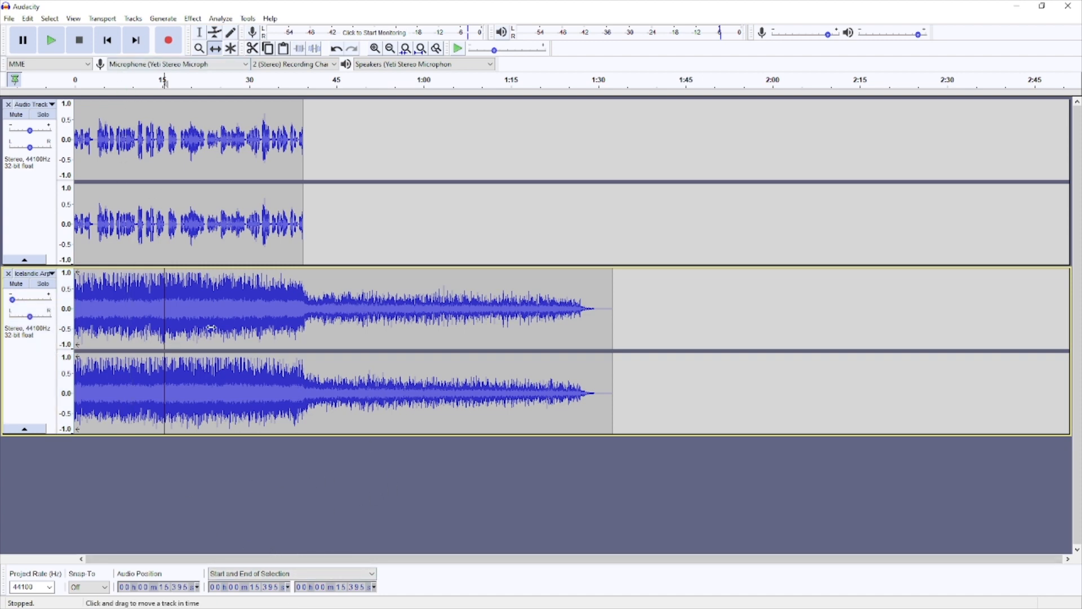
{"action": "left_click", "coordinate": [128, 79]}
{"action": "scroll", "coordinate": [179, 144], "scroll_direction": "left", "scroll_amount": 5}
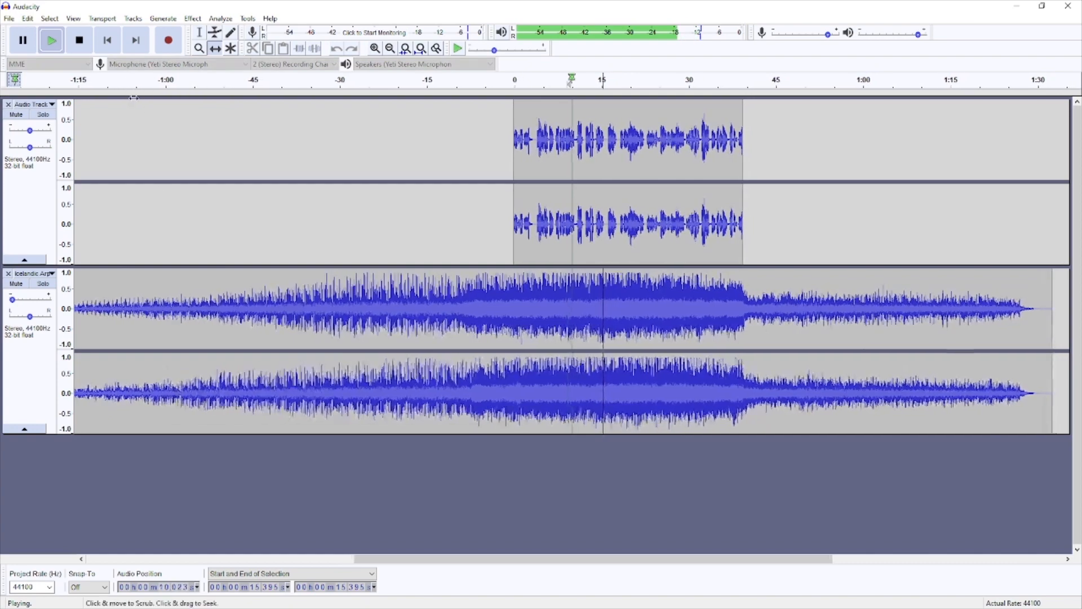
{"action": "key", "text": "space"}
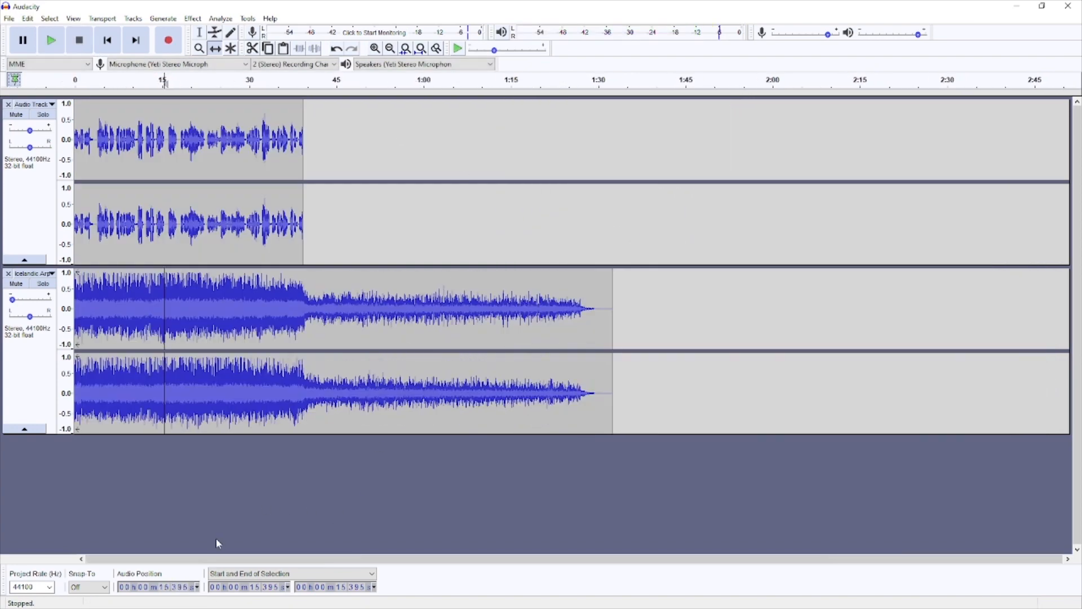
- Shift the music track about 5 s later and delete everything in it past the end of the voice track
{"action": "left_click_drag", "start_coordinate": [257, 324], "coordinate": [289, 327]}
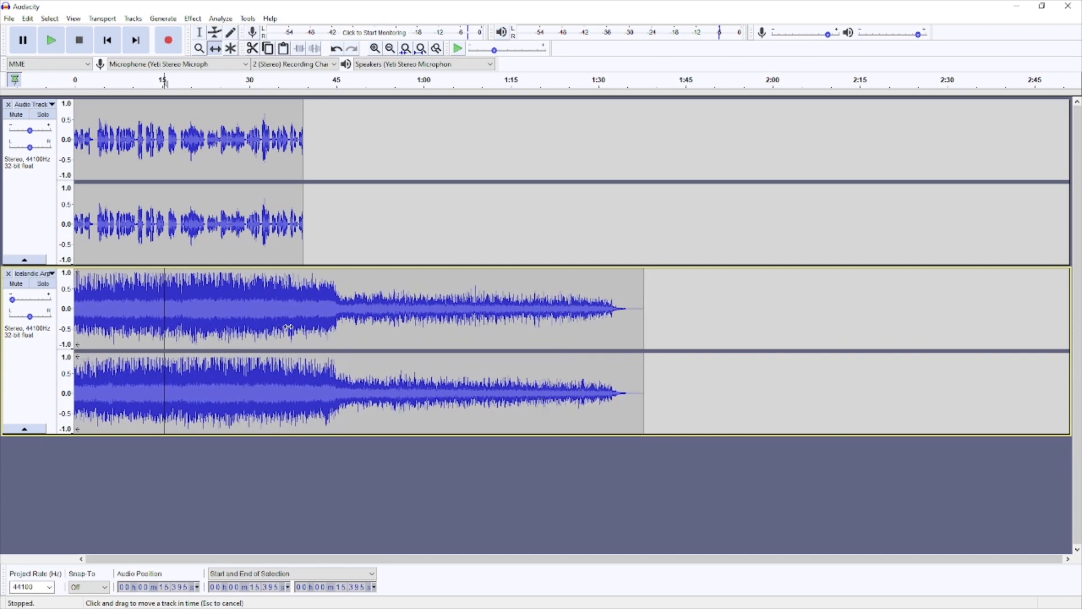
{"action": "left_click", "coordinate": [199, 32]}
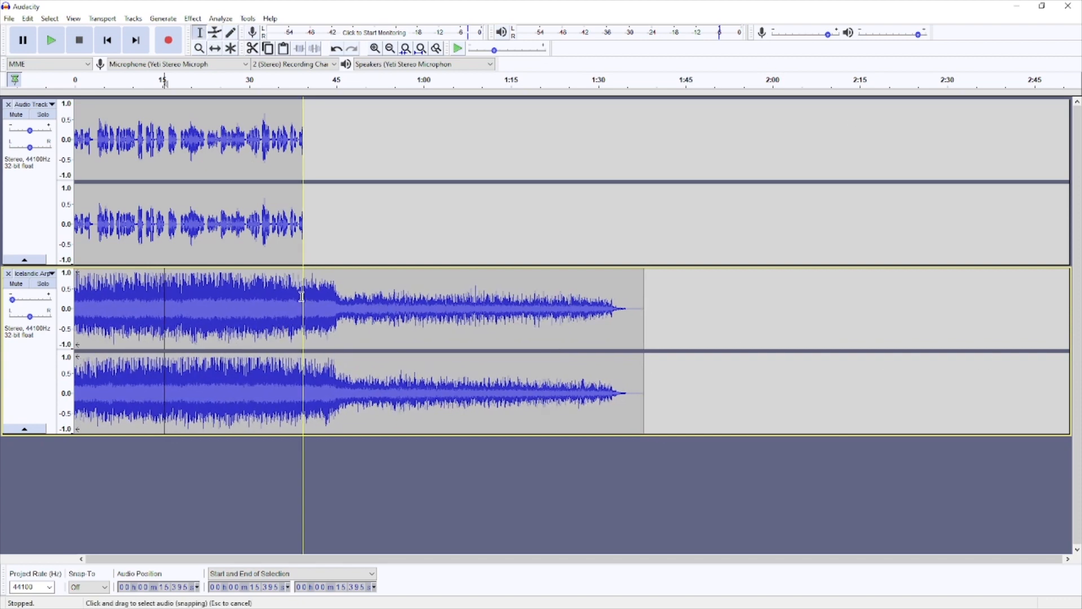
{"action": "left_click_drag", "start_coordinate": [304, 296], "coordinate": [316, 310]}
{"action": "left_click_drag", "start_coordinate": [385, 312], "coordinate": [763, 375]}
{"action": "key", "text": "Delete"}
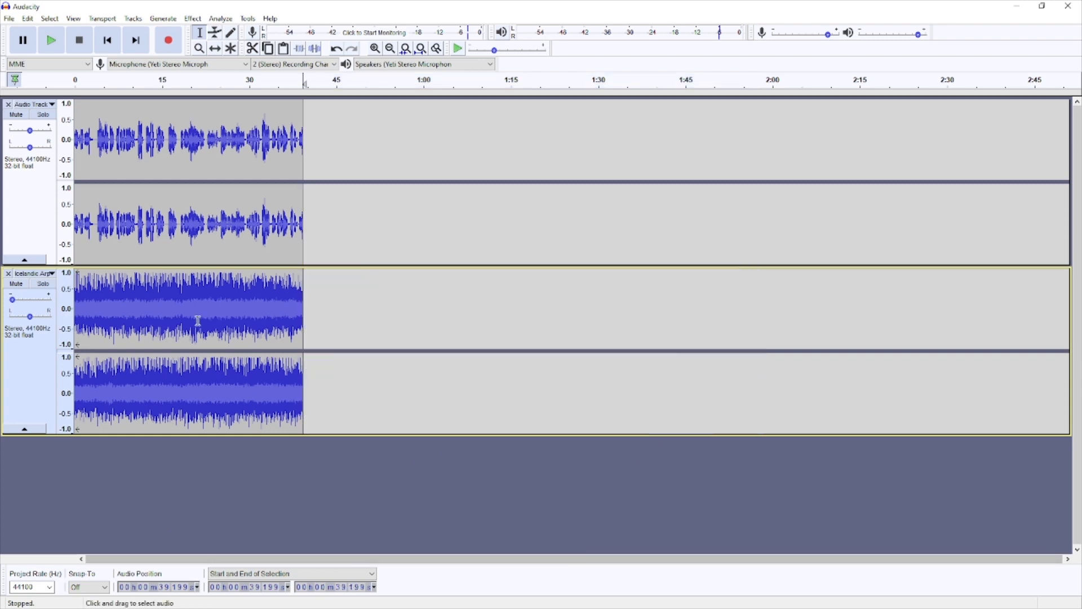
- Shift the music track so its audio starts at about 26 s, and delete its section between about 4.8 s and 1:23
{"action": "left_click", "coordinate": [75, 302]}
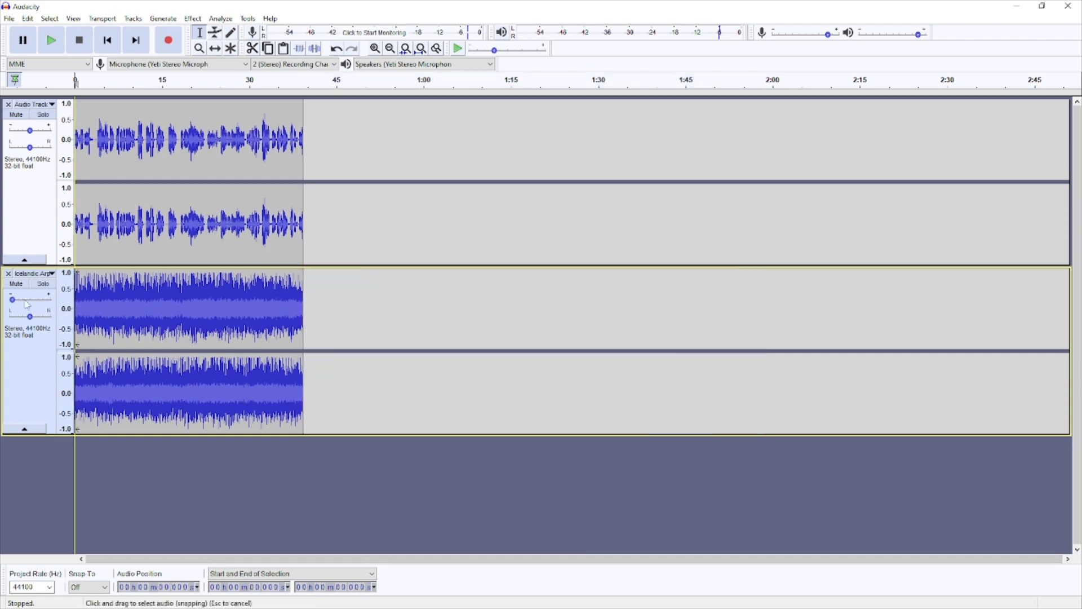
{"action": "left_click", "coordinate": [214, 49]}
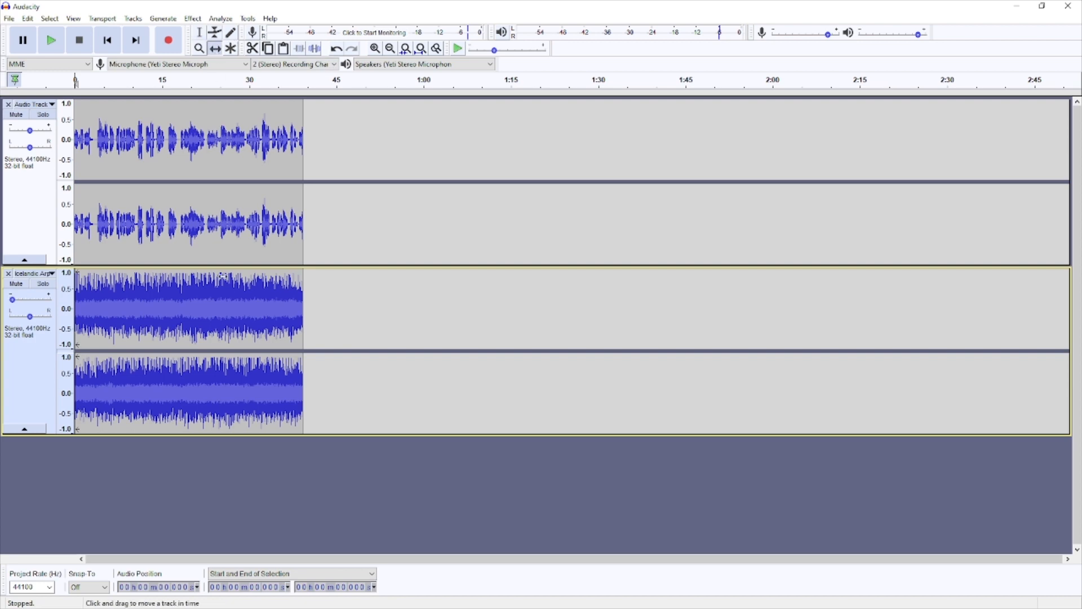
{"action": "left_click_drag", "start_coordinate": [659, 354], "coordinate": [811, 355]}
{"action": "left_click", "coordinate": [200, 32]}
{"action": "left_click_drag", "start_coordinate": [558, 320], "coordinate": [102, 306]}
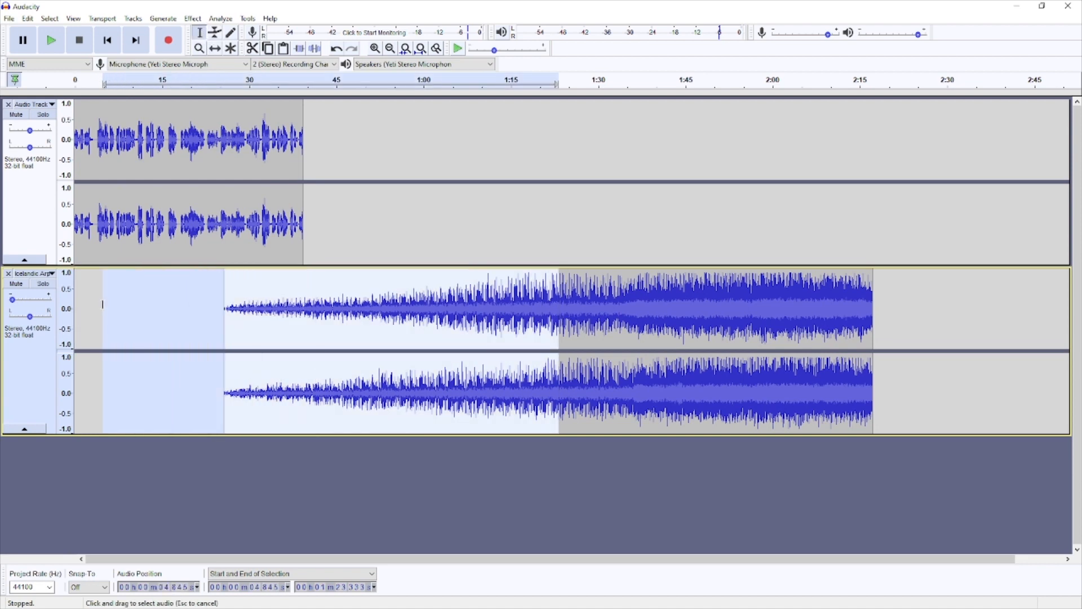
{"action": "key", "text": "Delete"}
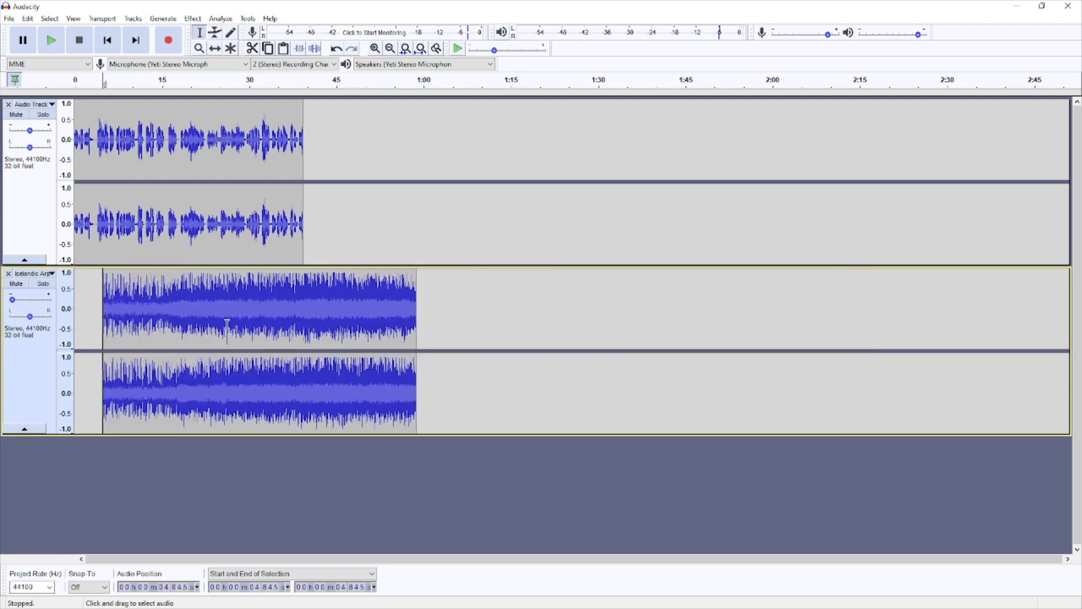
- Shift the remaining music back to the timeline start and delete its excess past the voice's end at about 39.2 s
{"action": "left_click", "coordinate": [215, 48]}
{"action": "left_click_drag", "start_coordinate": [299, 303], "coordinate": [270, 310]}
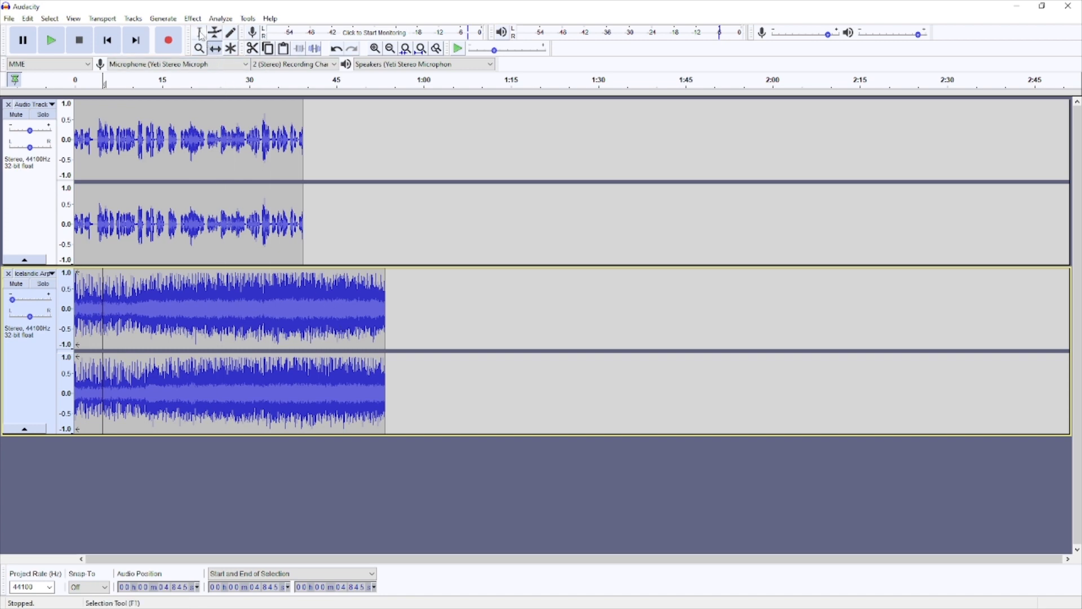
{"action": "left_click", "coordinate": [200, 35]}
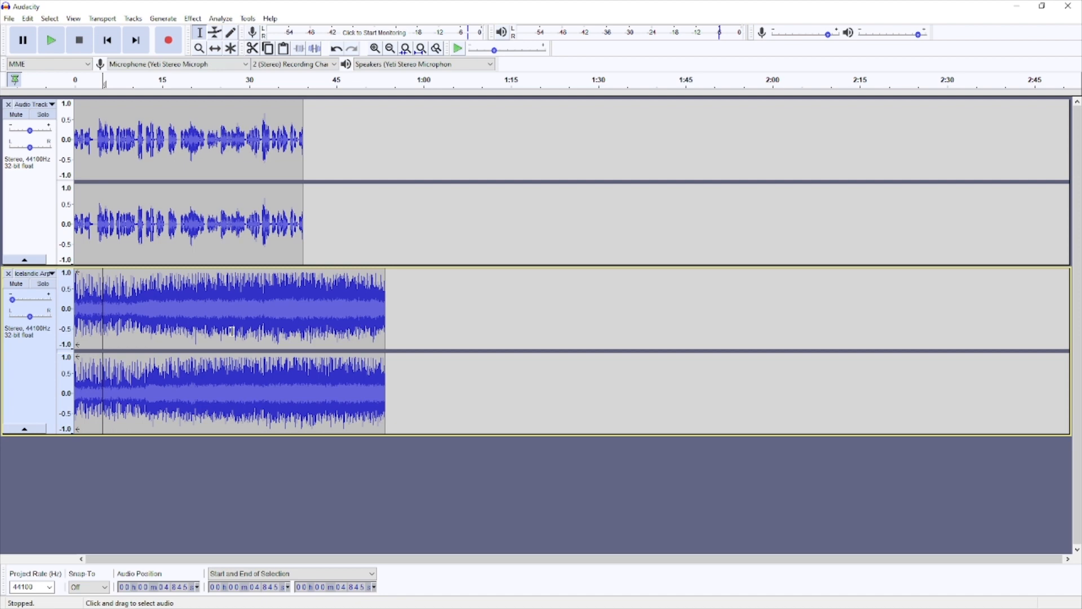
{"action": "left_click_drag", "start_coordinate": [145, 310], "coordinate": [294, 309]}
{"action": "left_click", "coordinate": [301, 307]}
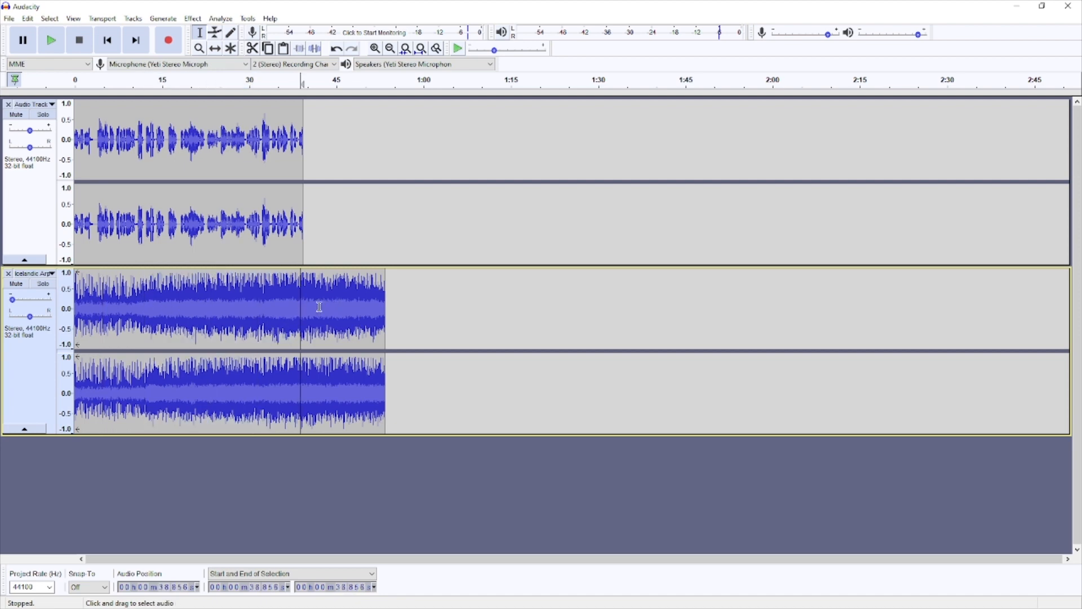
{"action": "left_click_drag", "start_coordinate": [303, 307], "coordinate": [390, 309]}
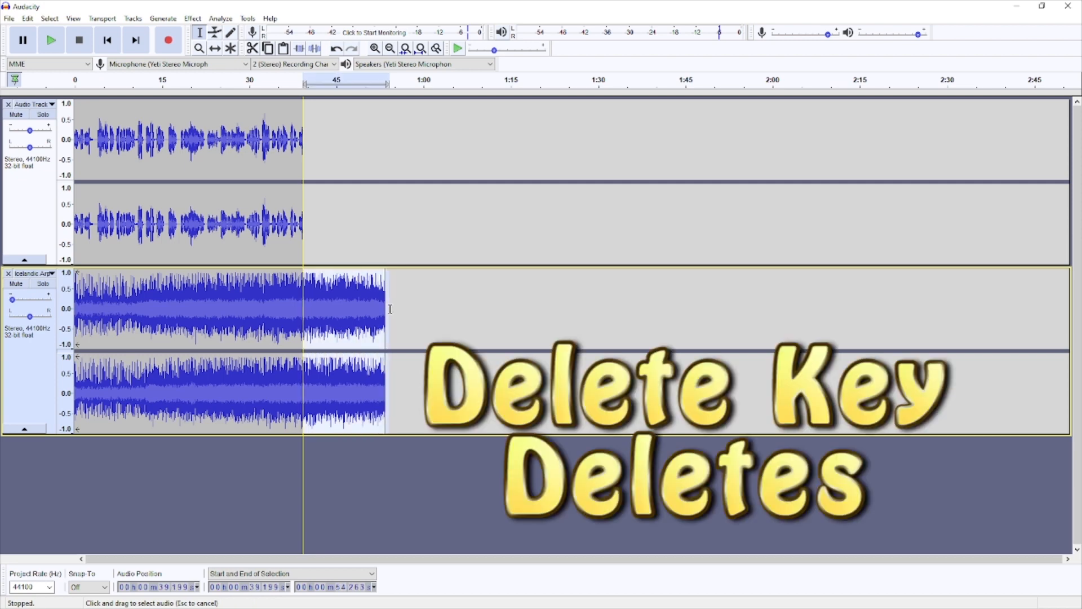
{"action": "key", "text": "Delete"}
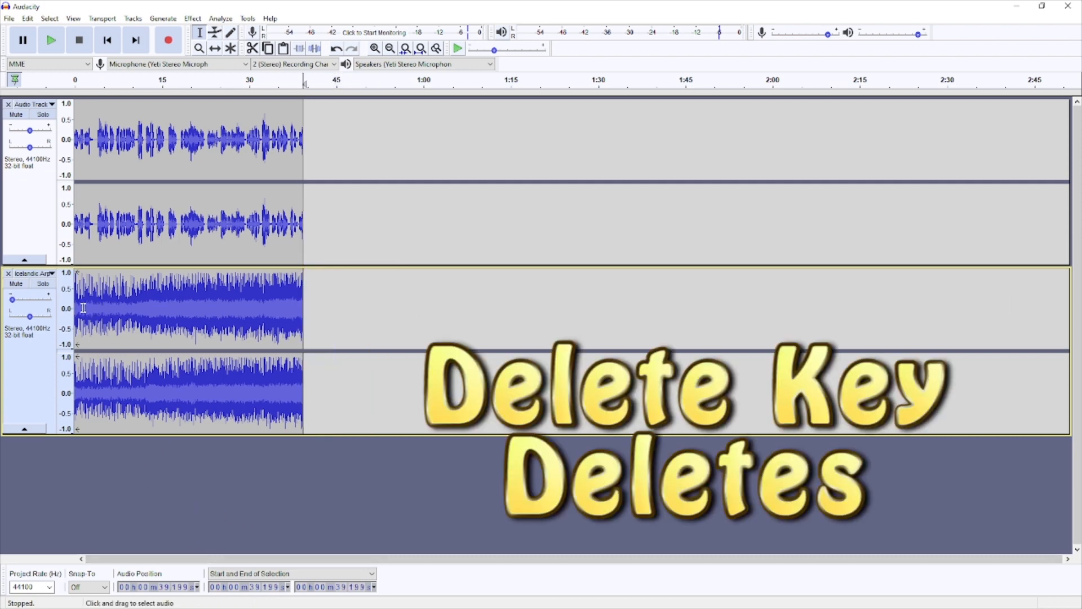
- Fade in about the first 2 s of the music track, playing the selection before and after applying the effect
{"action": "left_click_drag", "start_coordinate": [87, 307], "coordinate": [75, 310]}
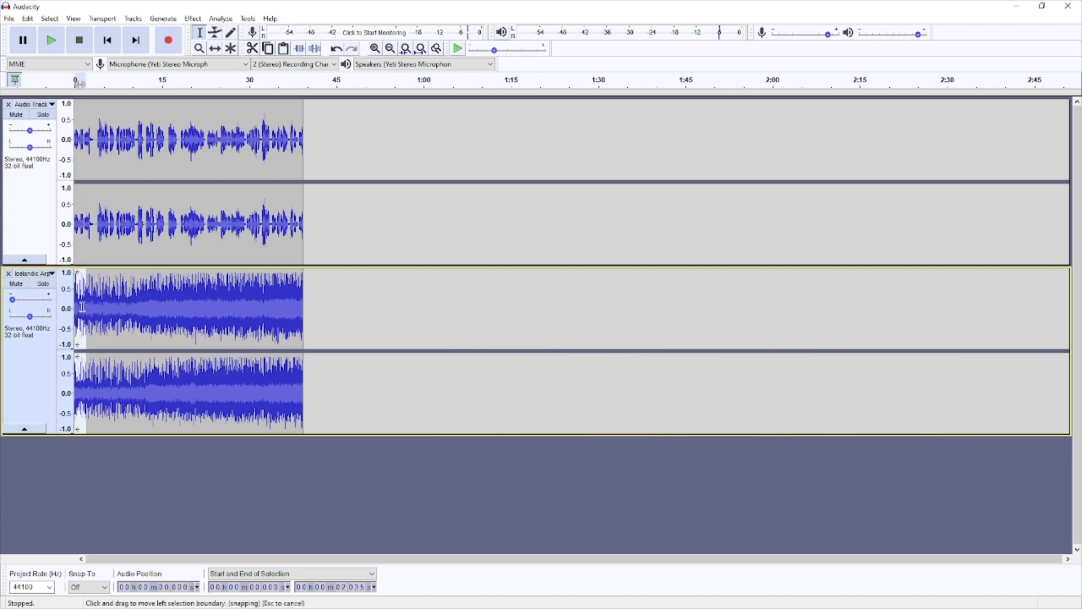
{"action": "key", "text": "ctrl+1"}
{"action": "key", "text": "ctrl+1"}
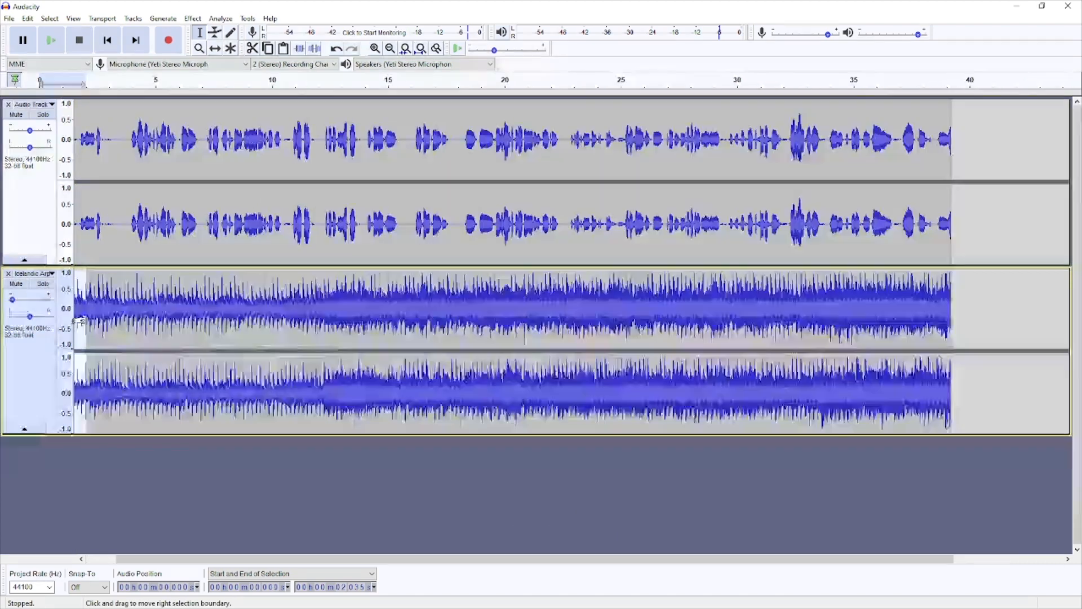
{"action": "key", "text": "ctrl+1"}
{"action": "key", "text": "ctrl+1"}
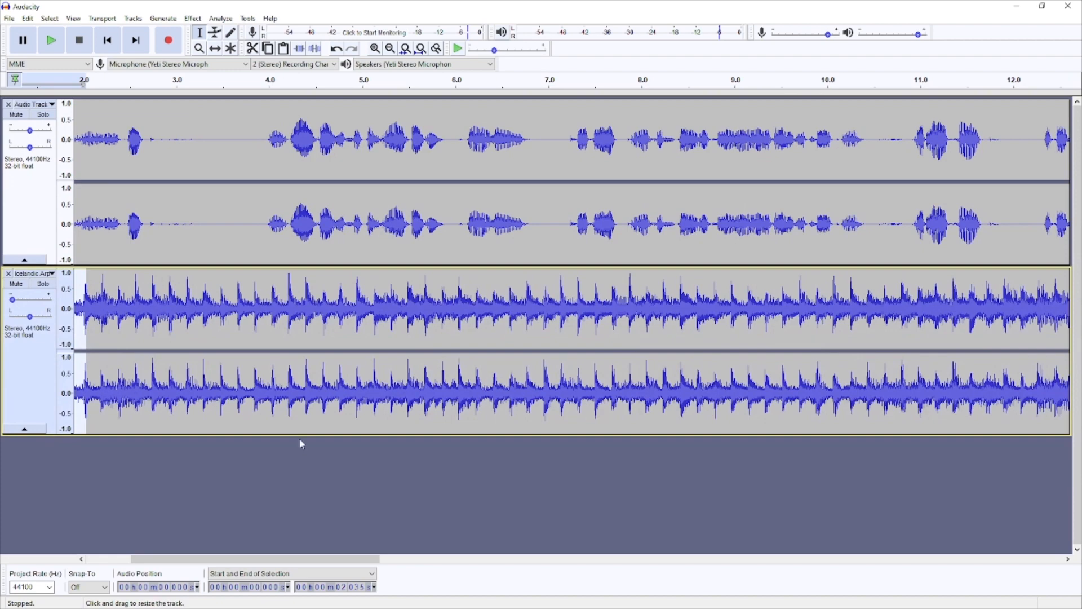
{"action": "key", "text": "ctrl+1"}
{"action": "key", "text": "ctrl+1"}
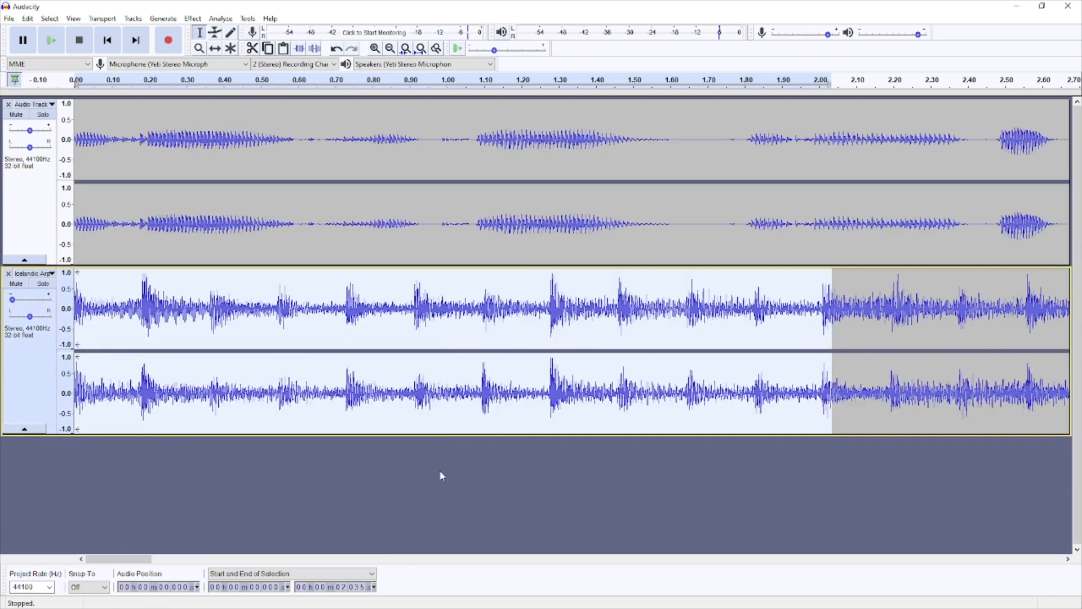
{"action": "key", "text": "ctrl+1"}
{"action": "key", "text": "ctrl+3"}
{"action": "key", "text": "ctrl+3"}
{"action": "key", "text": "ctrl+3"}
{"action": "key", "text": "ctrl+1"}
{"action": "key", "text": "ctrl+3"}
{"action": "key", "text": "ctrl+1"}
{"action": "key", "text": "ctrl+1"}
{"action": "key", "text": "ctrl+1"}
{"action": "key", "text": "ctrl+3"}
{"action": "key", "text": "ctrl+3"}
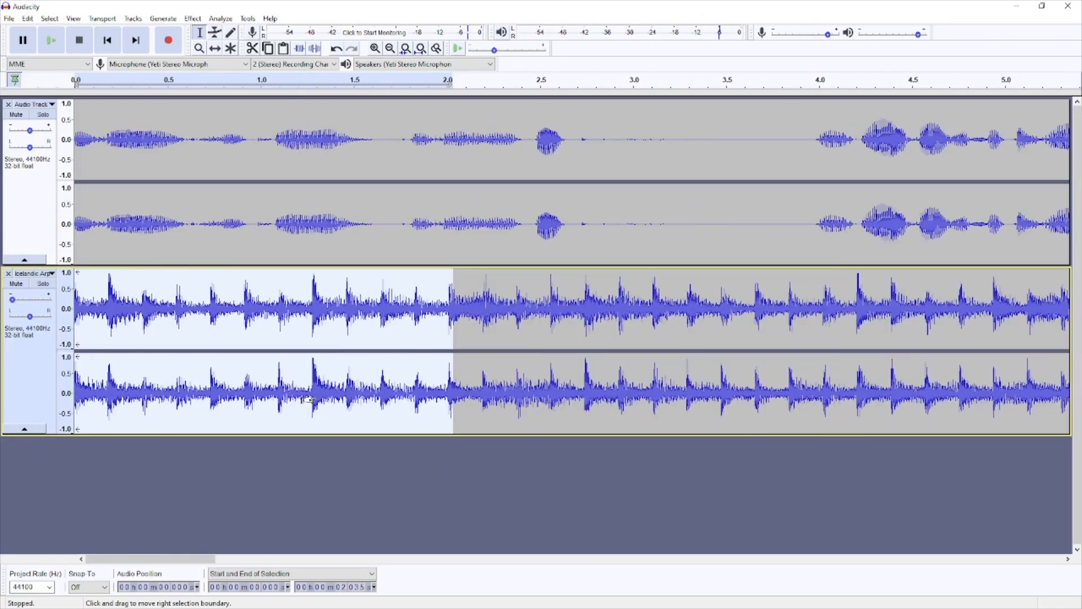
{"action": "key", "text": "ctrl+3"}
{"action": "key", "text": "ctrl+1"}
{"action": "left_click", "coordinate": [51, 40]}
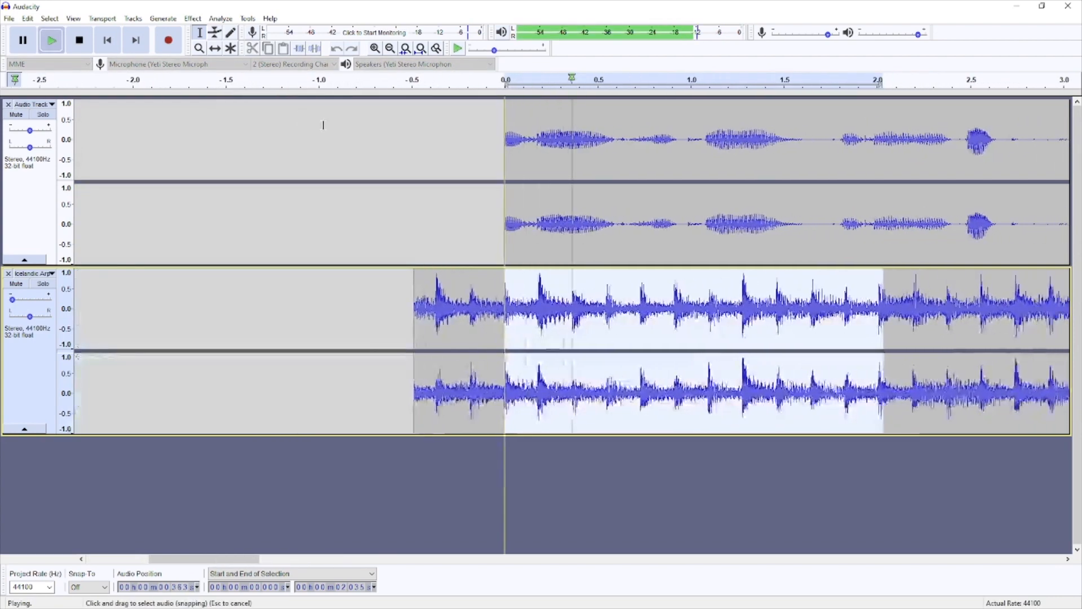
{"action": "left_click", "coordinate": [79, 39]}
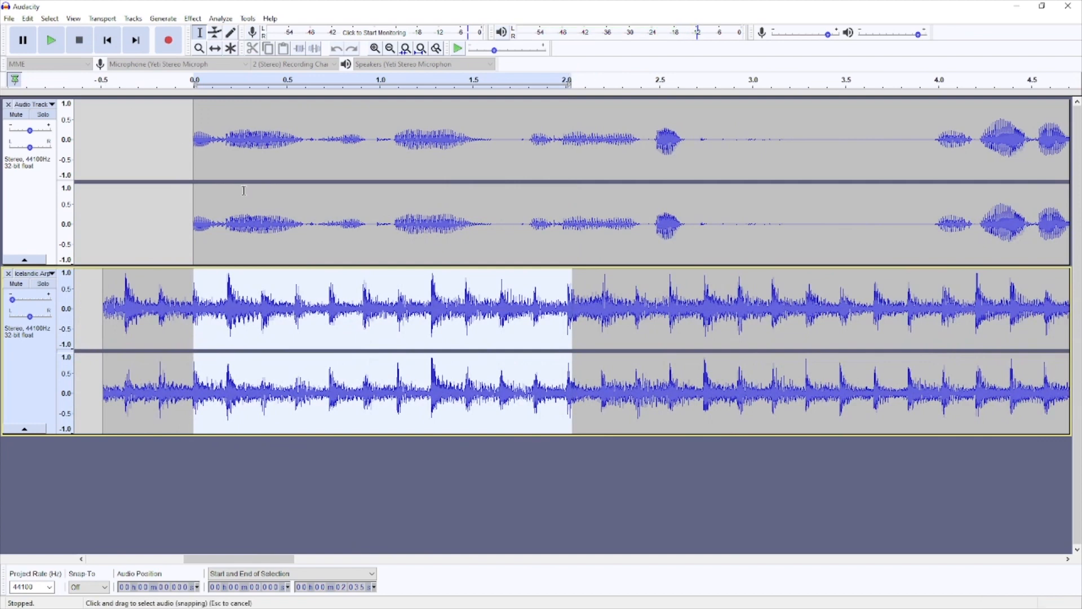
{"action": "left_click", "coordinate": [192, 19]}
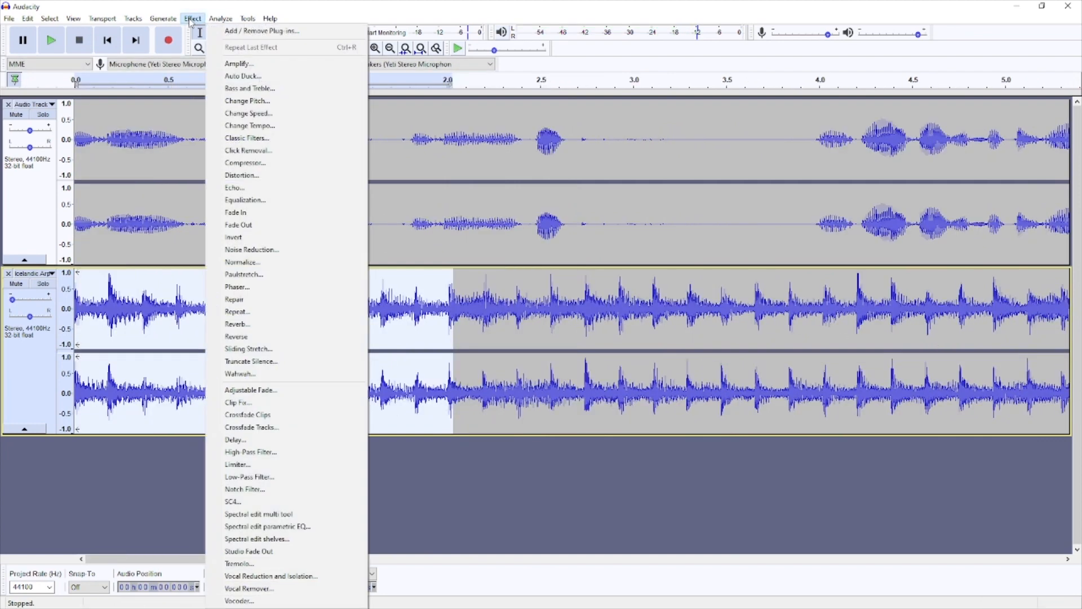
{"action": "left_click", "coordinate": [236, 213]}
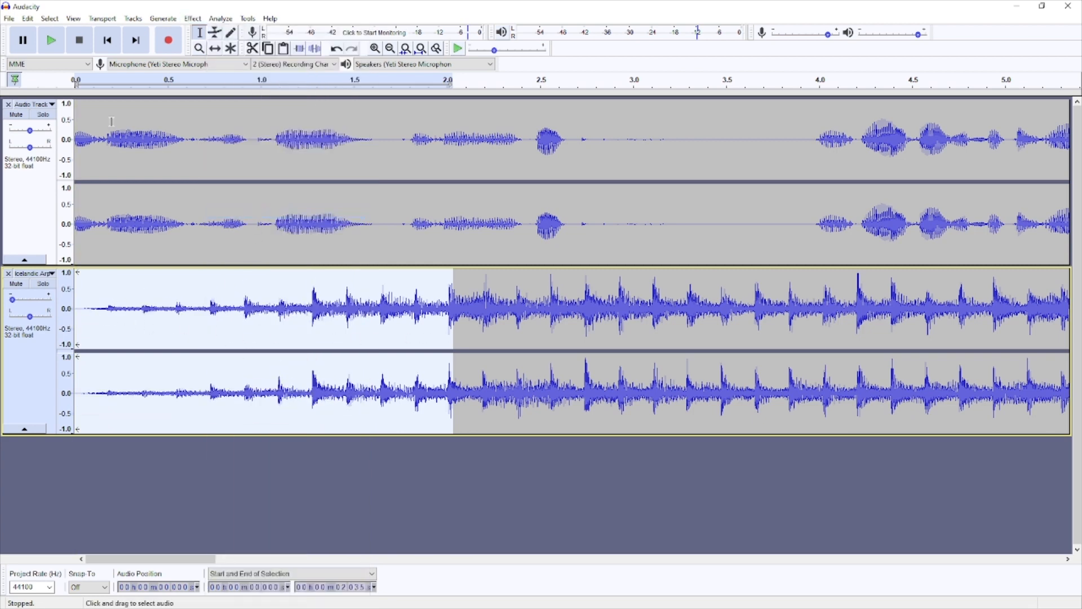
{"action": "left_click", "coordinate": [51, 40]}
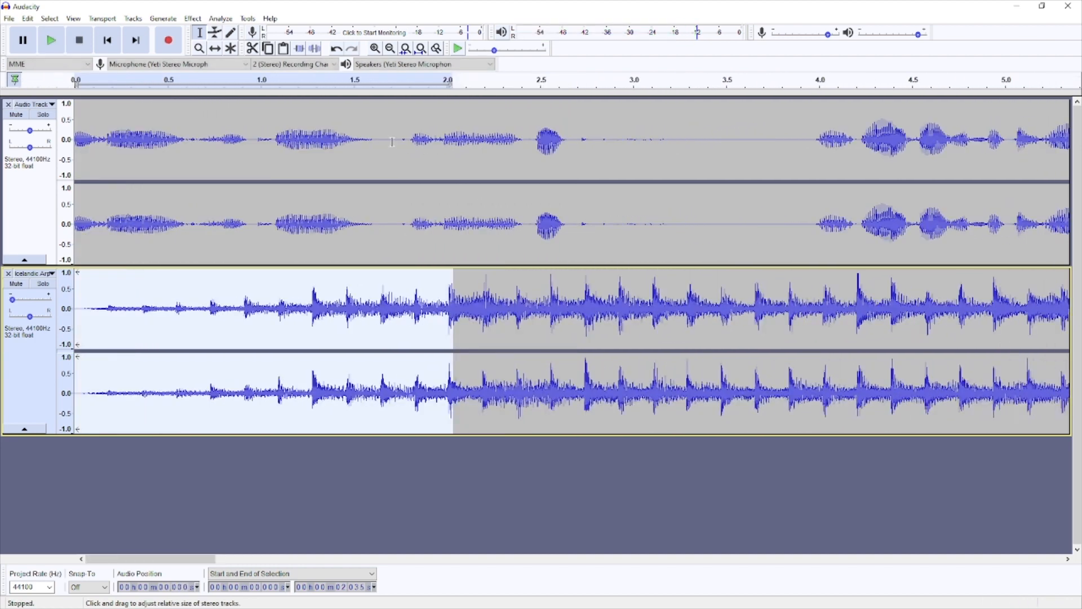
{"action": "left_click", "coordinate": [252, 289]}
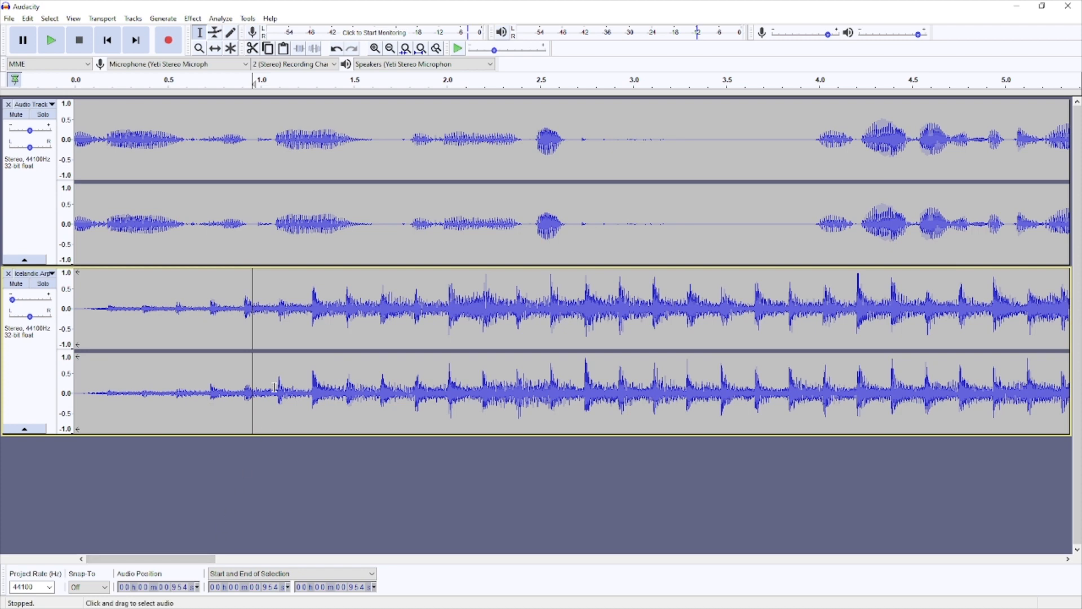
{"action": "scroll", "coordinate": [274, 388], "scroll_direction": "down", "scroll_amount": 5}
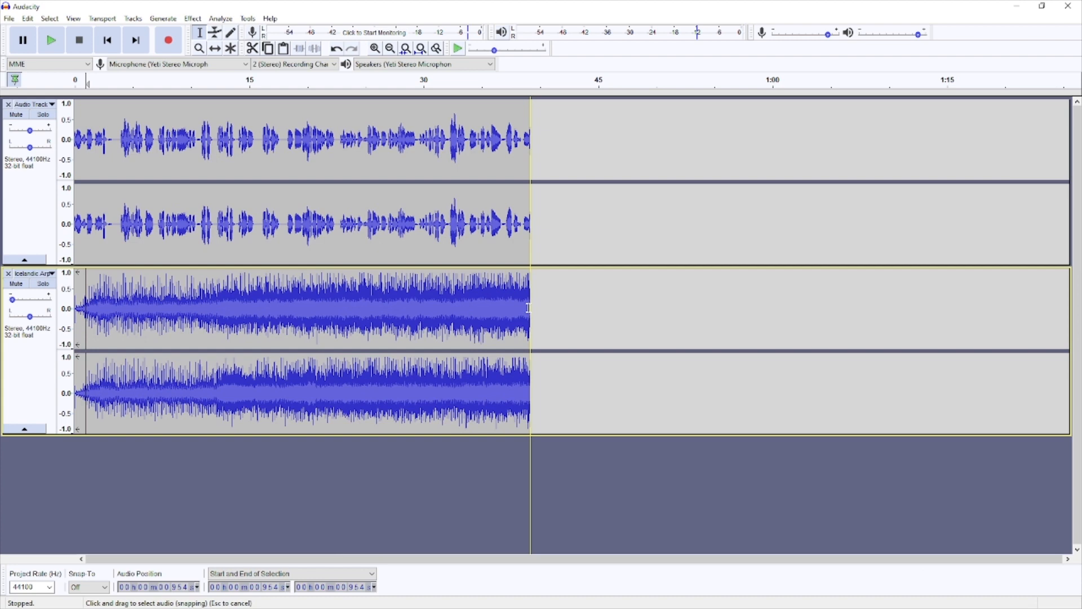
{"action": "left_click", "coordinate": [536, 306]}
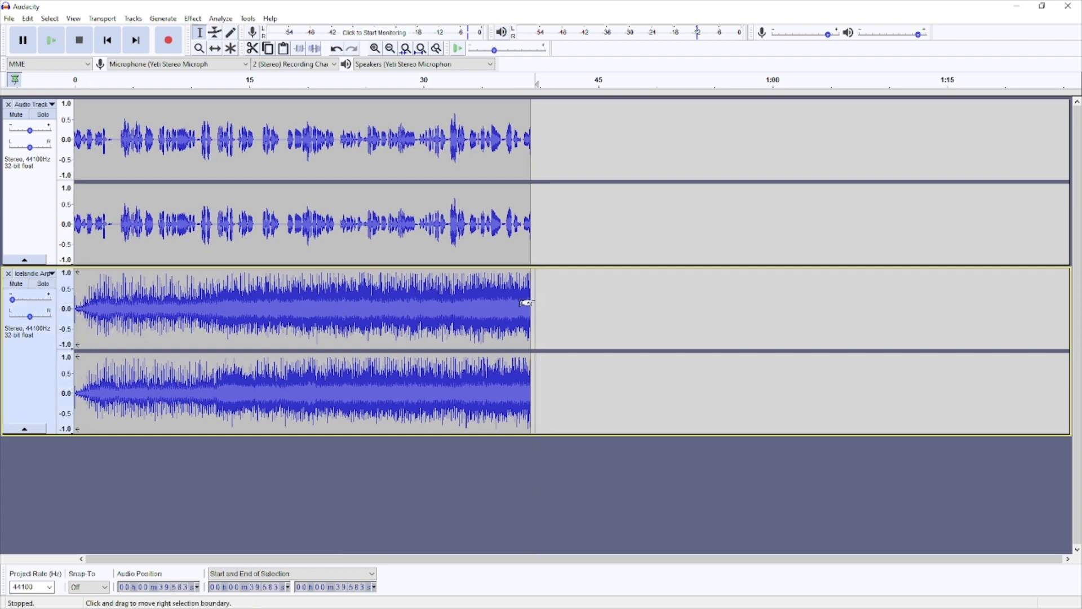
{"action": "scroll", "coordinate": [541, 308], "scroll_direction": "up", "scroll_amount": 3}
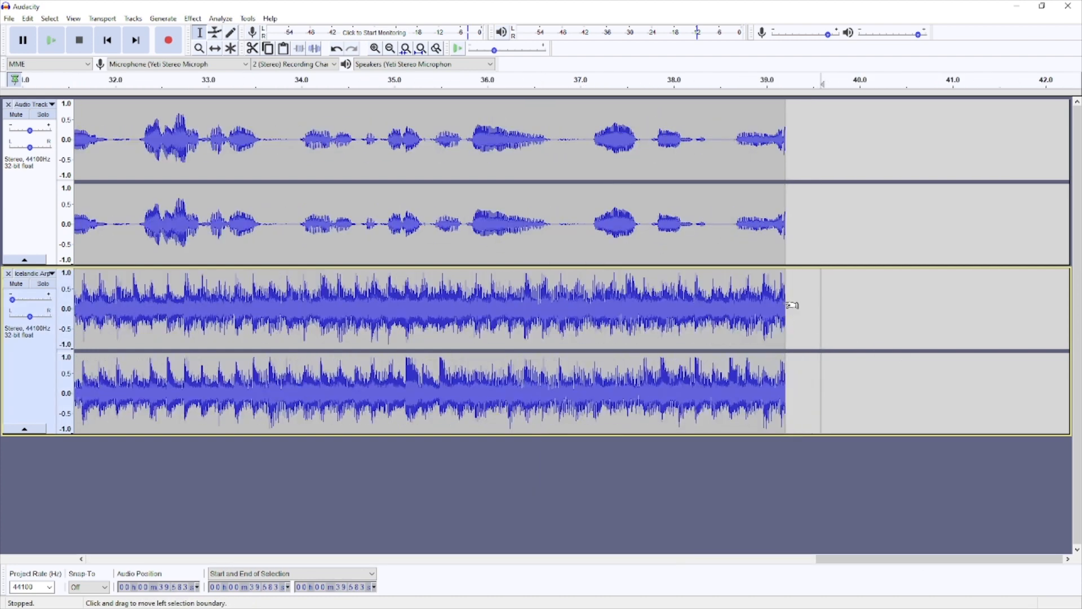
{"action": "left_click_drag", "start_coordinate": [786, 305], "coordinate": [677, 306]}
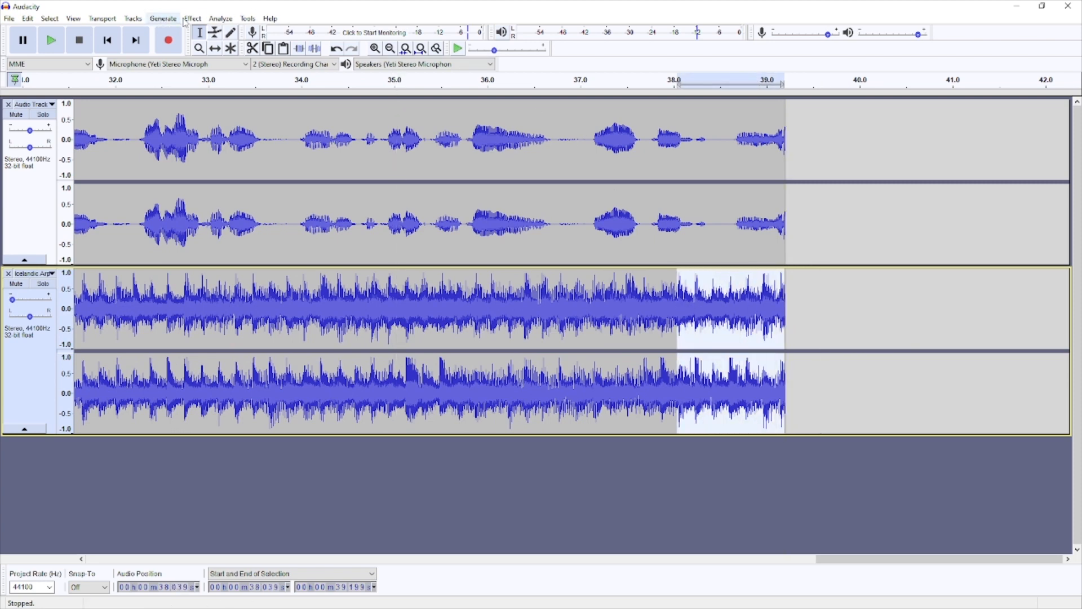
{"action": "left_click", "coordinate": [187, 20]}
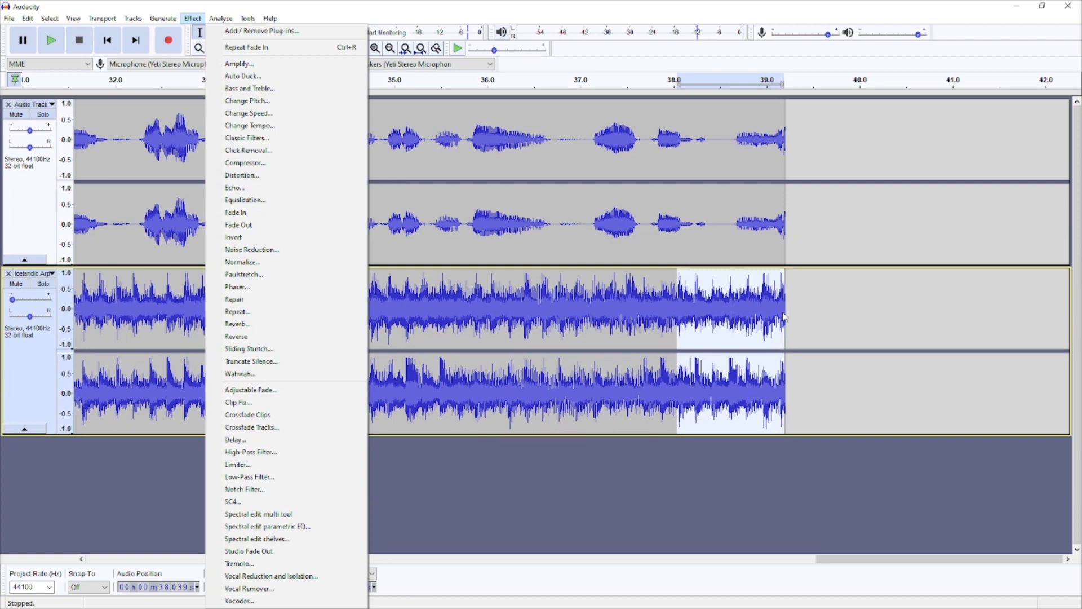
{"action": "left_click", "coordinate": [784, 318]}
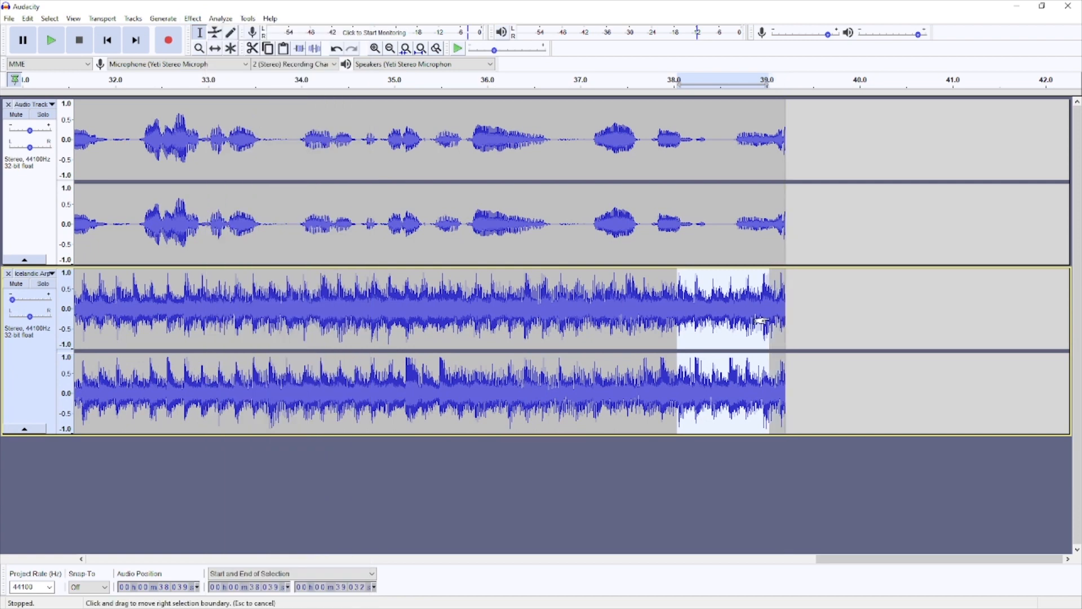
{"action": "left_click_drag", "start_coordinate": [784, 319], "coordinate": [765, 328]}
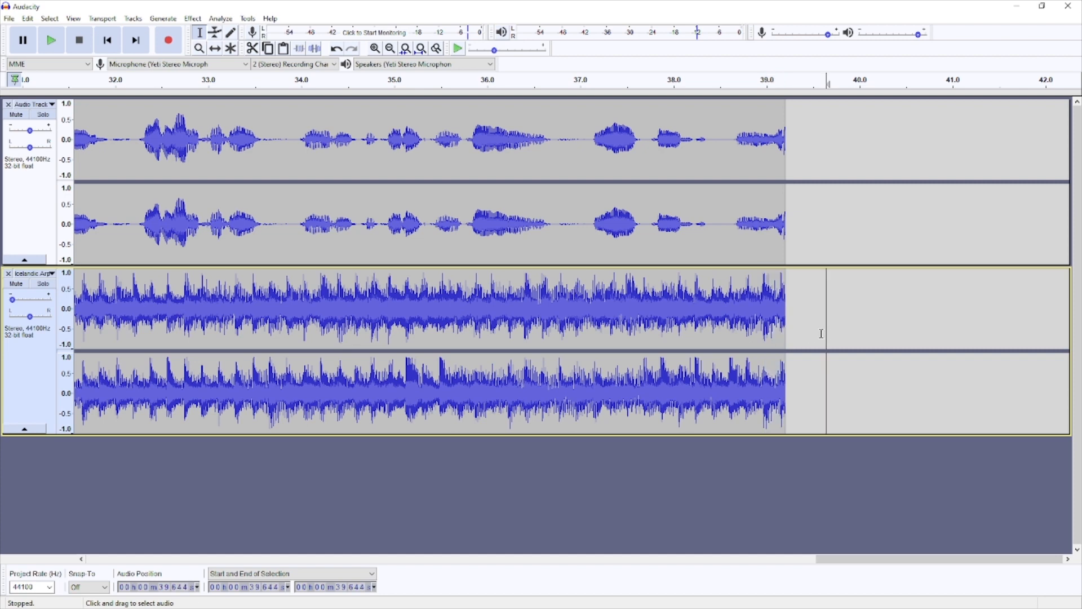
- Fade out the music track from about 36 s to its end and play the faded section
{"action": "left_click_drag", "start_coordinate": [789, 332], "coordinate": [494, 327]}
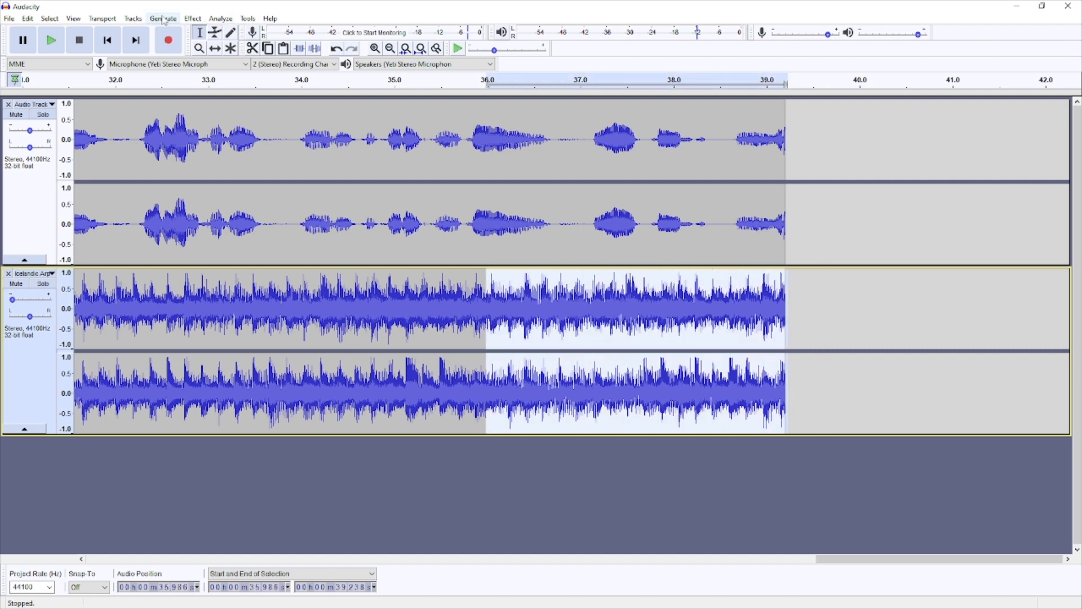
{"action": "left_click", "coordinate": [192, 18]}
{"action": "left_click", "coordinate": [243, 225]}
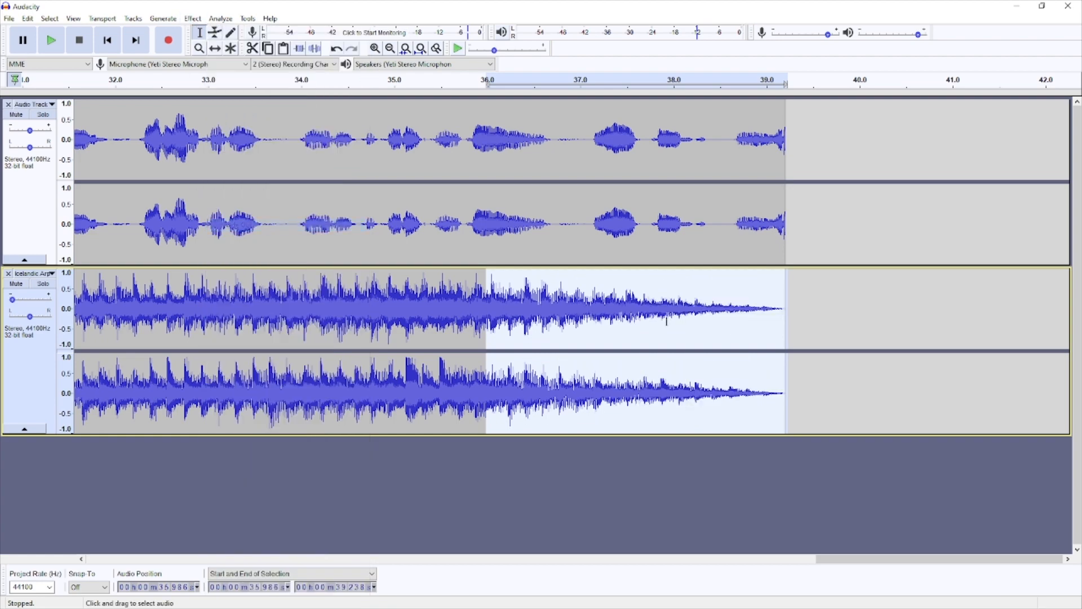
{"action": "key", "text": "space"}
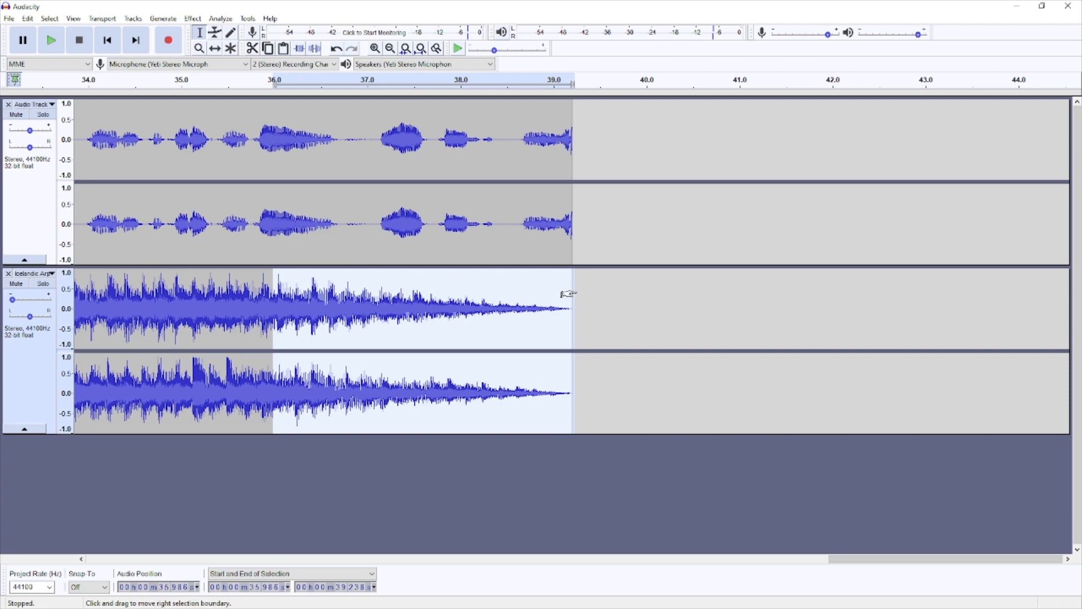
{"action": "left_click", "coordinate": [486, 296]}
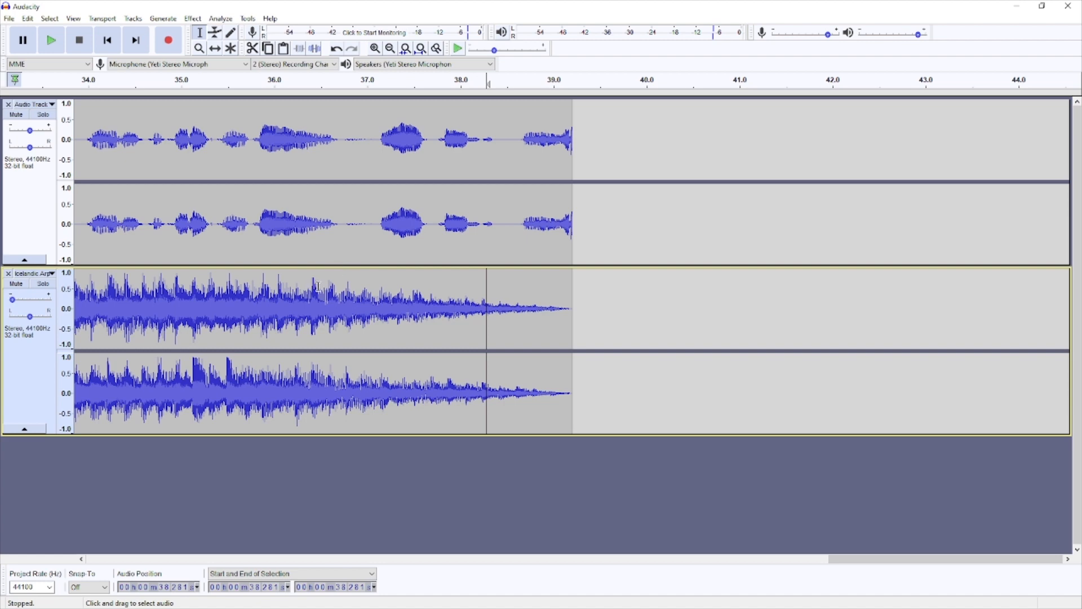
- Copy the entire music clip, add a new stereo track, and paste the copy into it
{"action": "key", "text": "ctrl+3"}
{"action": "key", "text": "ctrl+3"}
{"action": "key", "text": "ctrl+3"}
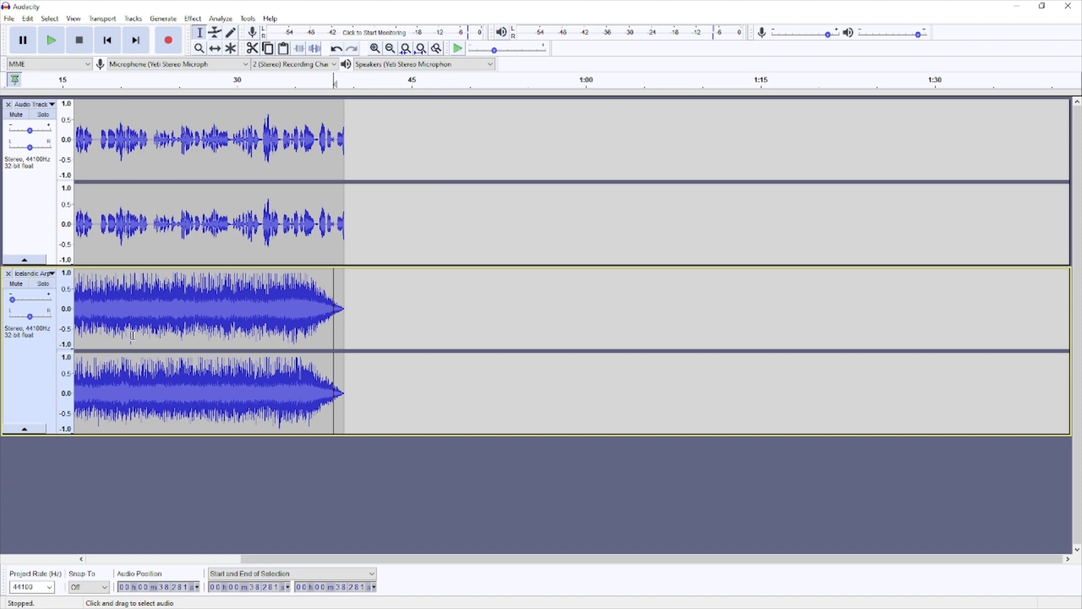
{"action": "double_click", "coordinate": [177, 301]}
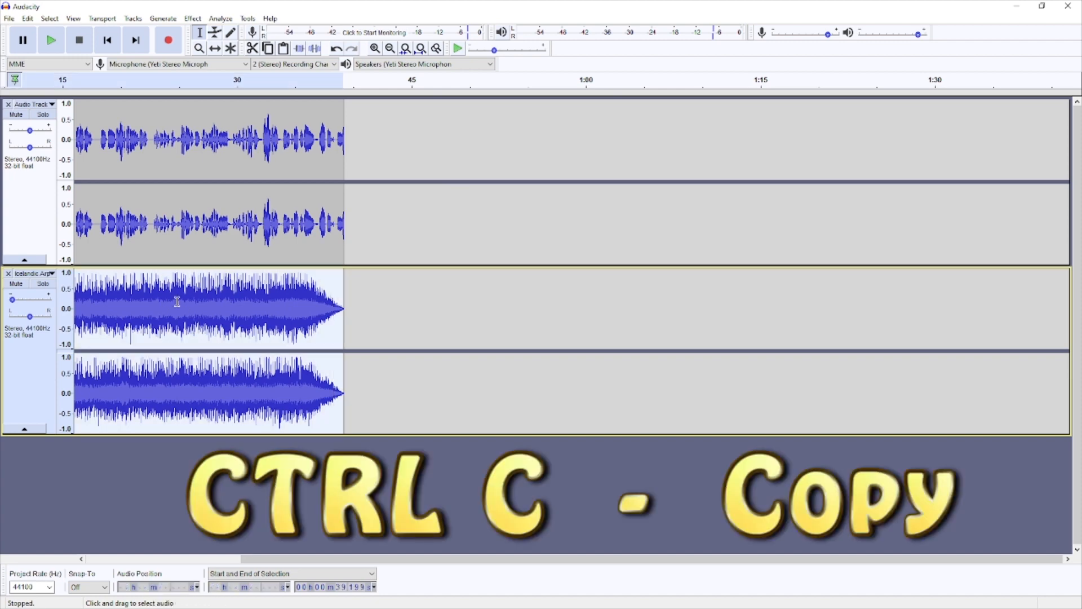
{"action": "key", "text": "ctrl+c"}
{"action": "left_click", "coordinate": [133, 19]}
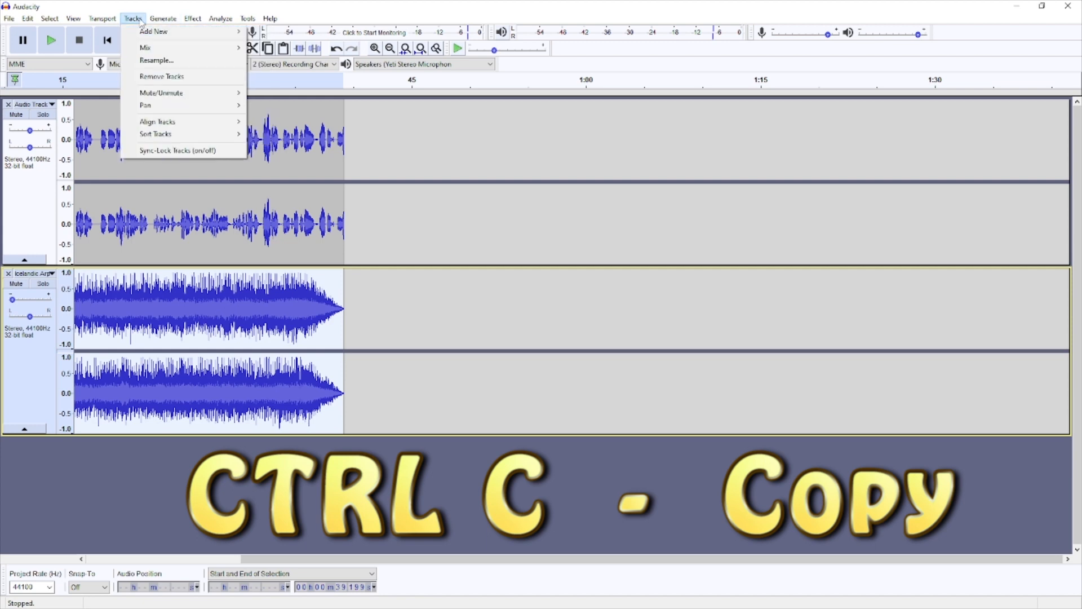
{"action": "mouse_move", "coordinate": [152, 31]}
{"action": "left_click", "coordinate": [278, 43]}
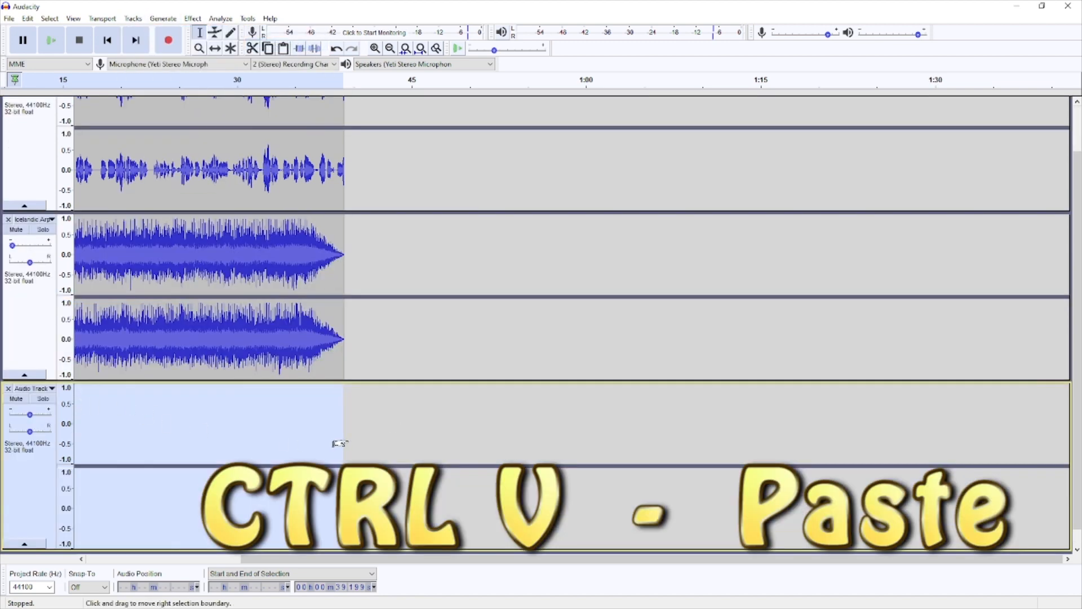
{"action": "key", "text": "ctrl+v"}
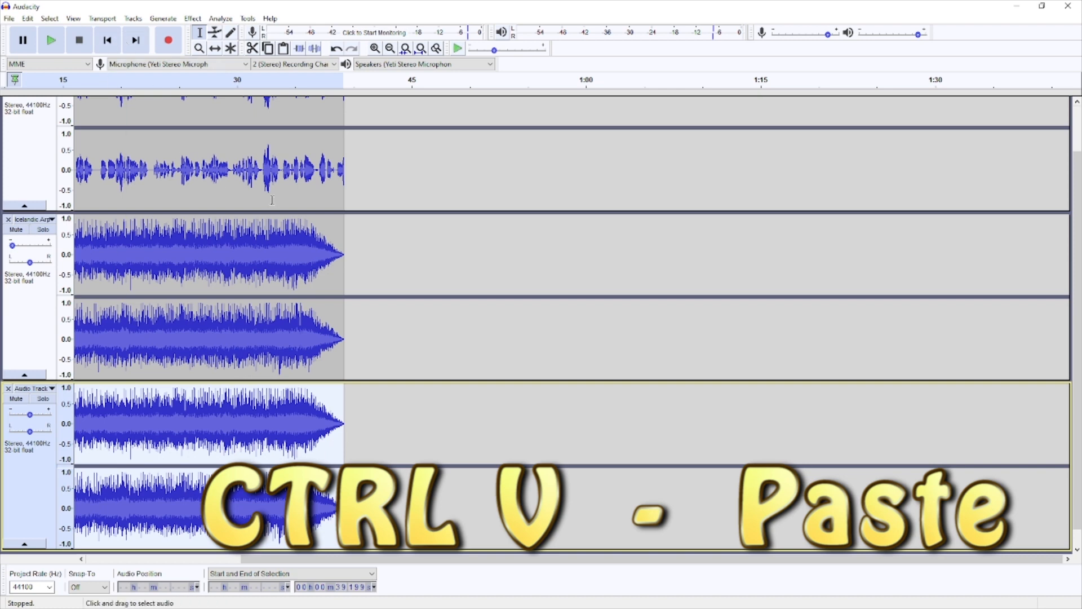
- Shift the pasted music clip later so it starts at about 37 s, overlapping the original music's fade-out
{"action": "left_click", "coordinate": [215, 48]}
{"action": "left_click_drag", "start_coordinate": [229, 411], "coordinate": [409, 424]}
{"action": "mouse_move", "coordinate": [646, 451]}
{"action": "left_mouse_down"}
{"action": "mouse_move", "coordinate": [685, 449]}
{"action": "mouse_move", "coordinate": [667, 450]}
{"action": "left_mouse_up"}
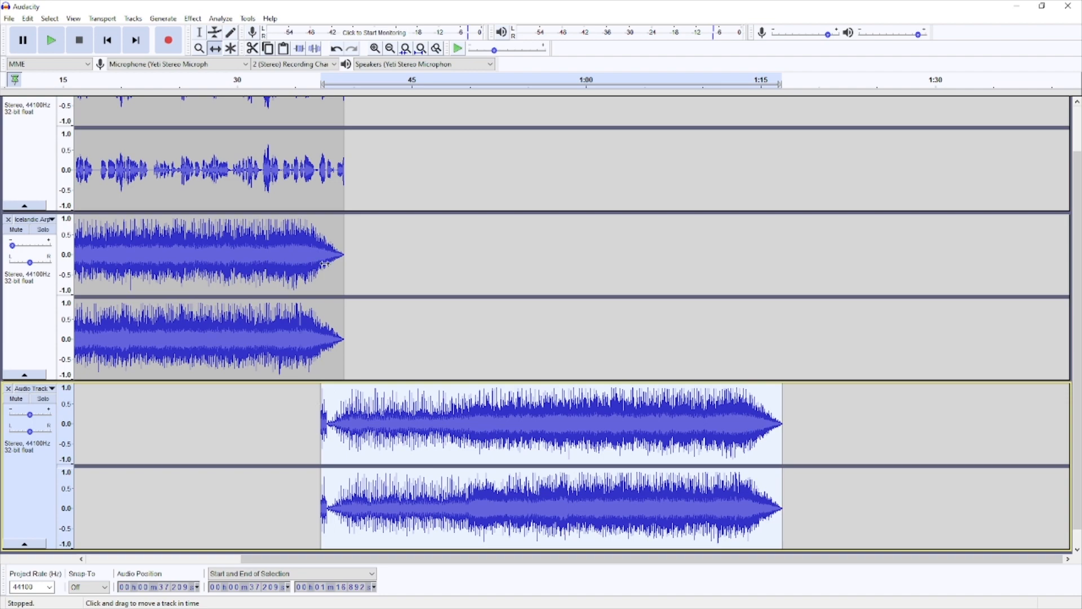
{"action": "left_click_drag", "start_coordinate": [377, 422], "coordinate": [374, 422]}
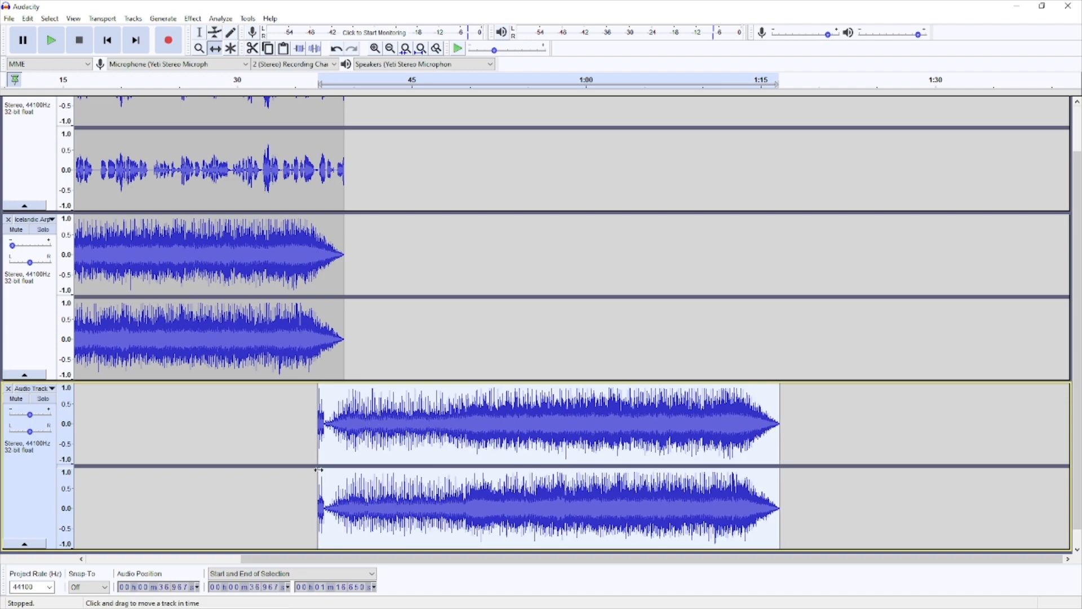
- Delete the stray audio before the pasted clip's fade-in, from about 36.8 s to 37.5 s
{"action": "scroll", "coordinate": [319, 442], "scroll_direction": "up", "scroll_amount": 4}
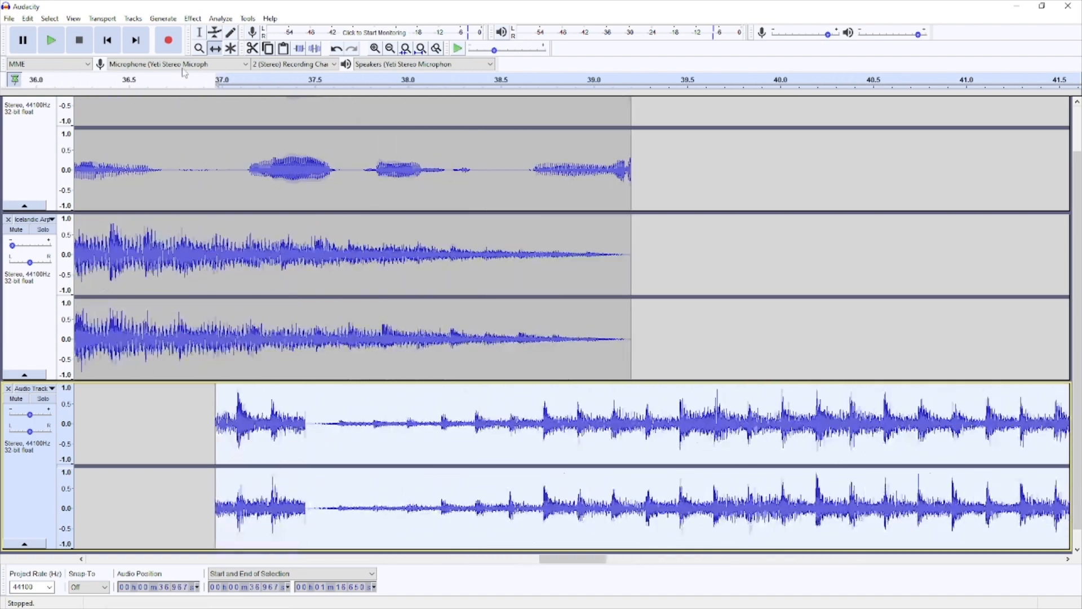
{"action": "left_click", "coordinate": [201, 33]}
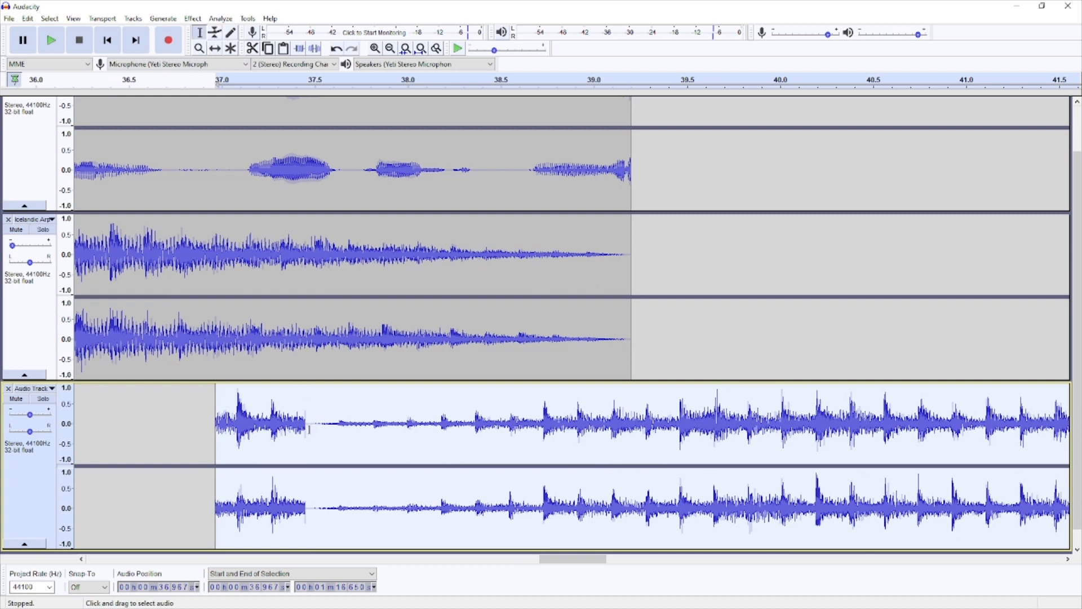
{"action": "left_click_drag", "start_coordinate": [305, 433], "coordinate": [178, 431]}
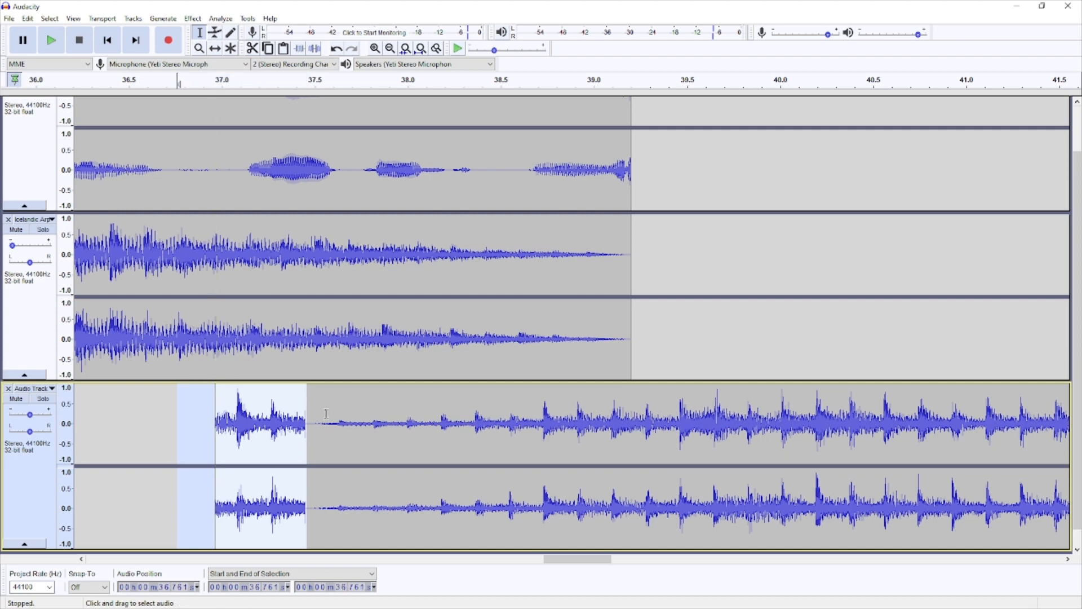
{"action": "key", "text": "Delete"}
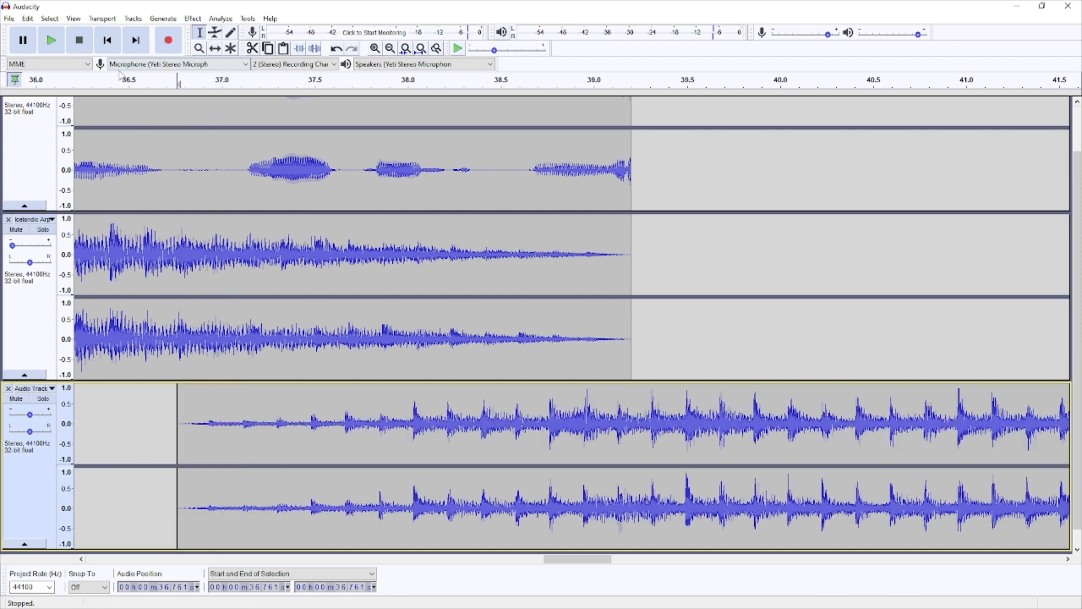
- Lower the new track's gain to below -25 dB, matching the original music track's gain setting
{"action": "left_click_drag", "start_coordinate": [30, 415], "coordinate": [16, 423]}
{"action": "left_click", "coordinate": [14, 256]}
{"action": "left_click_drag", "start_coordinate": [22, 415], "coordinate": [23, 415]}
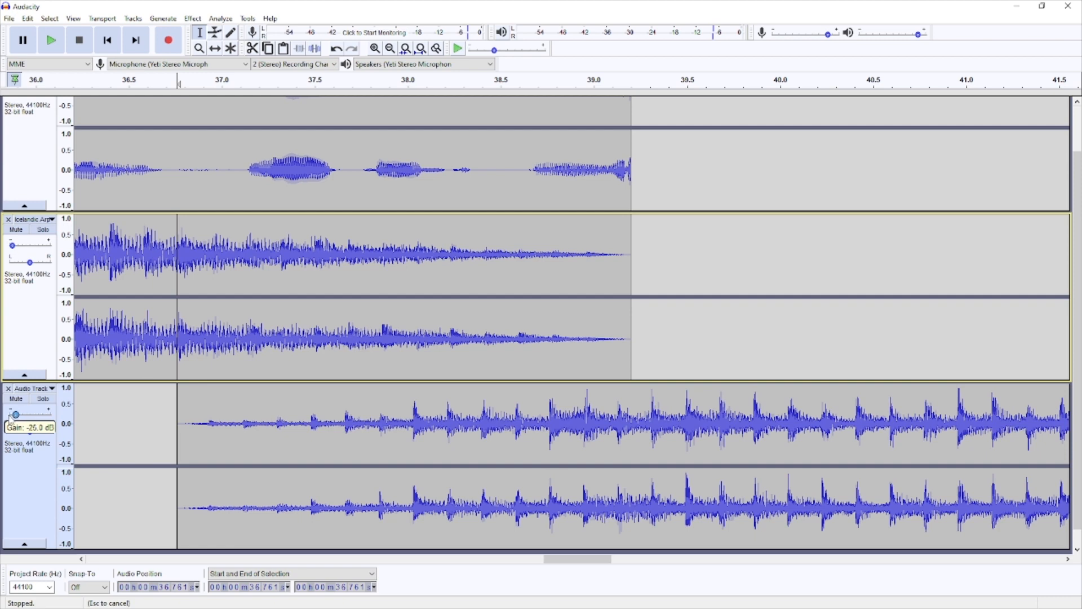
{"action": "left_click_drag", "start_coordinate": [5, 422], "coordinate": [5, 422]}
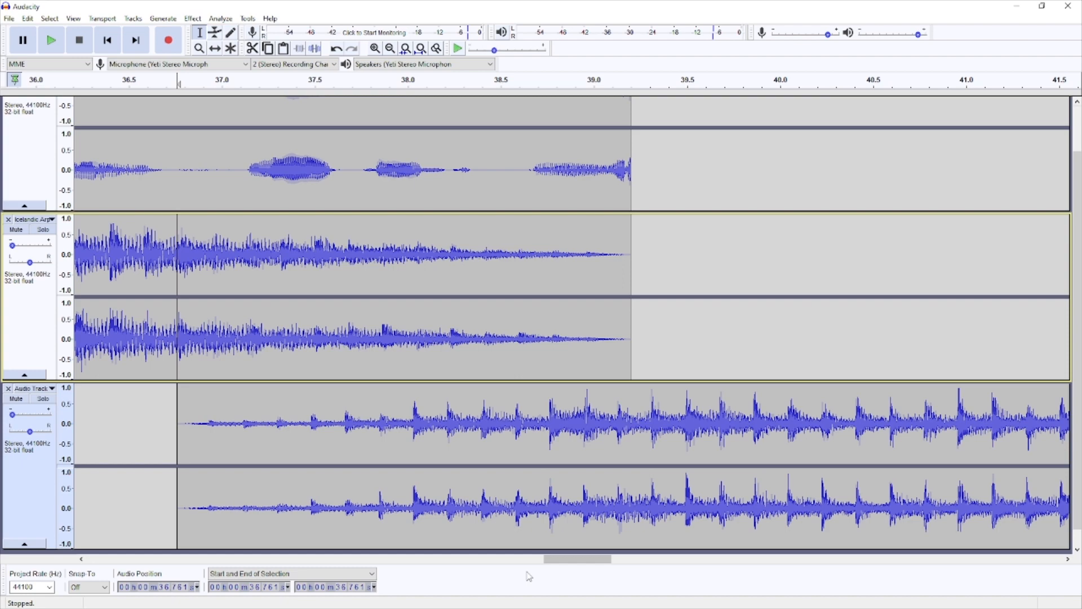
- Play the transition between the original music clip and the overlapping copy from about 36.8 s
{"action": "scroll", "coordinate": [585, 180], "scroll_direction": "left", "scroll_amount": 10}
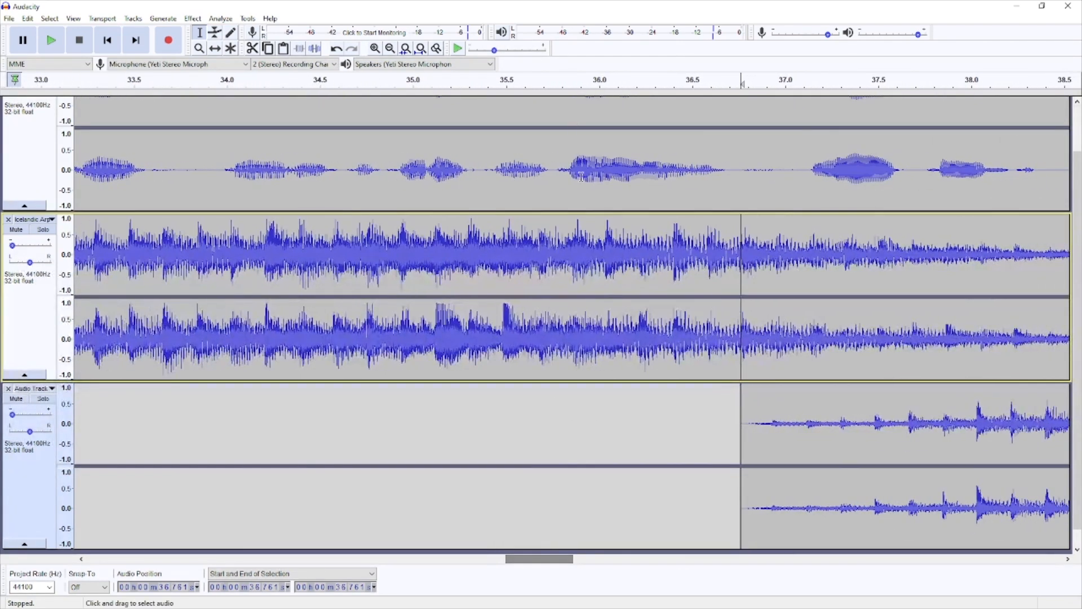
{"action": "key", "text": "space"}
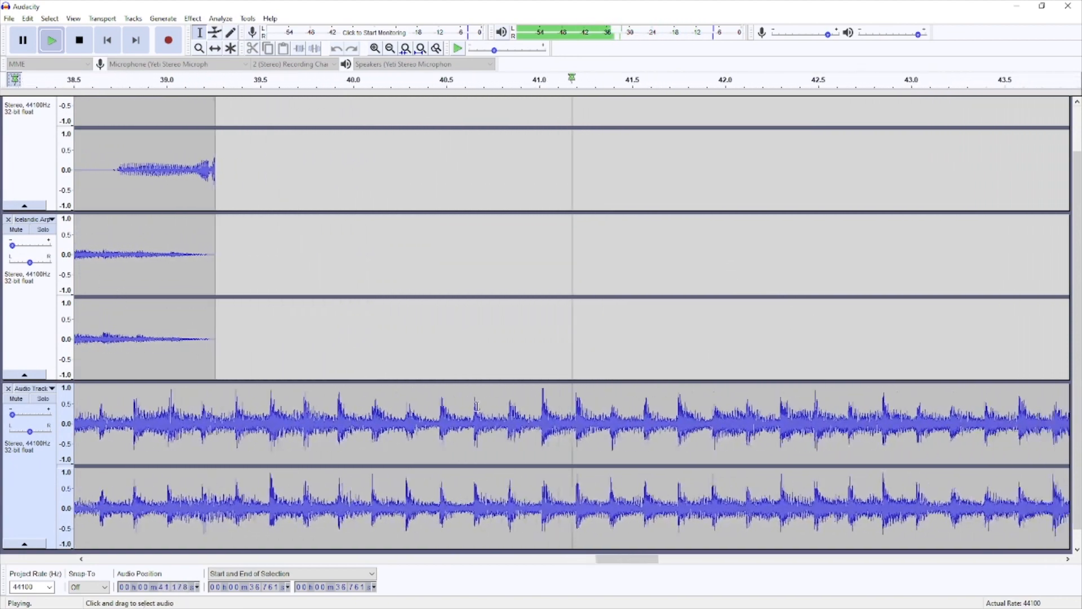
{"action": "key", "text": "space"}
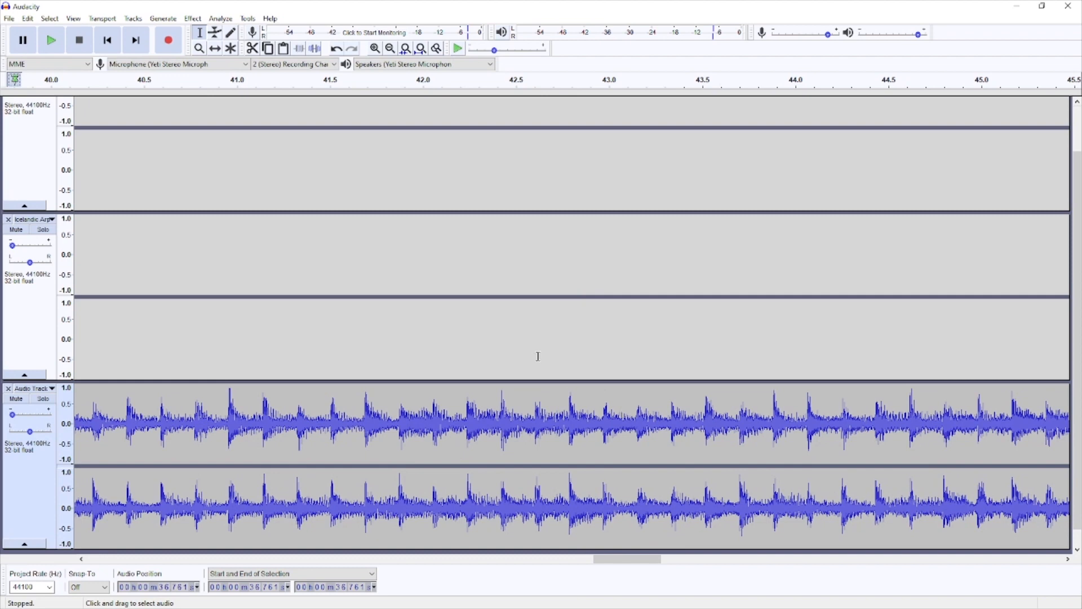
{"action": "left_click_drag", "start_coordinate": [630, 558], "coordinate": [552, 559]}
{"action": "scroll", "coordinate": [764, 160], "scroll_direction": "down", "scroll_amount": 3, "text": "ctrl"}
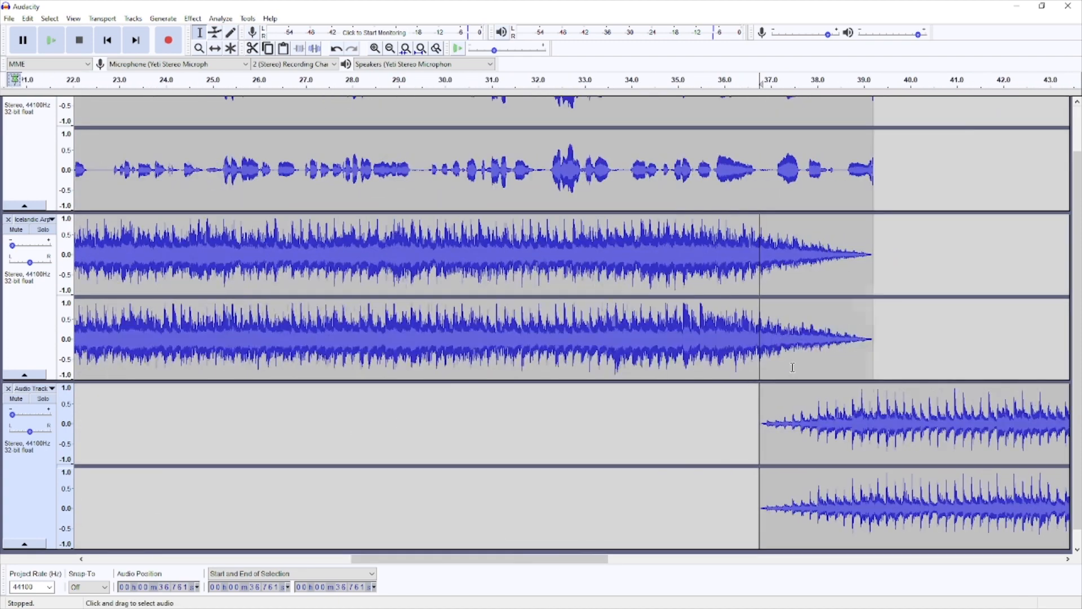
{"action": "key", "text": "space"}
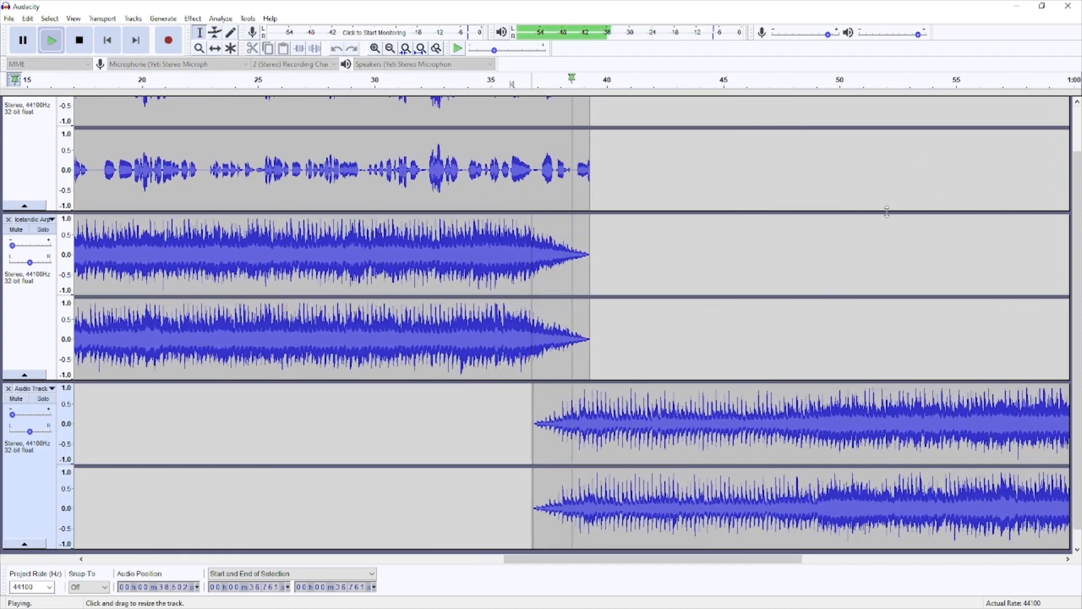
{"action": "left_click", "coordinate": [79, 40]}
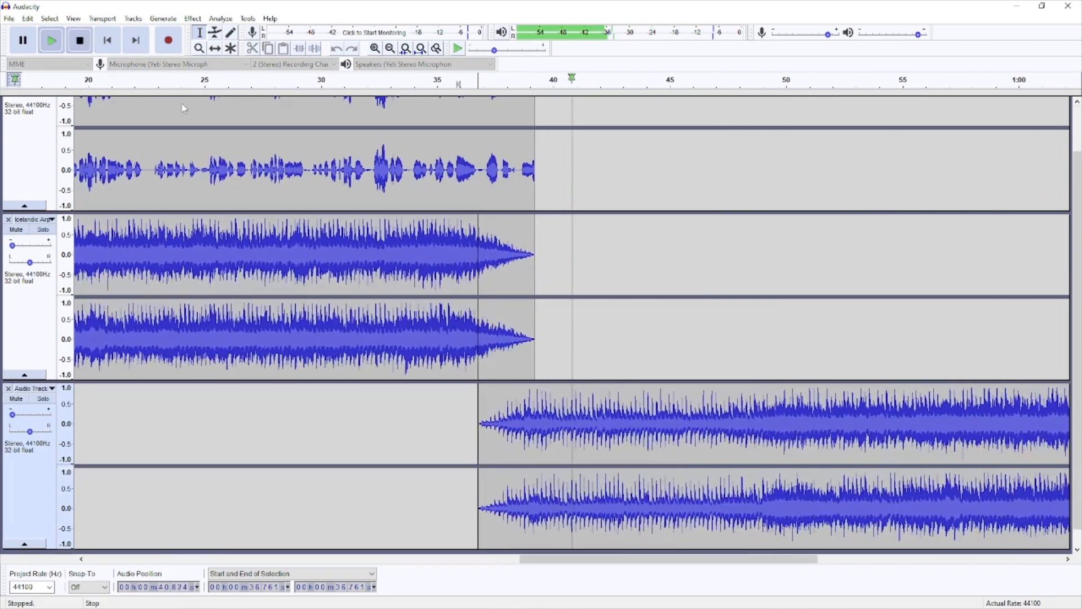
- Copy the original music clip and paste it into the same track at about 1:13.4, overlapping the second clip's fade-out
{"action": "left_click", "coordinate": [418, 266]}
{"action": "double_click", "coordinate": [417, 264]}
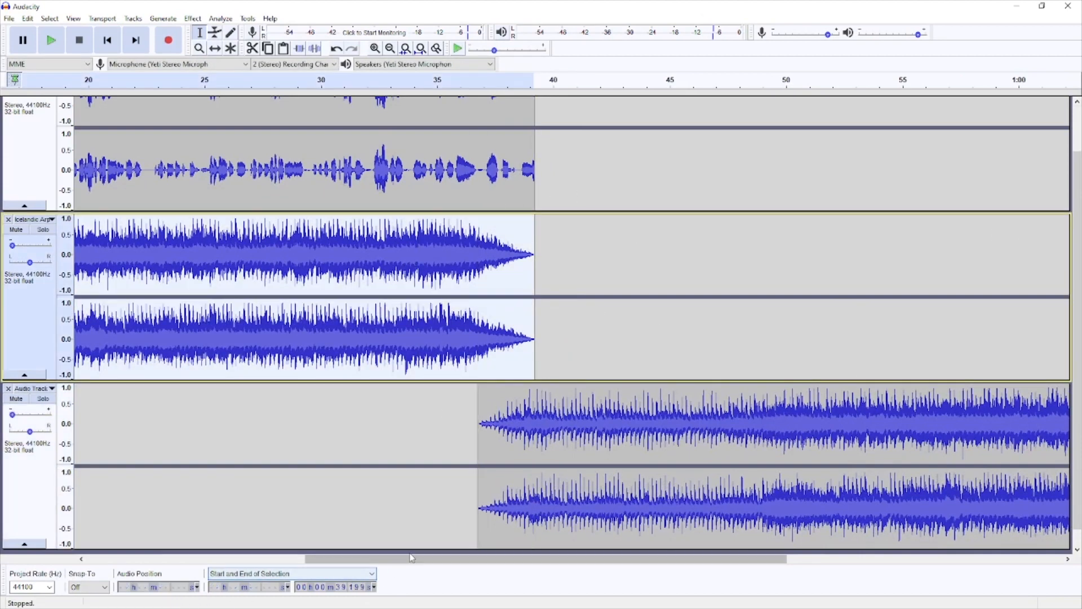
{"action": "left_click_drag", "start_coordinate": [423, 559], "coordinate": [668, 570]}
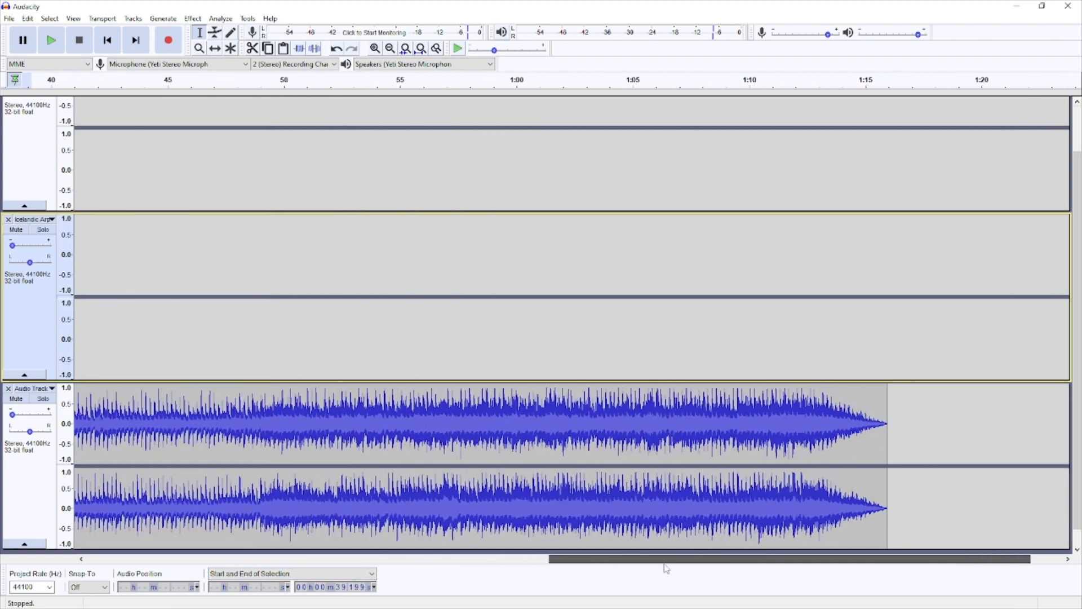
{"action": "left_click", "coordinate": [829, 336]}
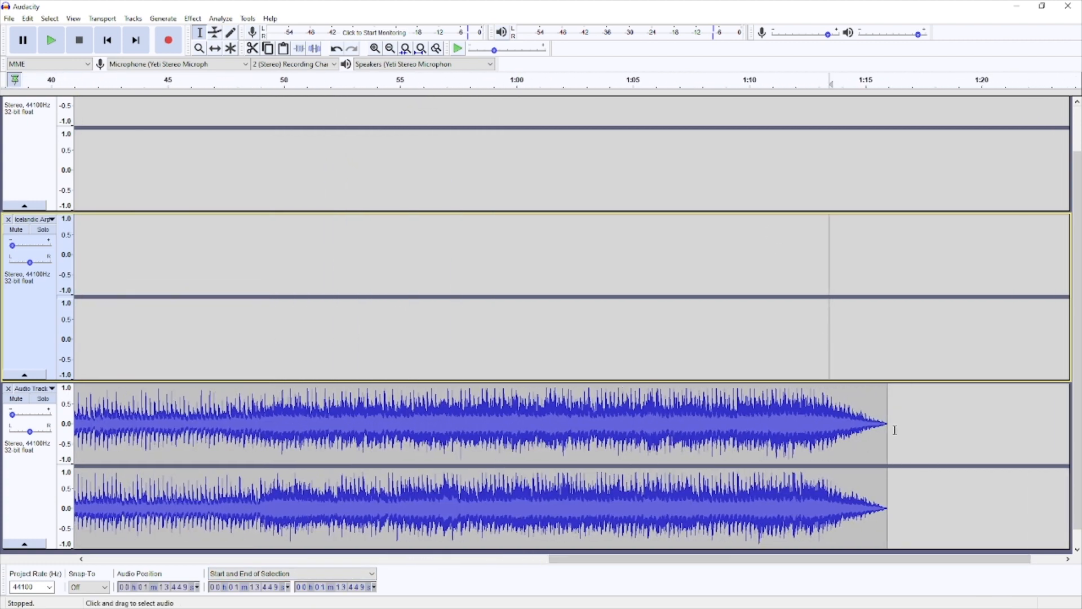
{"action": "key", "text": "ctrl+v"}
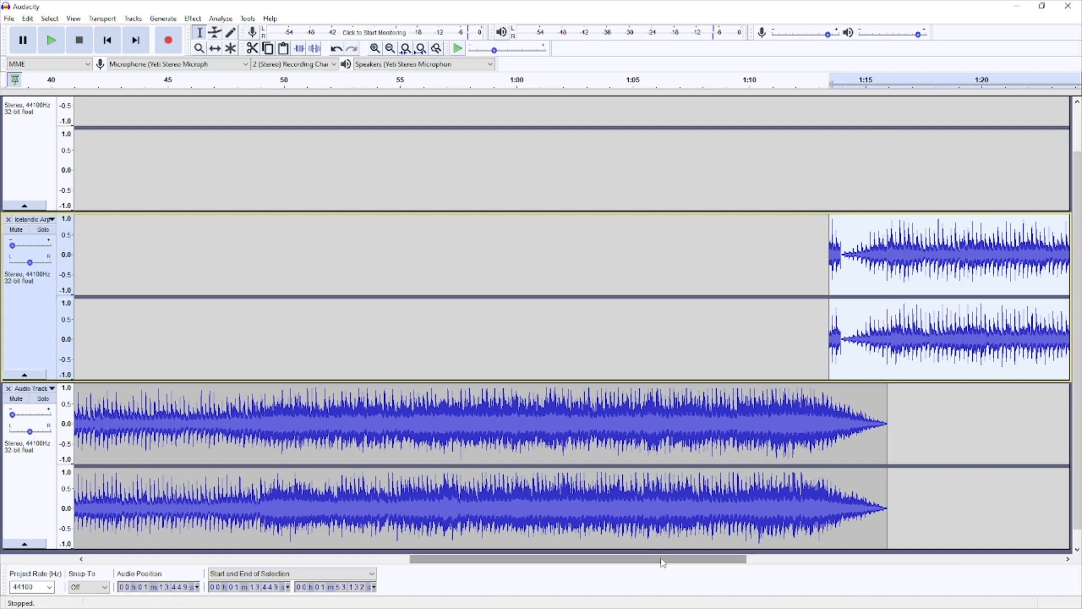
- Delete the stray audio before the newly pasted clip's fade-in, from about 1:13.3 to 1:14.0
{"action": "left_click_drag", "start_coordinate": [665, 559], "coordinate": [740, 560]}
{"action": "left_click_drag", "start_coordinate": [617, 340], "coordinate": [602, 344]}
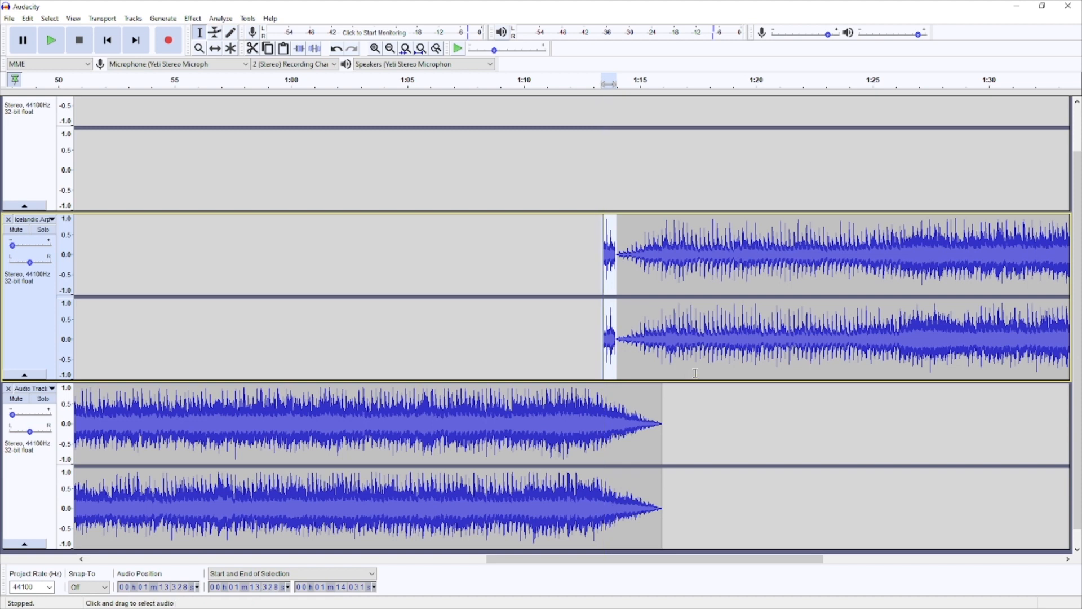
{"action": "key", "text": "Delete"}
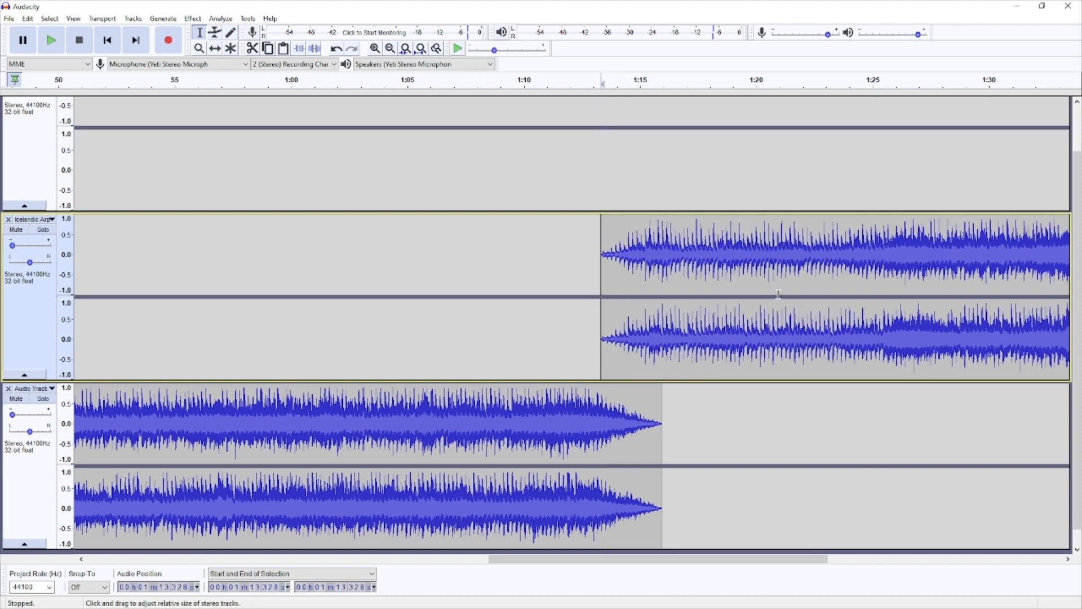
- Select the newly pasted clip and play the second music transition from about 1:11.5
{"action": "double_click", "coordinate": [702, 234]}
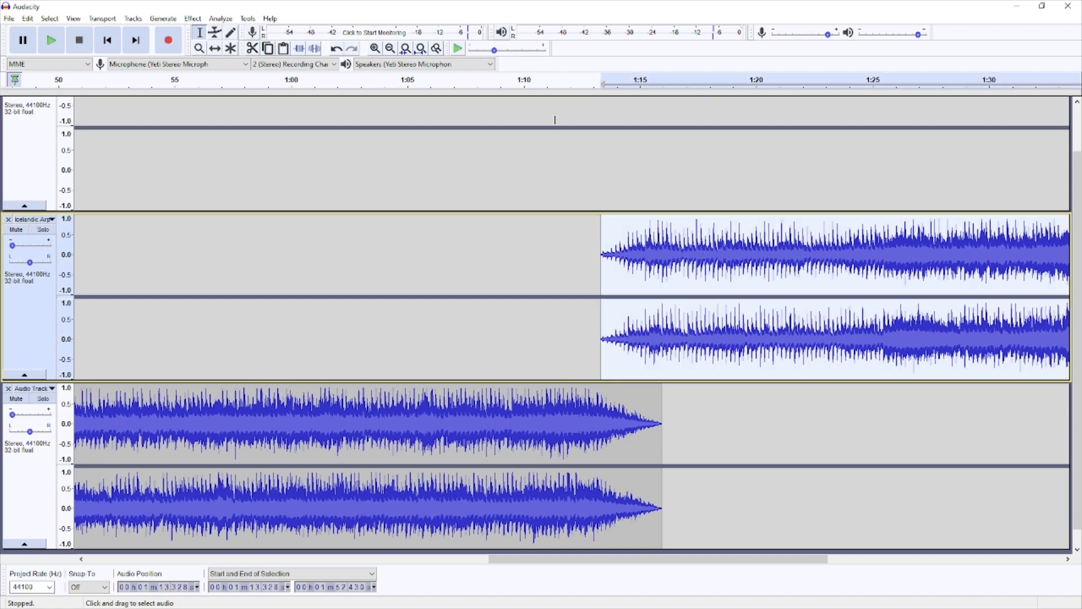
{"action": "left_click", "coordinate": [560, 82]}
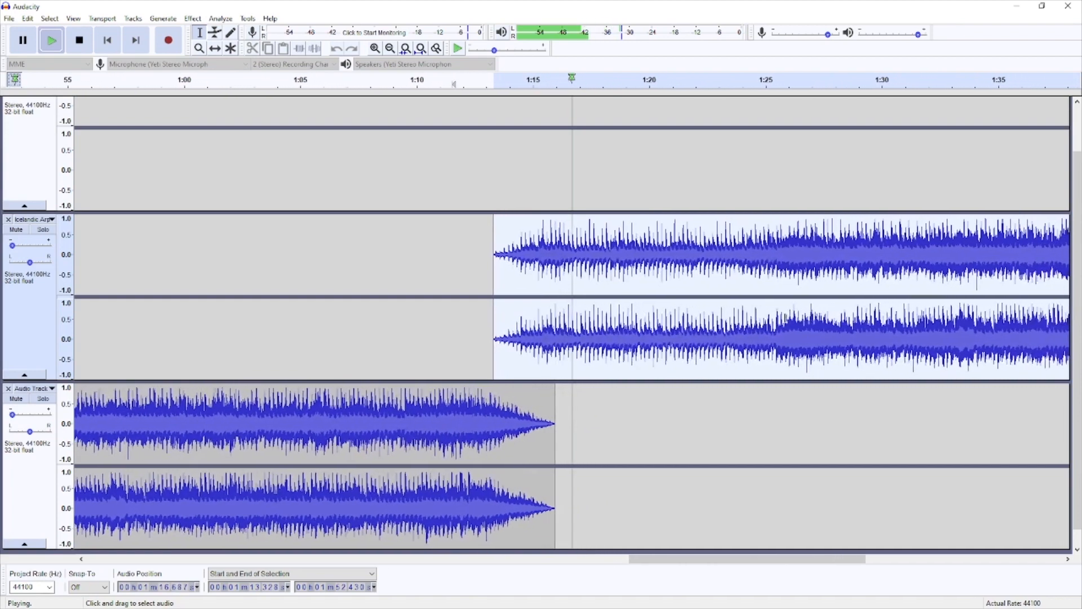
{"action": "left_click", "coordinate": [84, 44]}
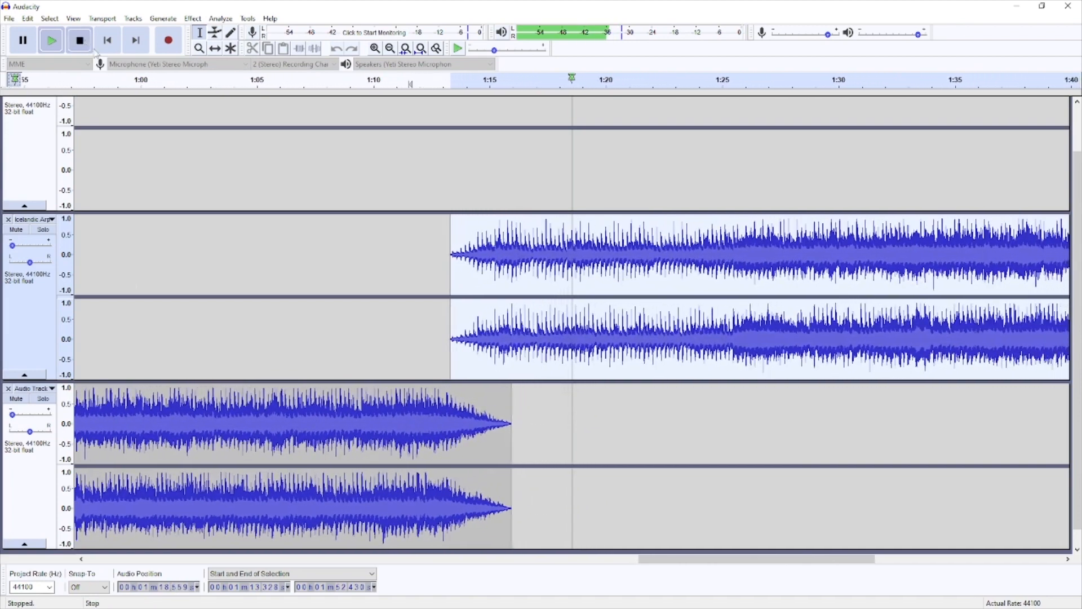
- Copy the second music track's clip and paste it into the same track at about 1:49, overlapping the preceding clip's end
{"action": "scroll", "coordinate": [591, 389], "scroll_direction": "down", "scroll_amount": 2}
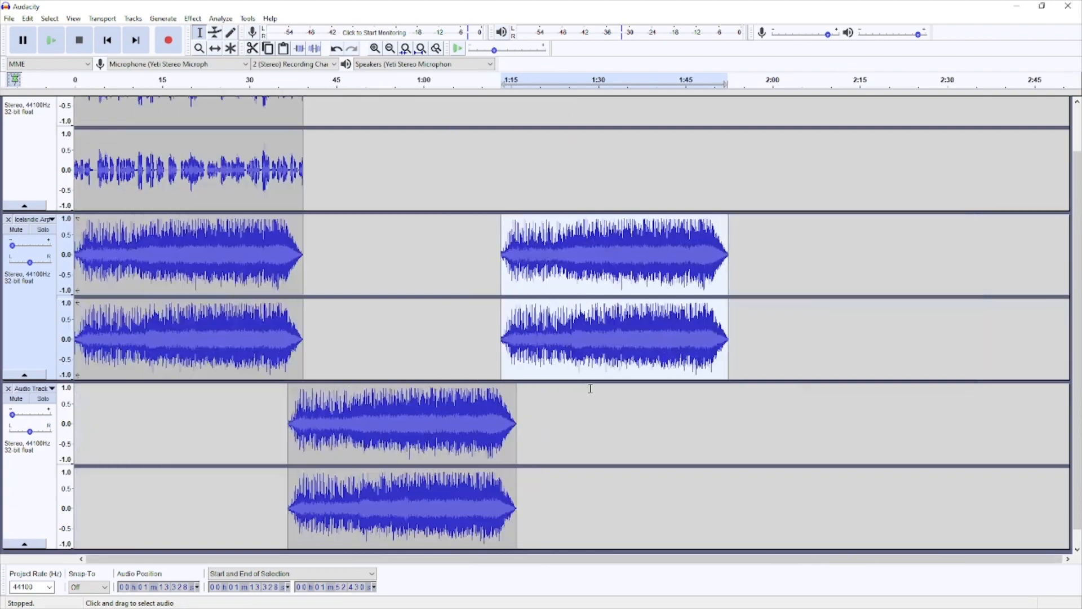
{"action": "scroll", "coordinate": [591, 388], "scroll_direction": "down", "scroll_amount": 1}
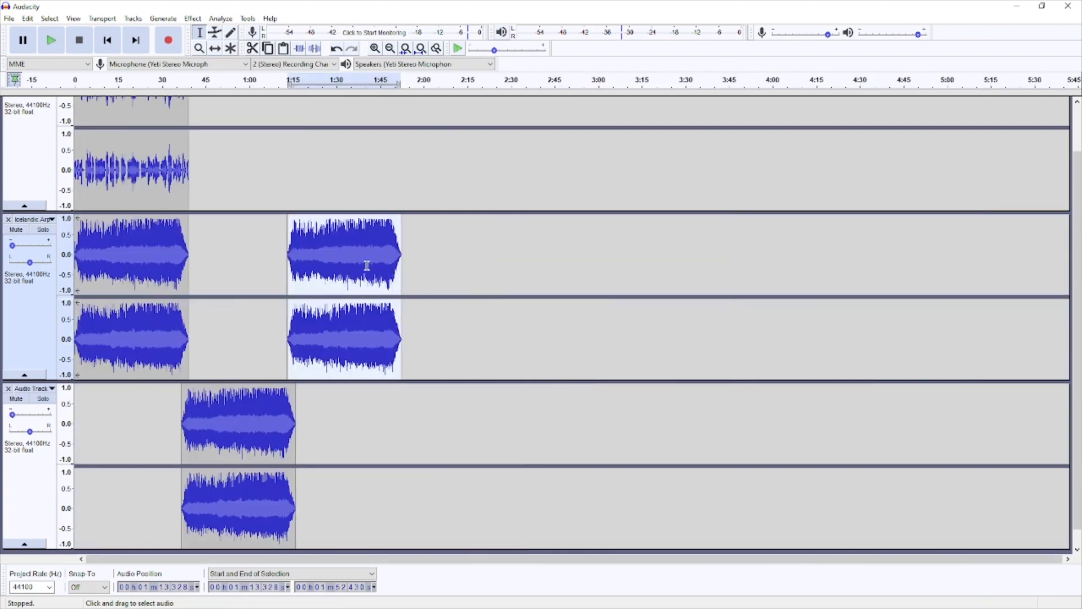
{"action": "double_click", "coordinate": [255, 422]}
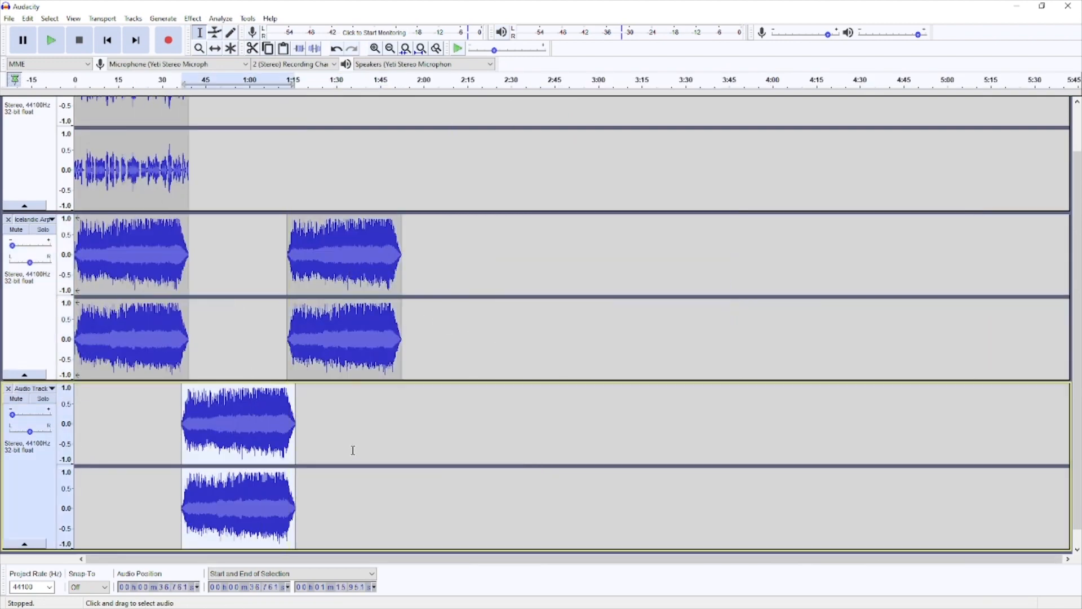
{"action": "left_click", "coordinate": [392, 417]}
{"action": "key", "text": "ctrl+v"}
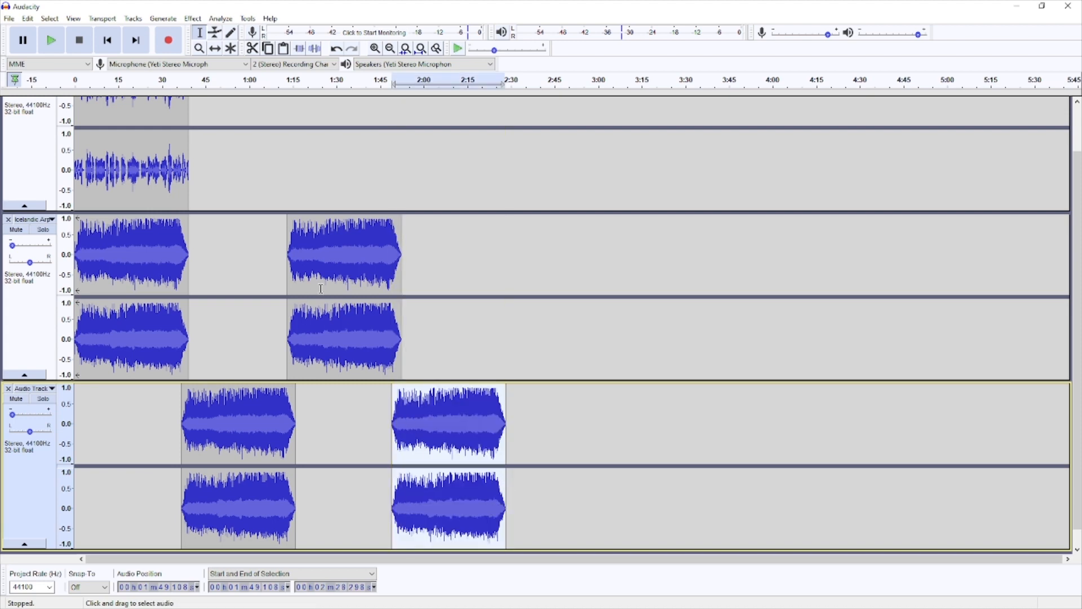
- Copy the second clip of the original music track and paste it into that track at about 2:24.8
{"action": "double_click", "coordinate": [328, 261]}
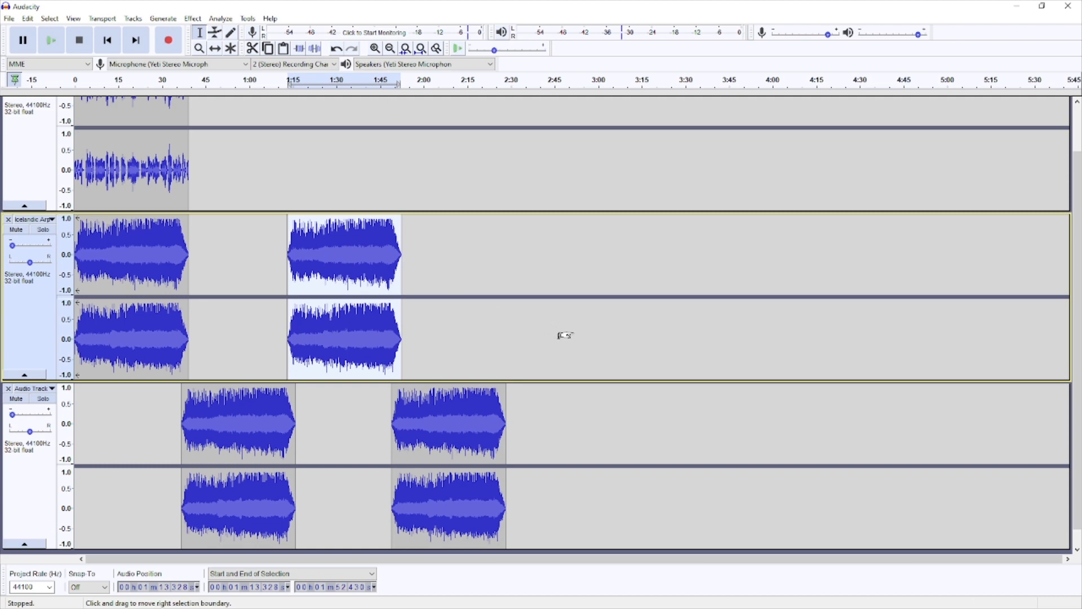
{"action": "left_click", "coordinate": [496, 345]}
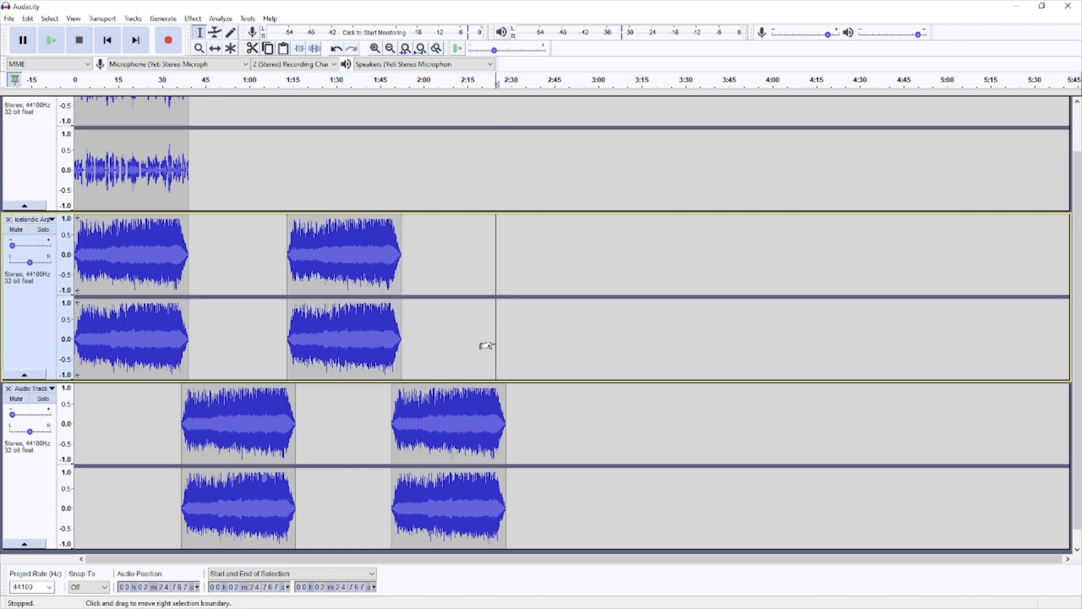
{"action": "key", "text": "ctrl+v"}
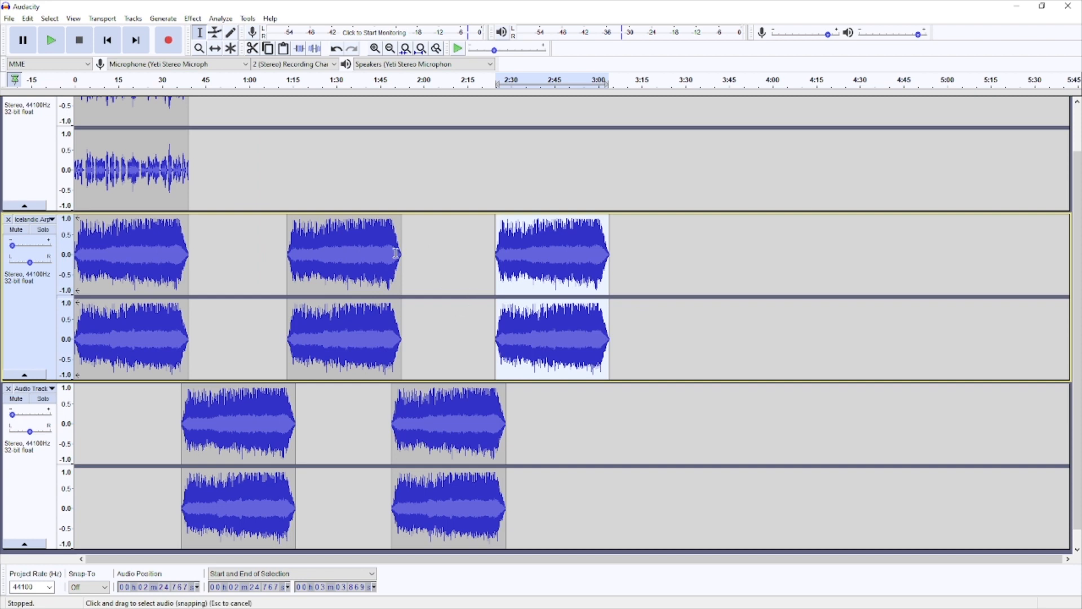
- Copy both clips of the second music track together with their gap and paste them into that track at about 2:59.5
{"action": "left_click", "coordinate": [628, 229]}
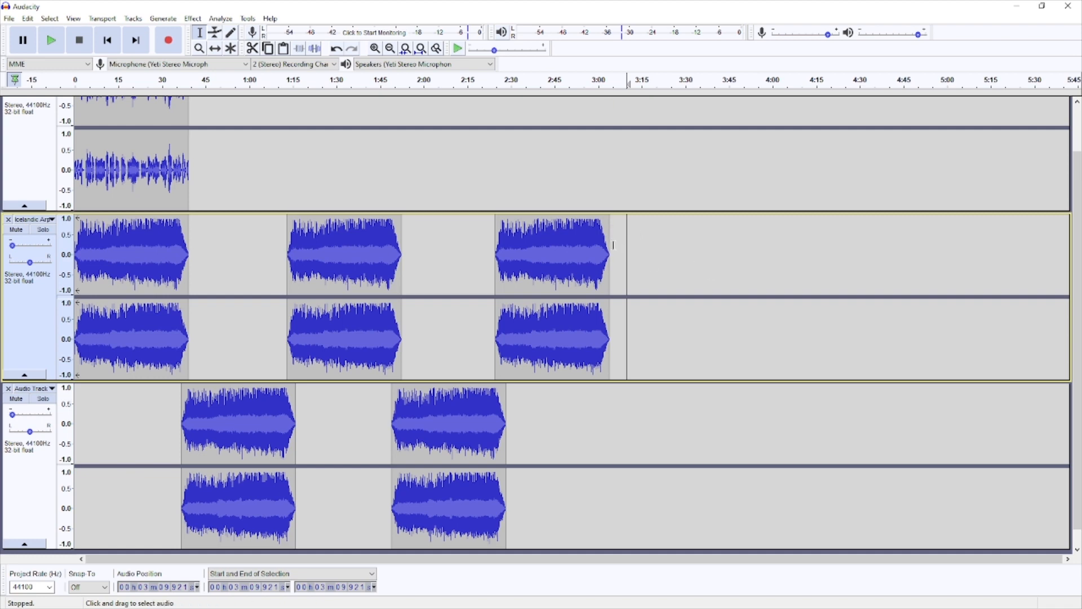
{"action": "left_click_drag", "start_coordinate": [609, 245], "coordinate": [287, 239]}
{"action": "left_click", "coordinate": [507, 415]}
{"action": "left_click_drag", "start_coordinate": [507, 415], "coordinate": [189, 424]}
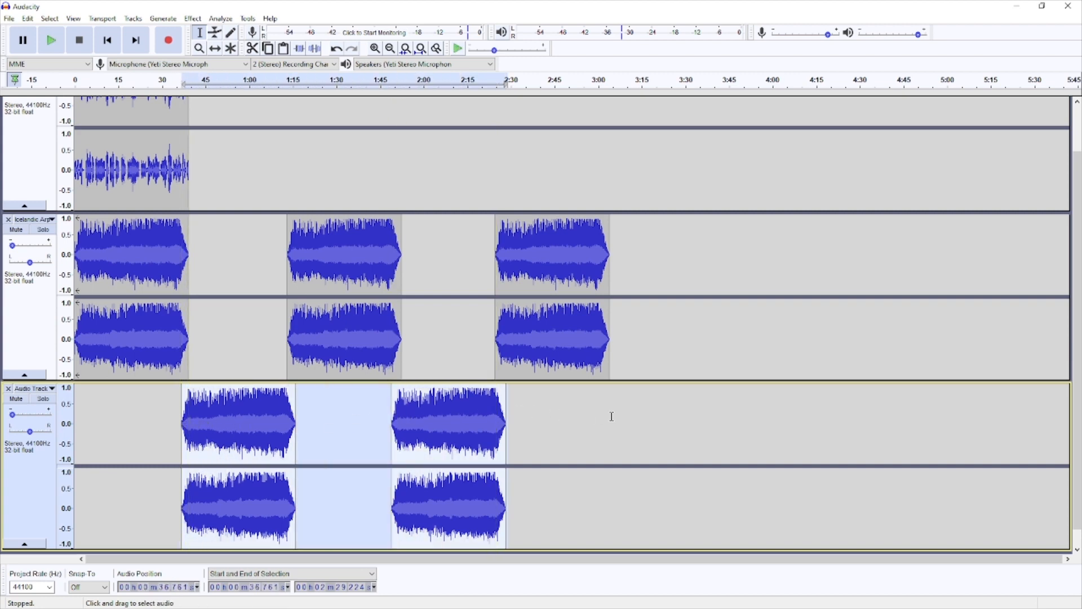
{"action": "left_click", "coordinate": [595, 420]}
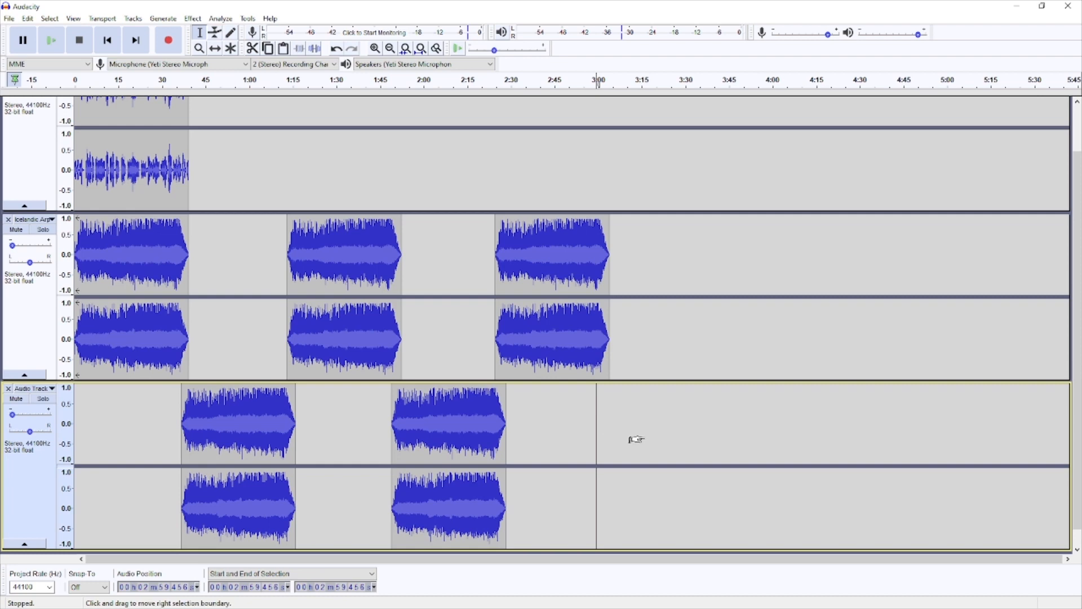
{"action": "key", "text": "ctrl+v"}
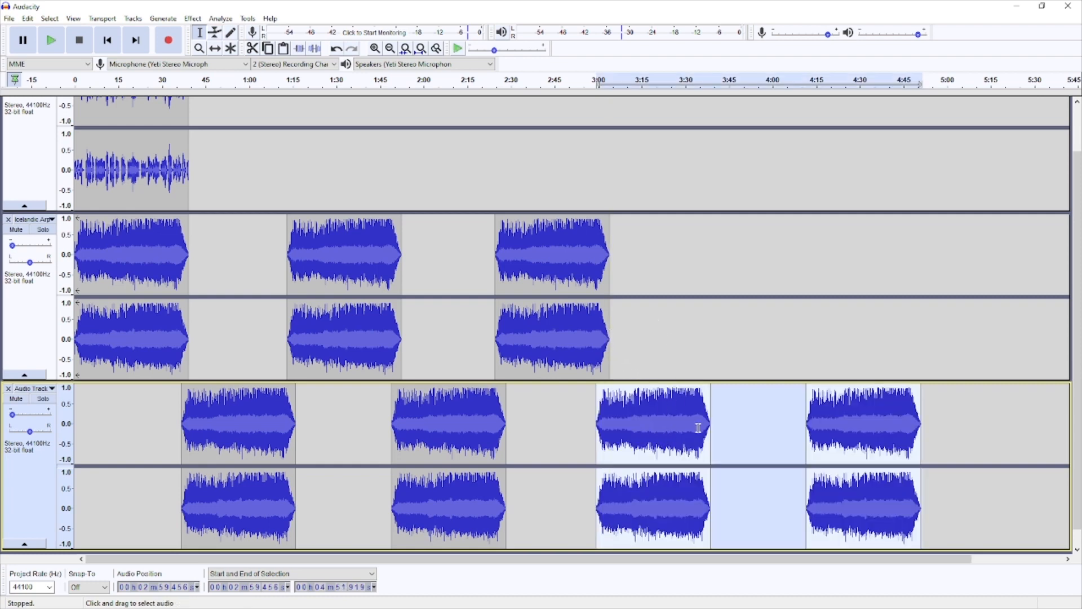
- Shift the newly pasted pair of clips slightly later with the Time Shift Tool, so it starts at about 3:00.6
{"action": "left_click", "coordinate": [215, 49]}
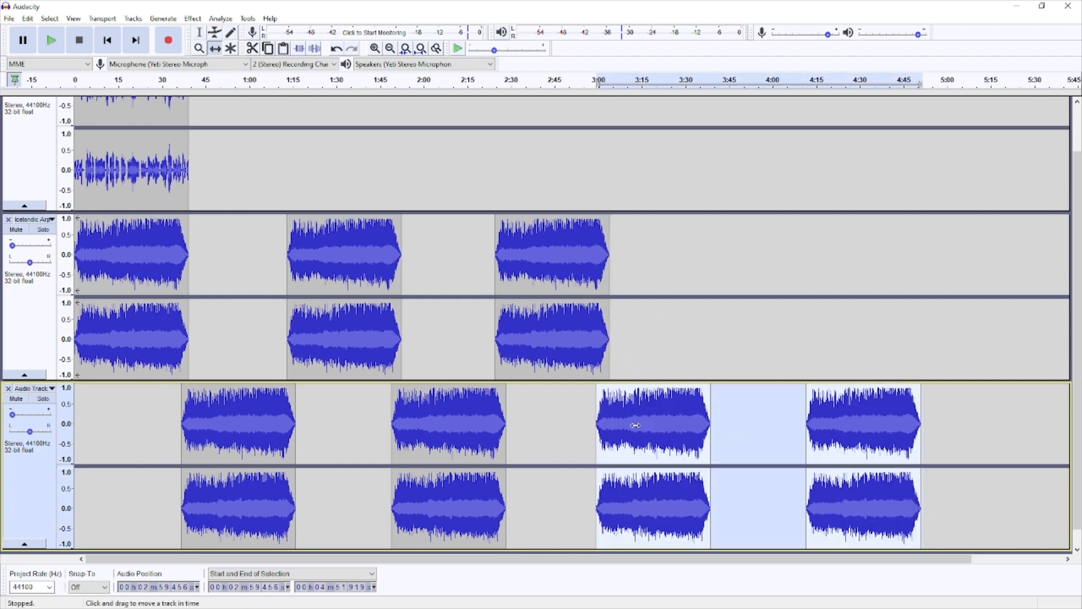
{"action": "left_click_drag", "start_coordinate": [640, 419], "coordinate": [644, 421]}
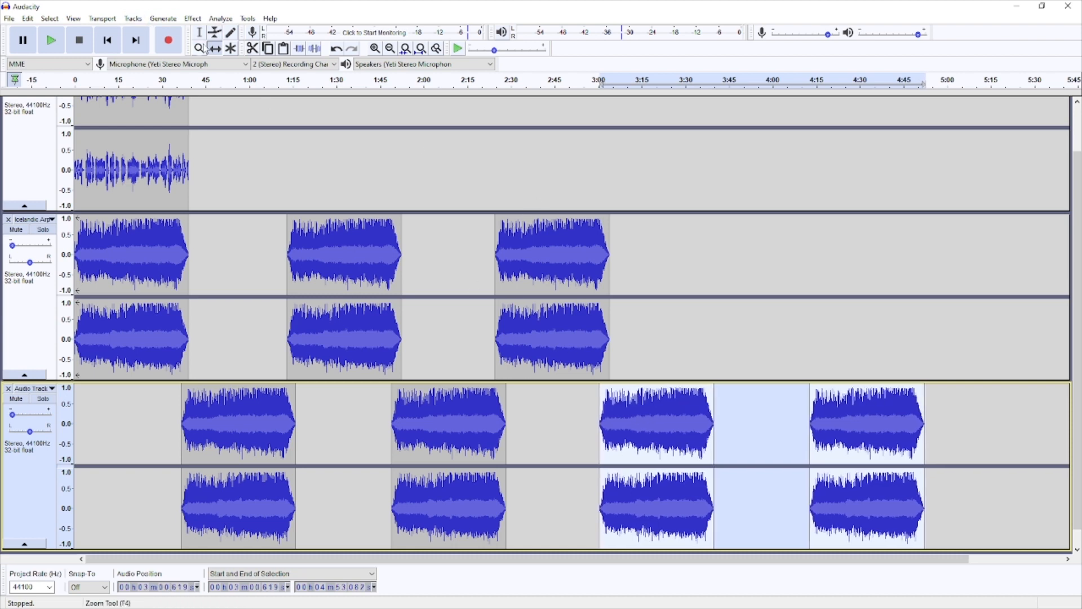
{"action": "left_click", "coordinate": [199, 32]}
- Copy the last two clips of the original music track with their gap and paste them into that track at about 3:37
{"action": "left_click_drag", "start_coordinate": [688, 279], "coordinate": [690, 282]}
{"action": "left_click", "coordinate": [662, 285]}
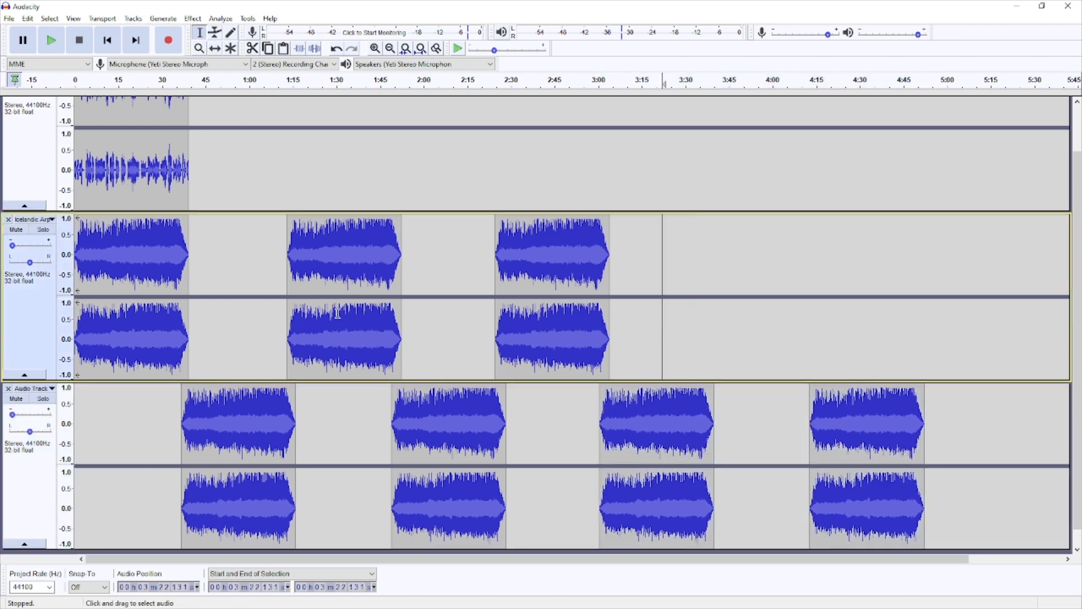
{"action": "left_click_drag", "start_coordinate": [288, 310], "coordinate": [611, 367]}
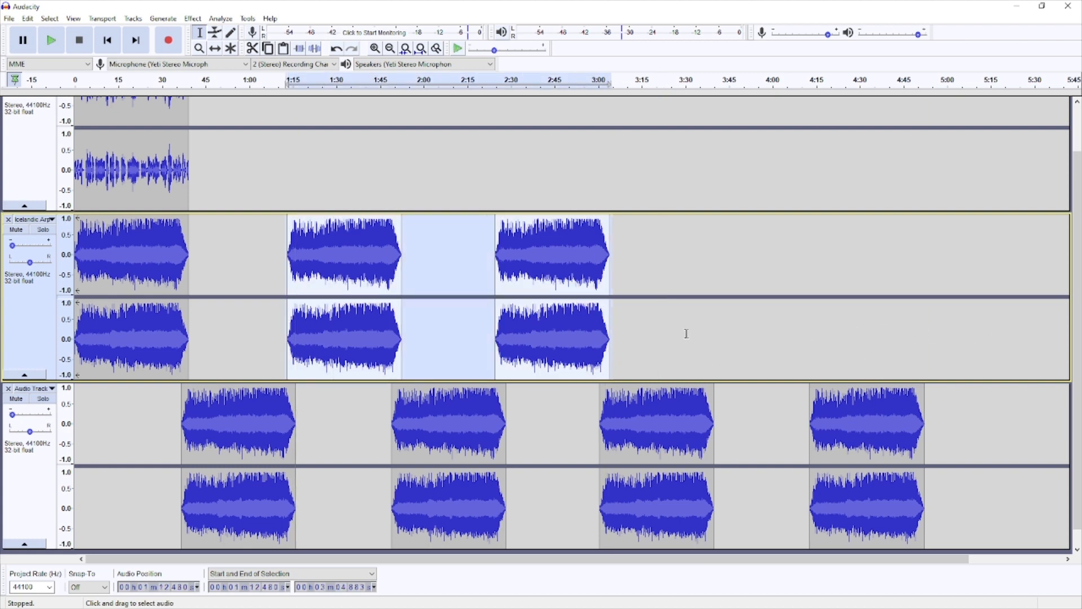
{"action": "left_click", "coordinate": [705, 339]}
{"action": "key", "text": "ctrl+v"}
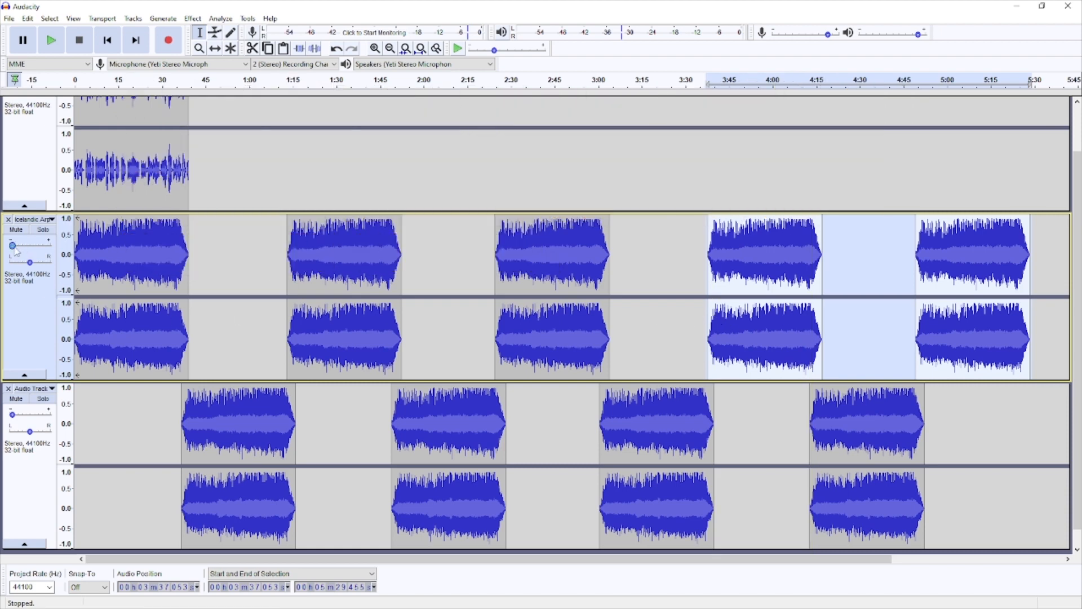
- Play the voice and background music mix from about 15 s to check their balance
{"action": "left_click", "coordinate": [117, 80]}
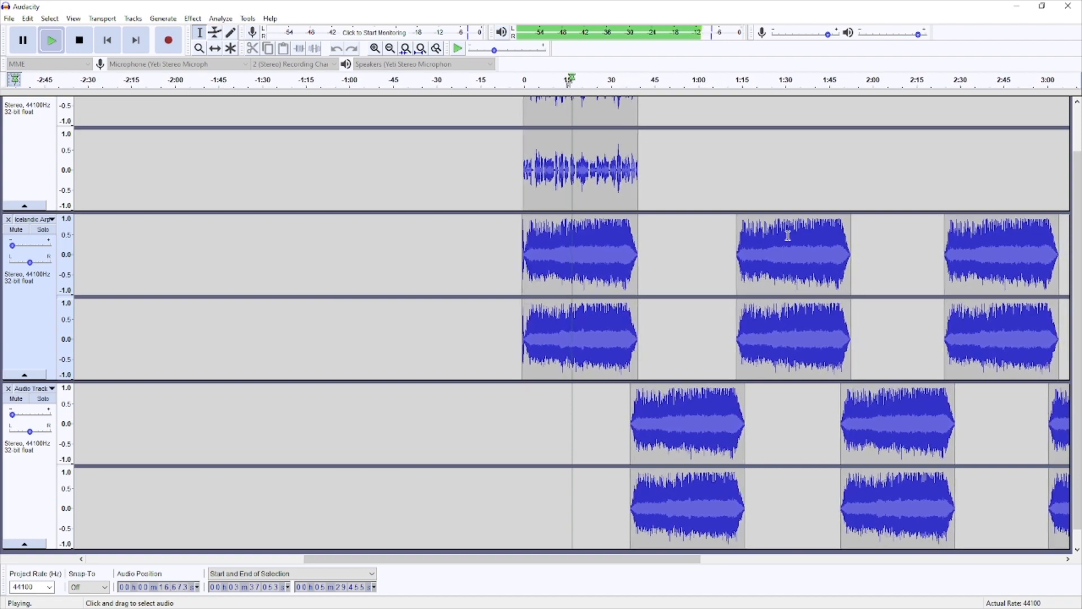
{"action": "key", "text": "space"}
{"action": "left_click", "coordinate": [13, 247]}
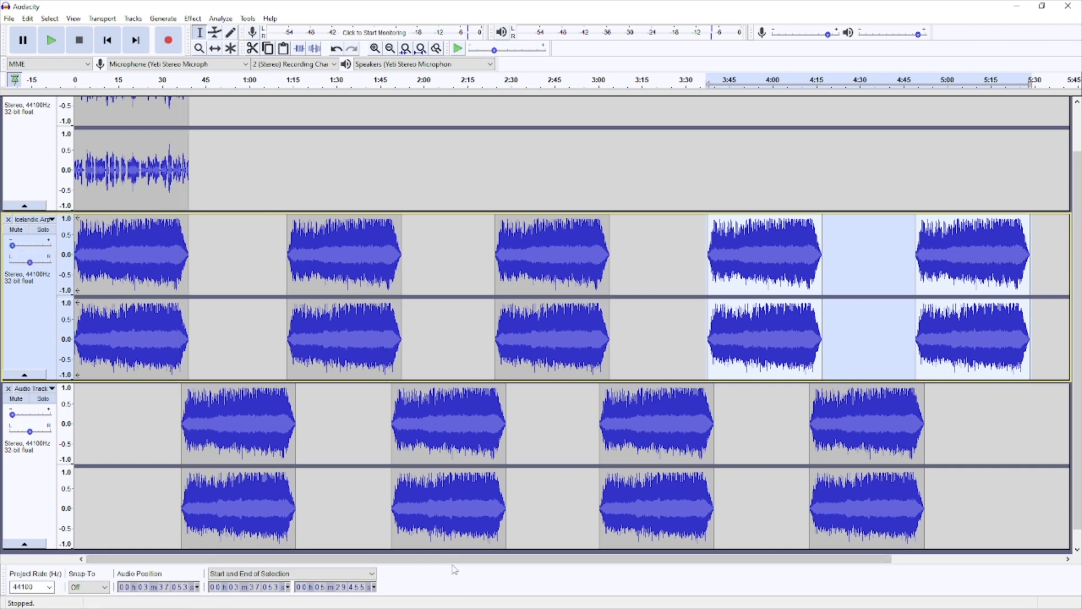
- Preview and apply the Compressor effect to the whole voice clip with a -12 dB threshold and a 4:1 ratio
{"action": "scroll", "coordinate": [138, 228], "scroll_direction": "up", "scroll_amount": 2}
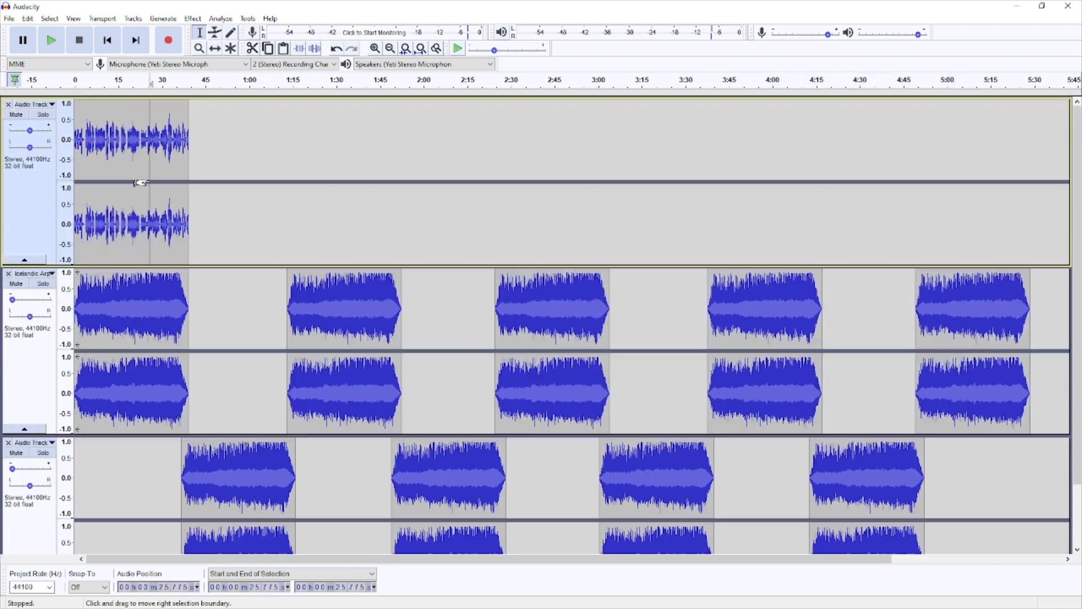
{"action": "double_click", "coordinate": [138, 228]}
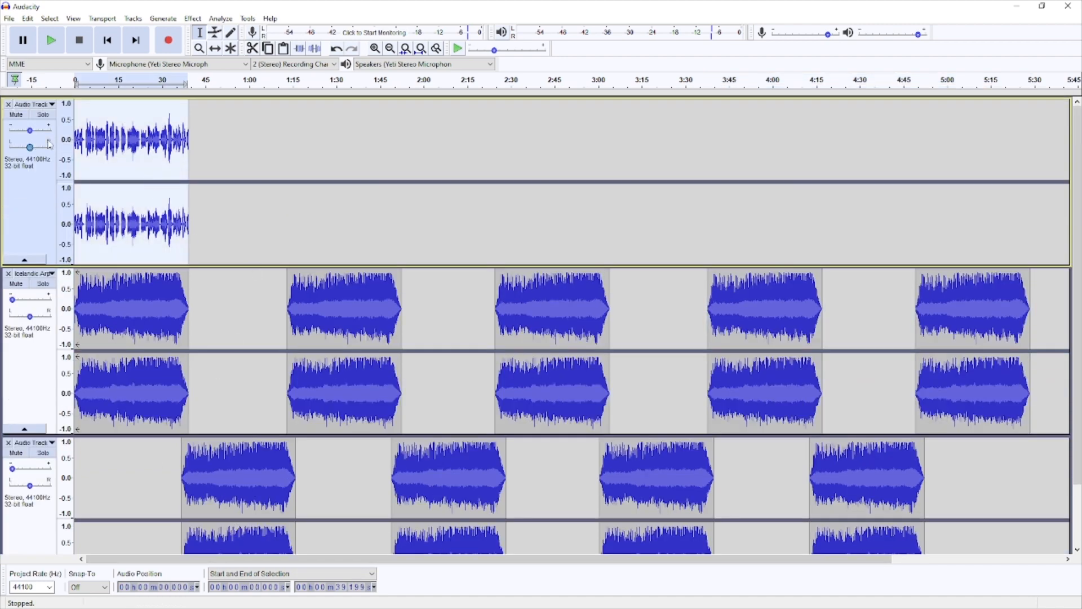
{"action": "scroll", "coordinate": [124, 156], "scroll_direction": "up", "scroll_amount": 3, "text": "ctrl"}
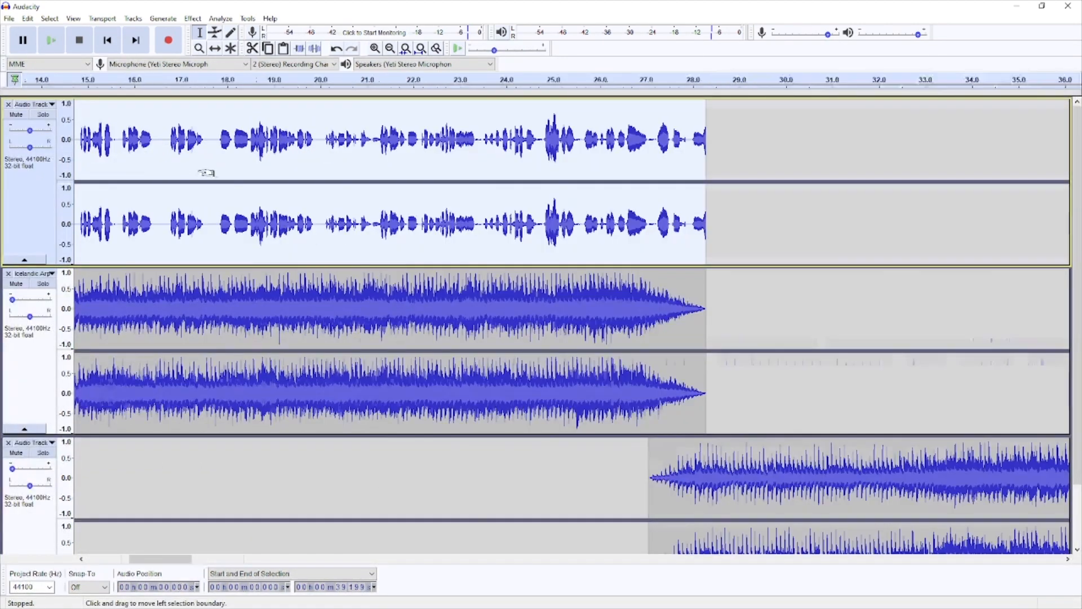
{"action": "scroll", "coordinate": [203, 170], "scroll_direction": "up", "scroll_amount": 1, "text": "ctrl"}
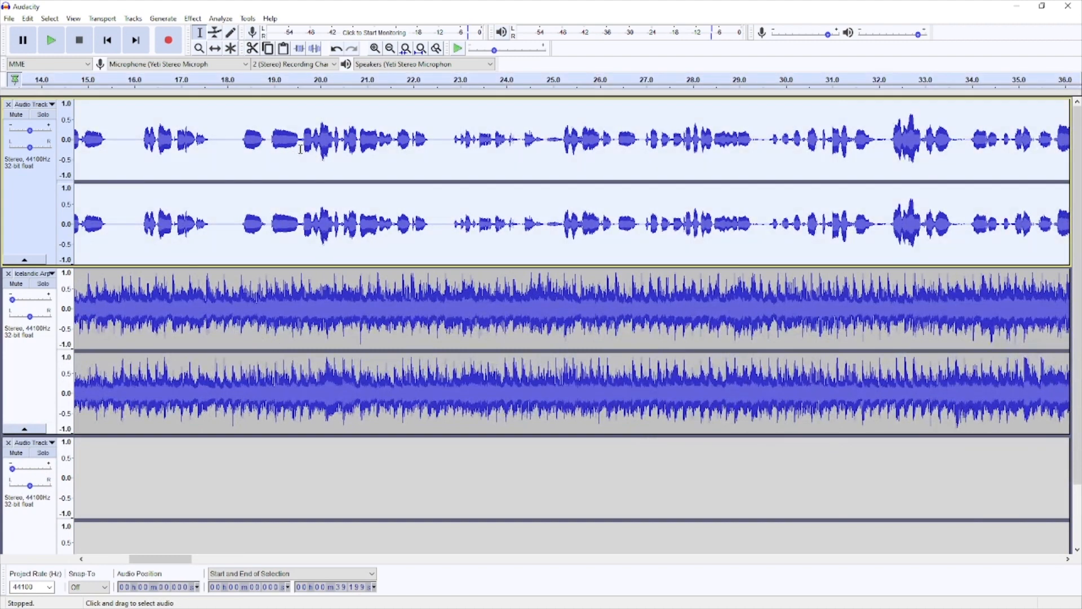
{"action": "left_click", "coordinate": [198, 20]}
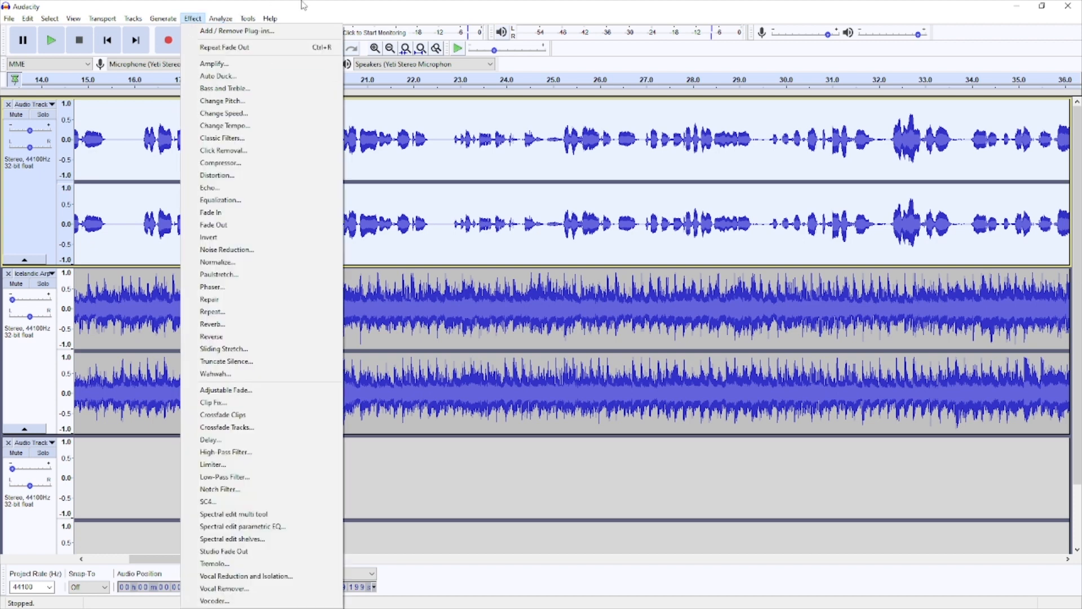
{"action": "left_click", "coordinate": [192, 19]}
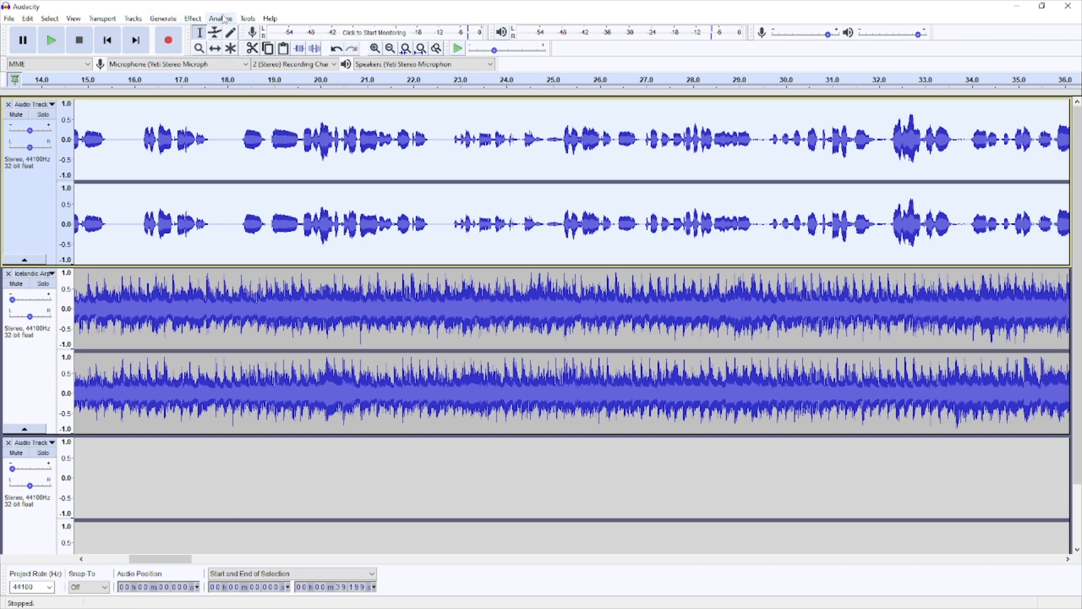
{"action": "left_click", "coordinate": [198, 20]}
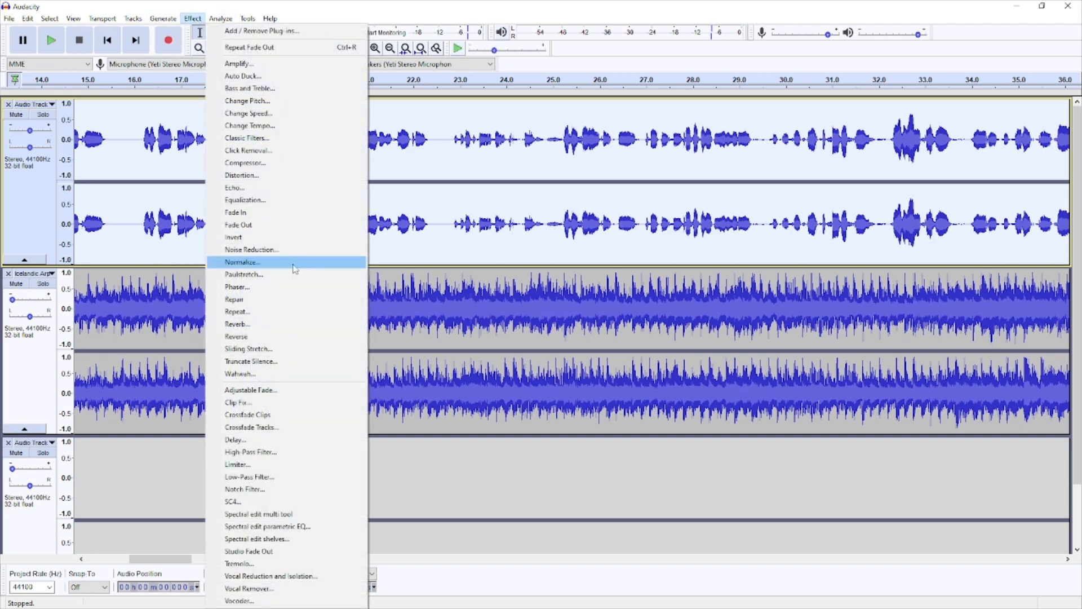
{"action": "left_click", "coordinate": [271, 164]}
{"action": "left_click", "coordinate": [491, 433]}
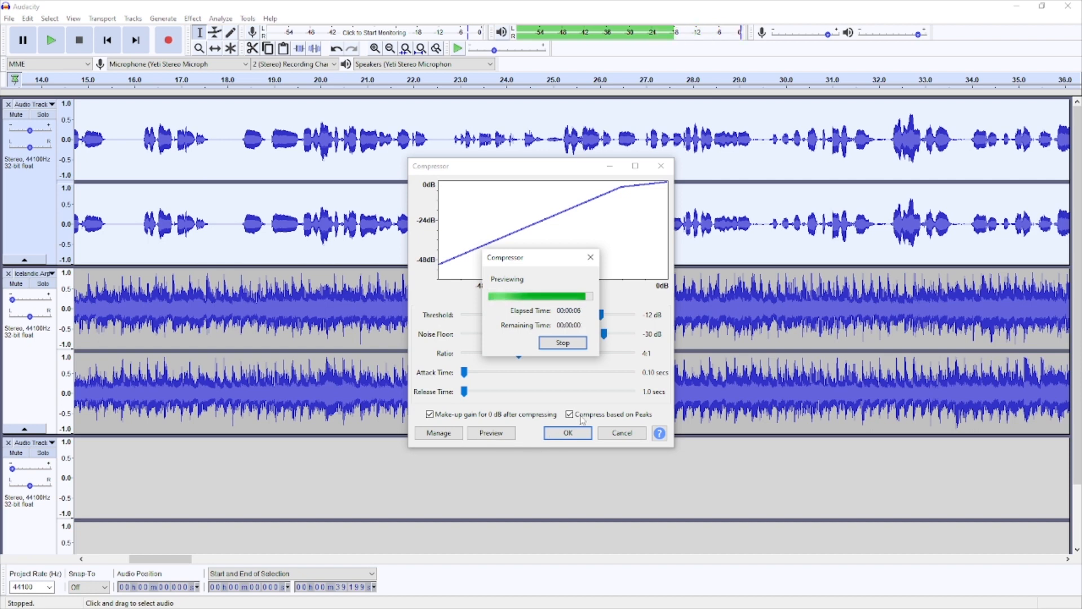
{"action": "left_click", "coordinate": [569, 433]}
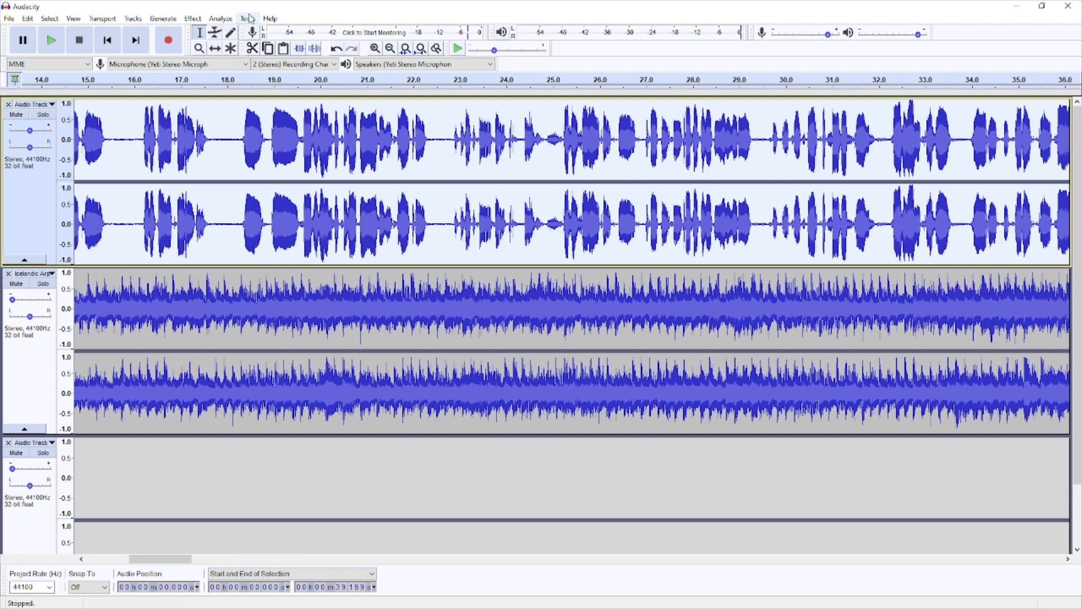
{"action": "left_click", "coordinate": [192, 19]}
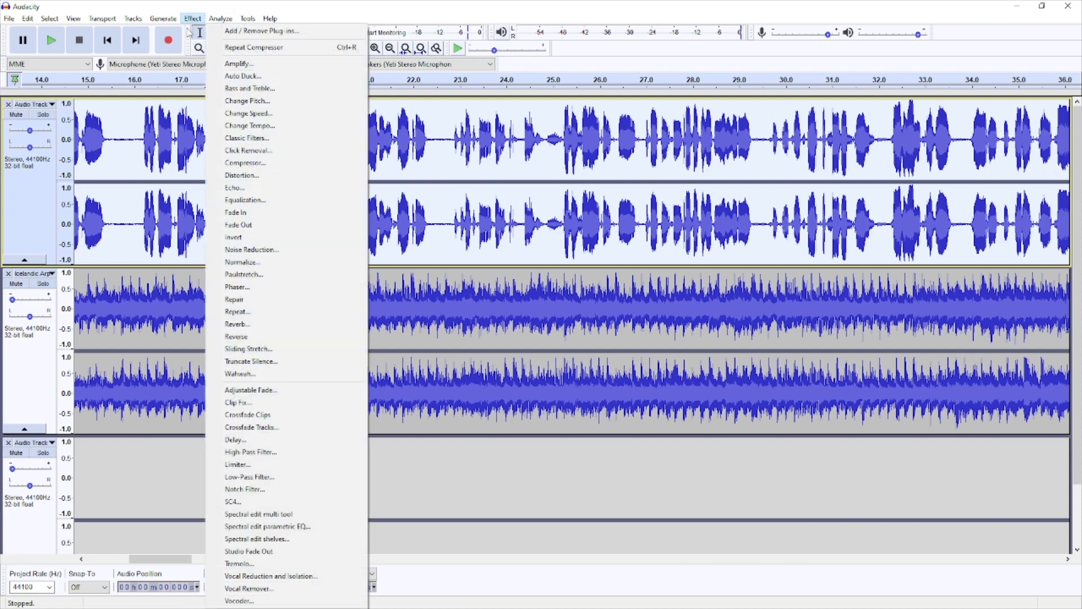
{"action": "left_click", "coordinate": [252, 66]}
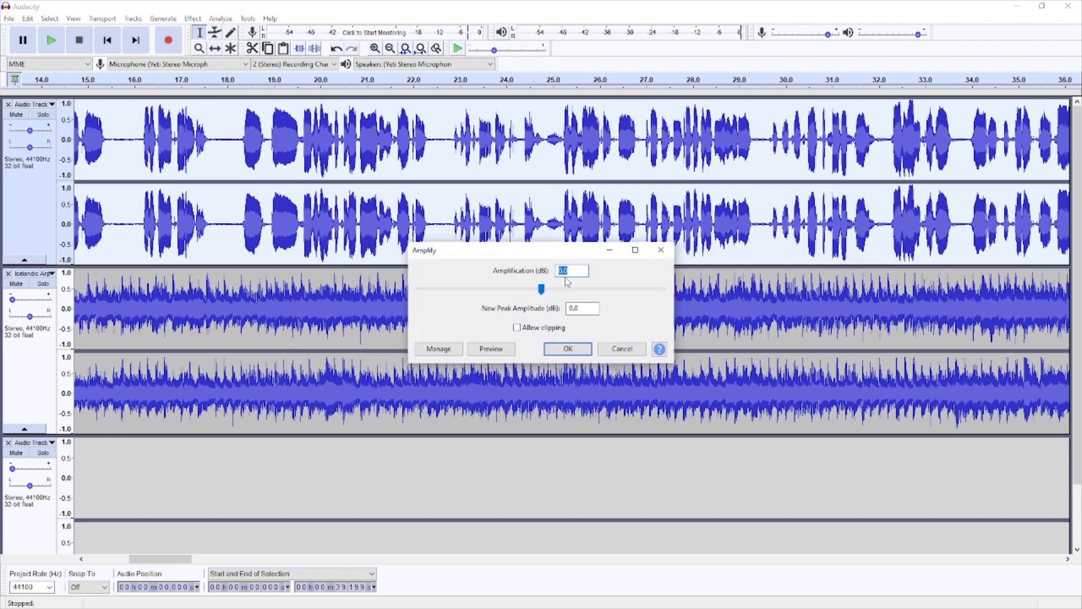
{"action": "left_click", "coordinate": [620, 350]}
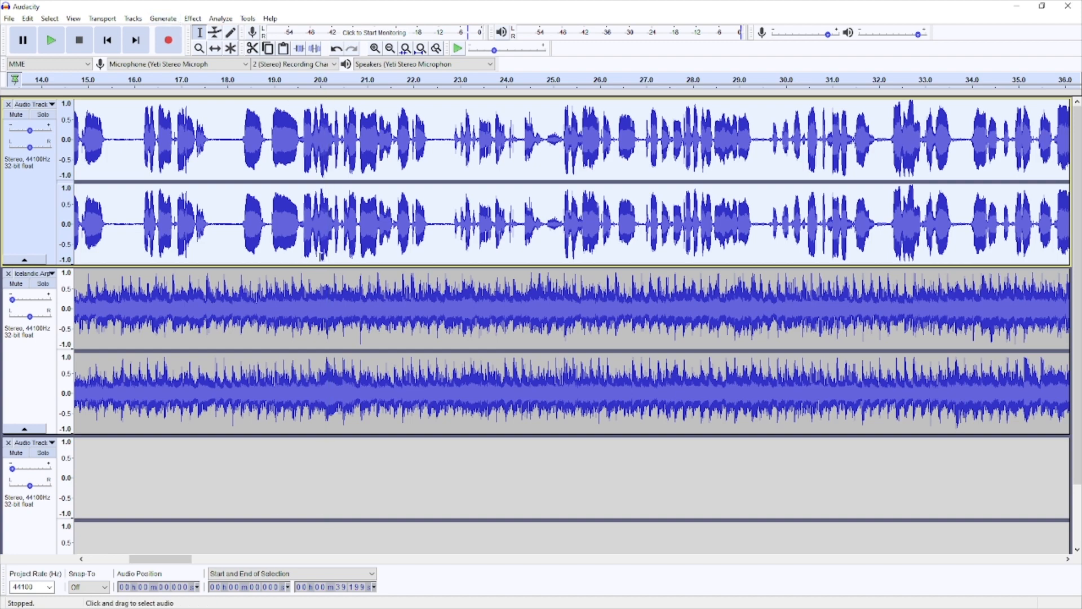
- Preview Reverb on the voice section from about 16.1 s to 17.8 s, setting the room size to 15%
{"action": "left_click", "coordinate": [170, 143]}
{"action": "left_click_drag", "start_coordinate": [139, 141], "coordinate": [221, 146]}
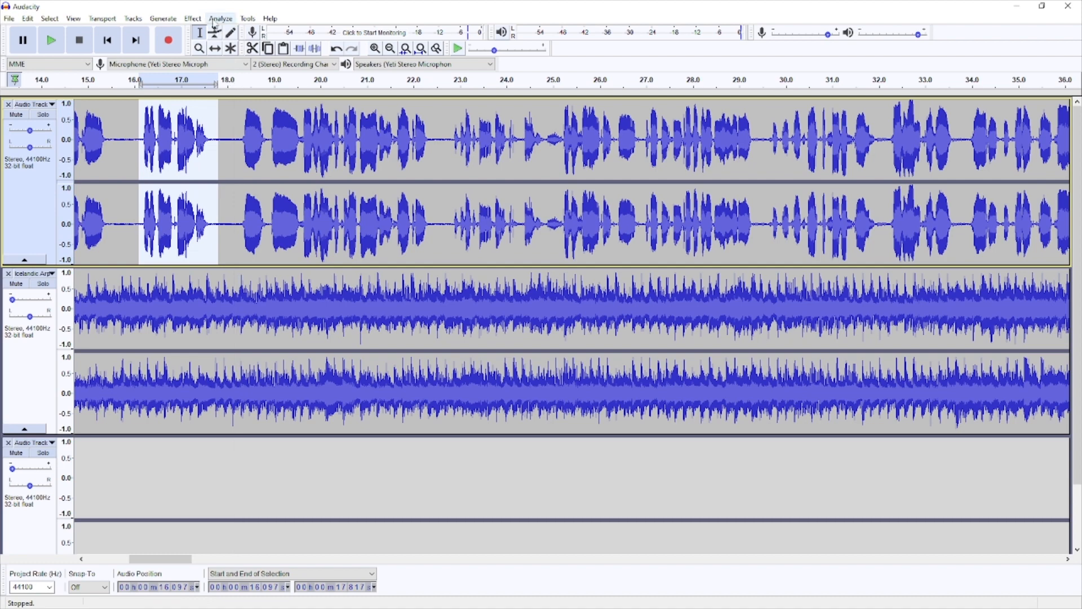
{"action": "left_click", "coordinate": [193, 18]}
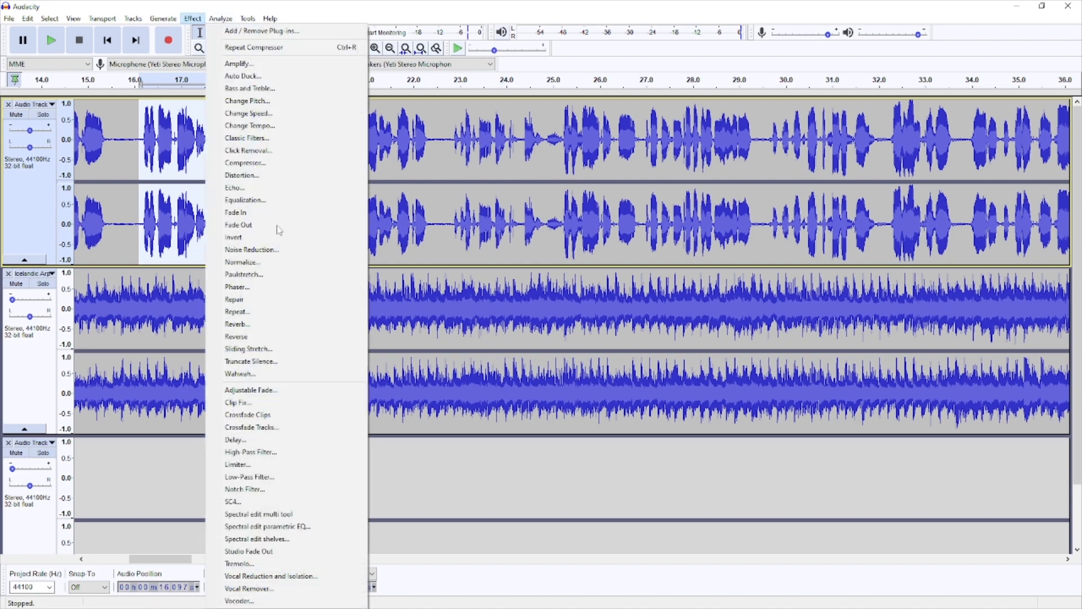
{"action": "left_click", "coordinate": [272, 325]}
{"action": "left_click", "coordinate": [491, 403]}
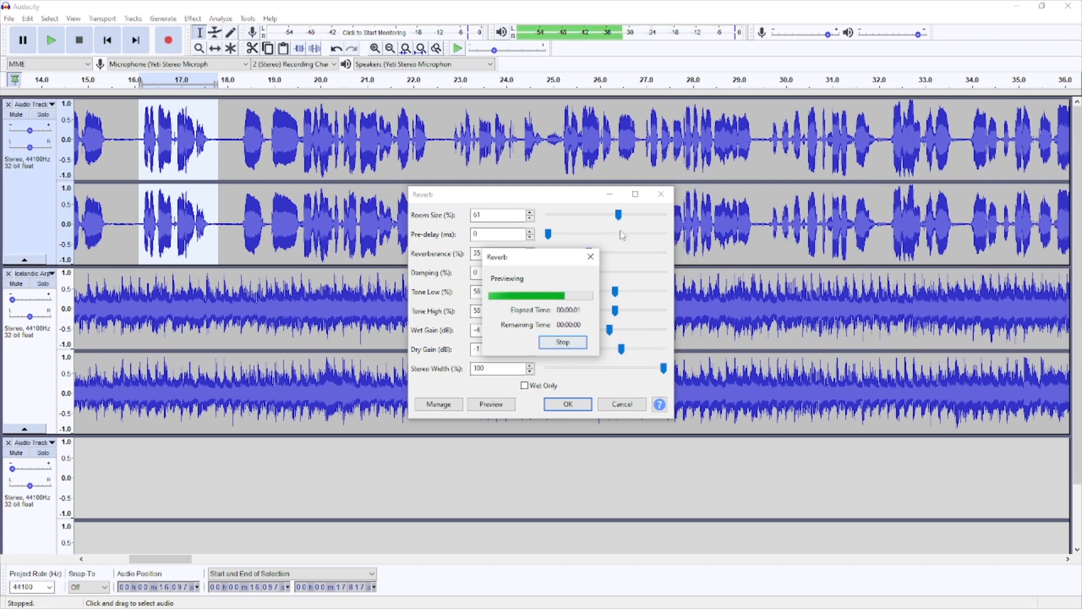
{"action": "left_click_drag", "start_coordinate": [618, 215], "coordinate": [554, 225]}
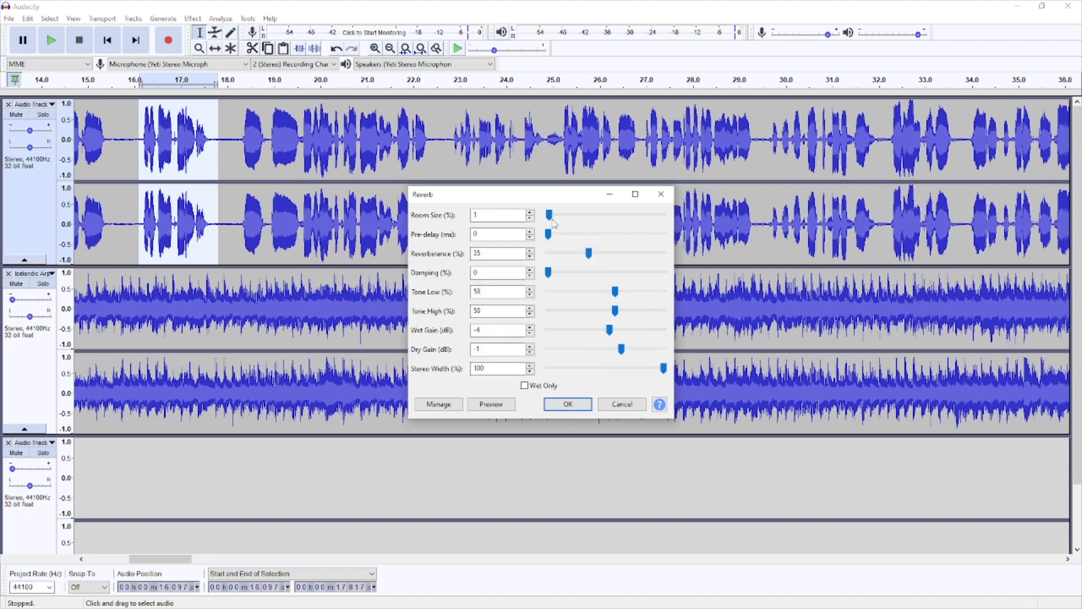
{"action": "left_click", "coordinate": [510, 405]}
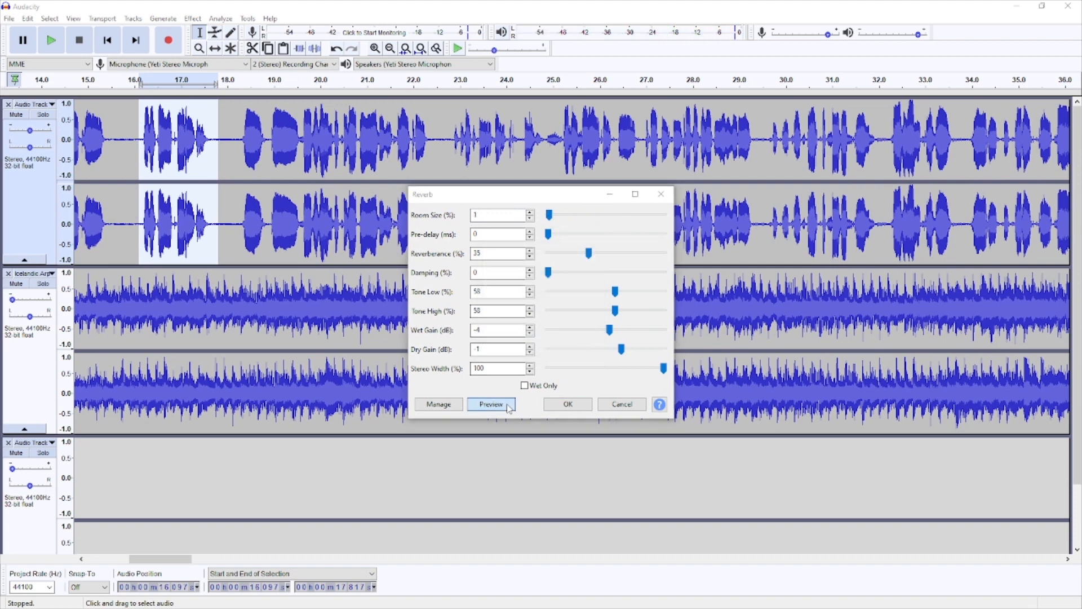
{"action": "left_click_drag", "start_coordinate": [550, 214], "coordinate": [570, 219]}
{"action": "left_click", "coordinate": [491, 404]}
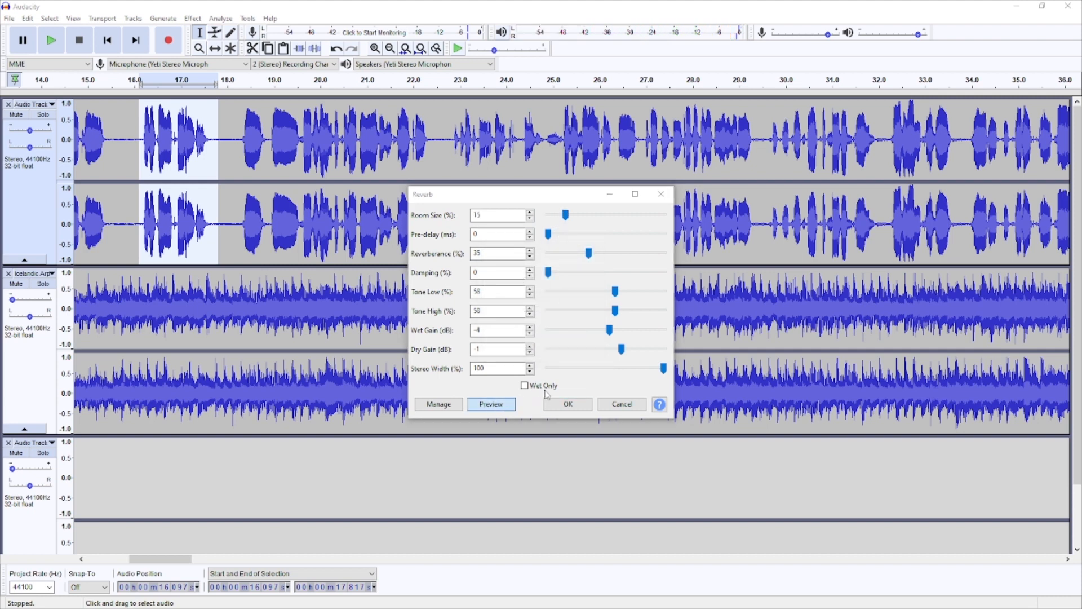
- Set the reverberance to 20% and preview the reverb on the selected voice section
{"action": "left_click", "coordinate": [591, 257]}
{"action": "left_click_drag", "start_coordinate": [589, 252], "coordinate": [573, 256]}
{"action": "left_click", "coordinate": [510, 406]}
{"action": "left_click", "coordinate": [567, 404]}
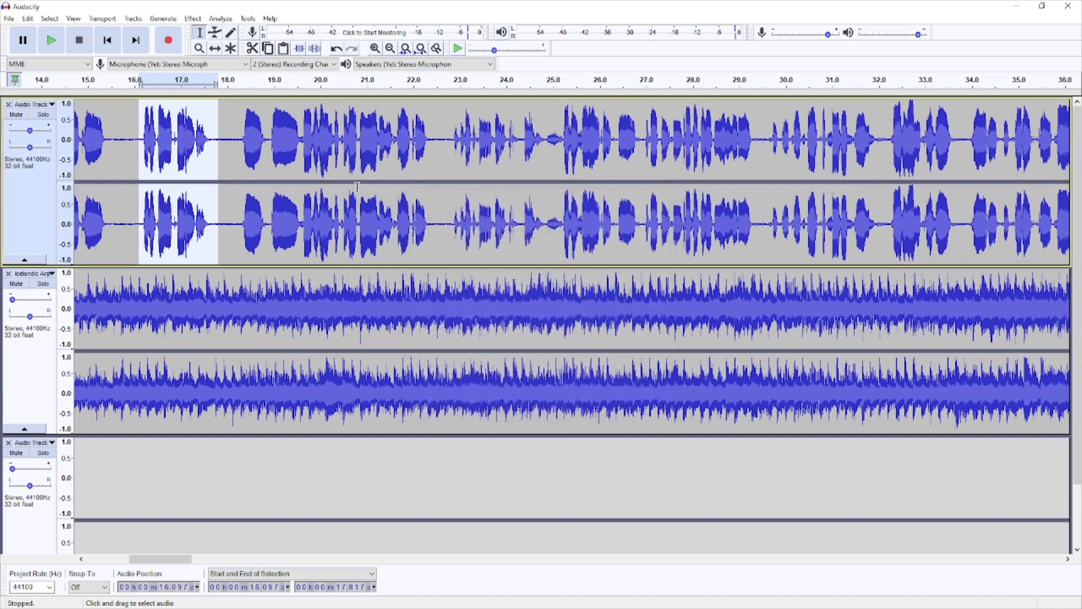
- Apply Reverb with 15% room size and 20% reverberance to the whole voice clip, and play the mix from about 18 s
{"action": "left_click", "coordinate": [280, 126]}
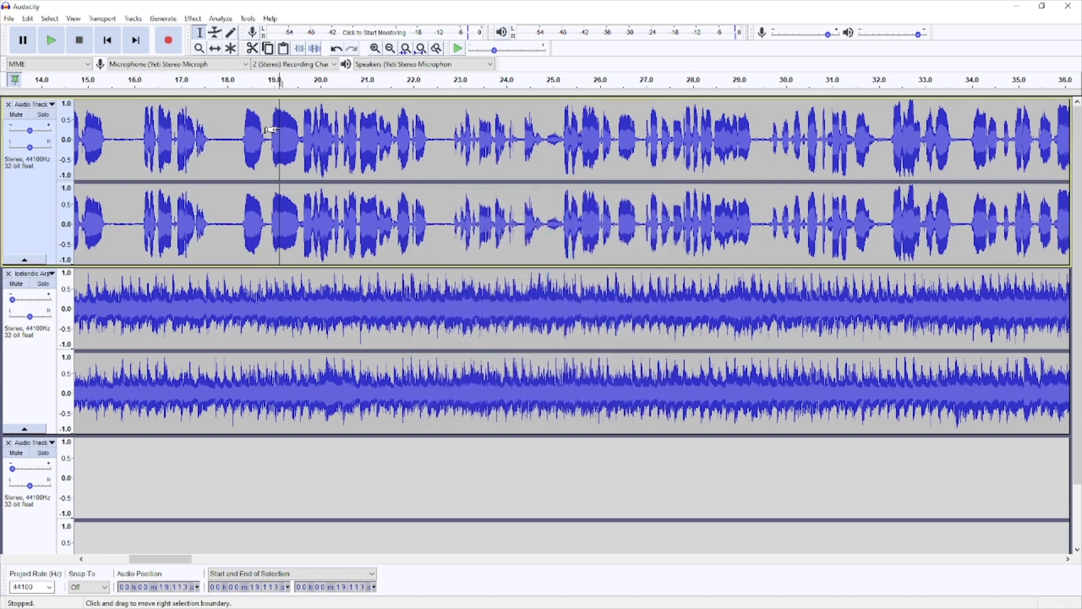
{"action": "left_click", "coordinate": [194, 18]}
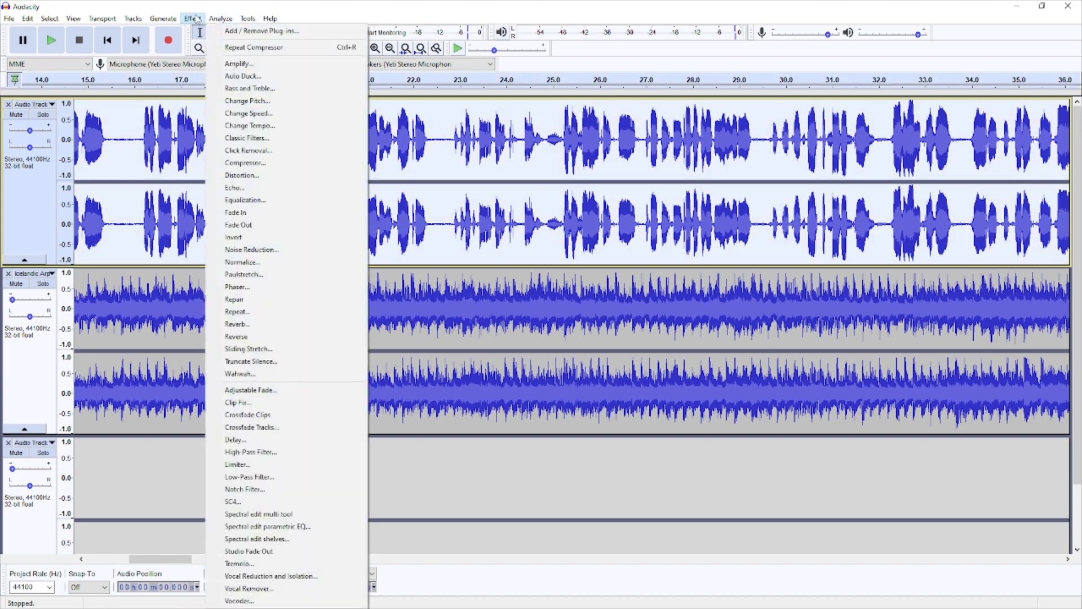
{"action": "left_click", "coordinate": [251, 325]}
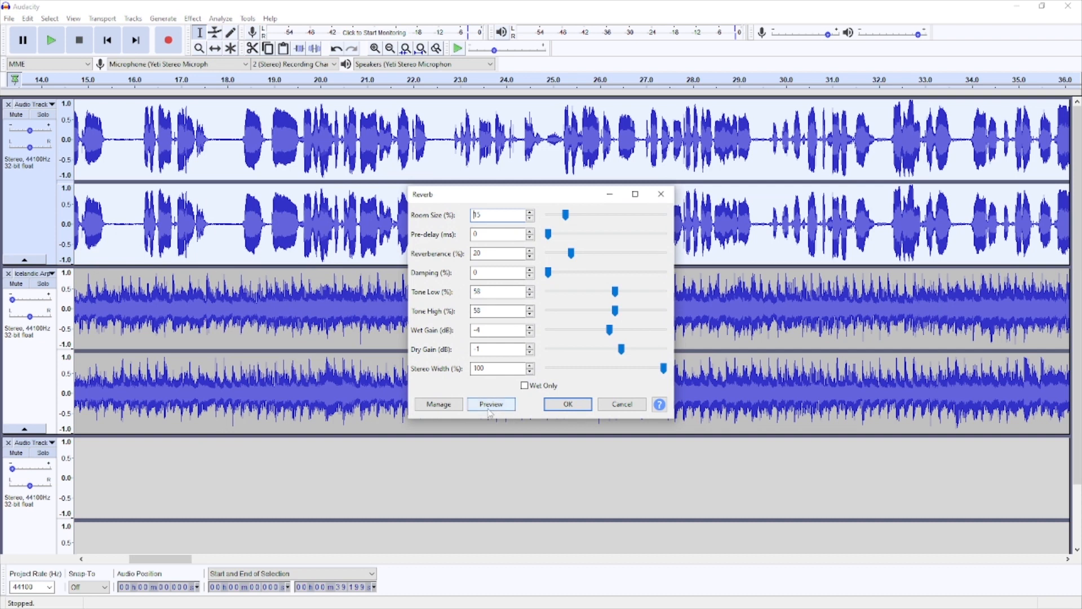
{"action": "left_click", "coordinate": [490, 409]}
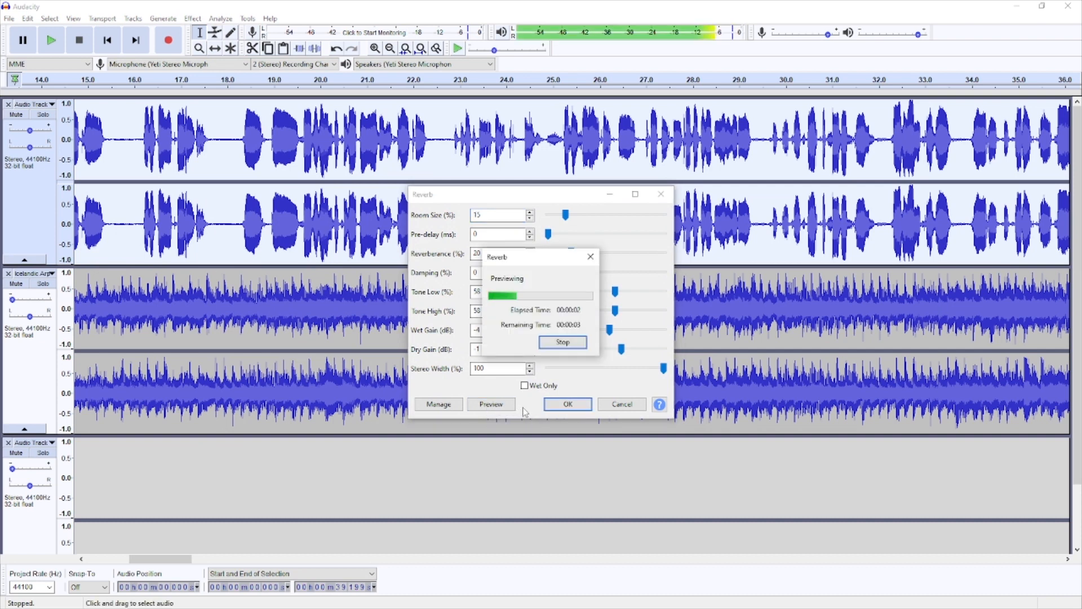
{"action": "left_click", "coordinate": [563, 342]}
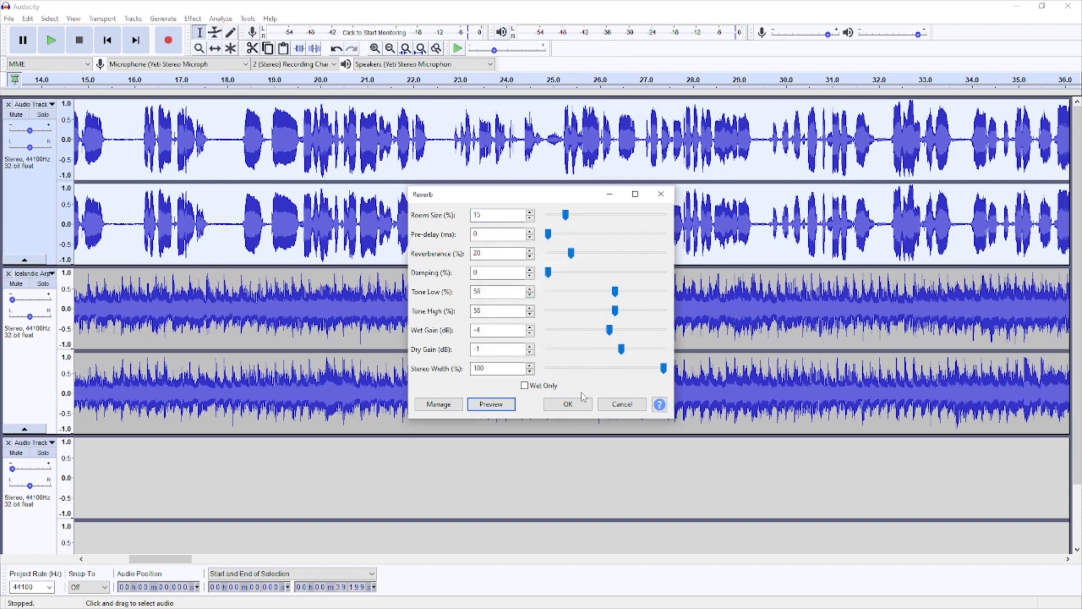
{"action": "left_click", "coordinate": [568, 405]}
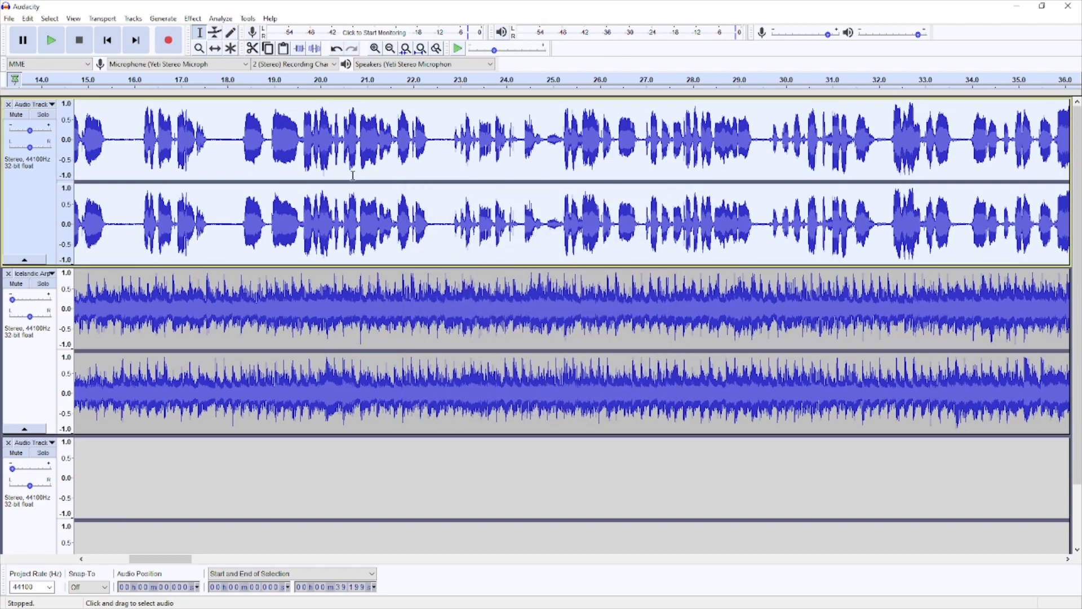
{"action": "left_click", "coordinate": [243, 80]}
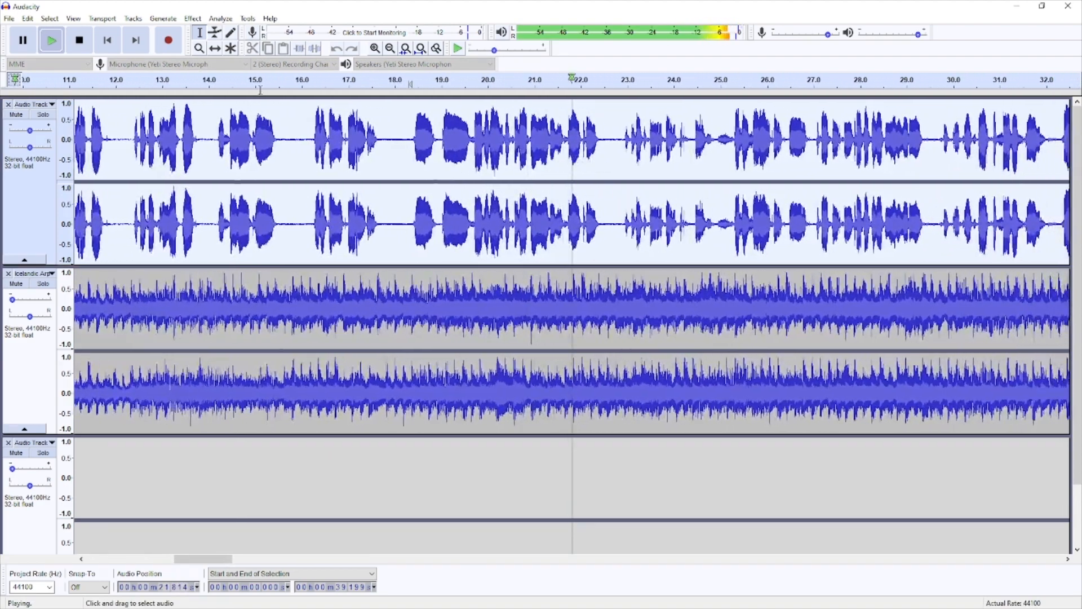
{"action": "left_click", "coordinate": [79, 41]}
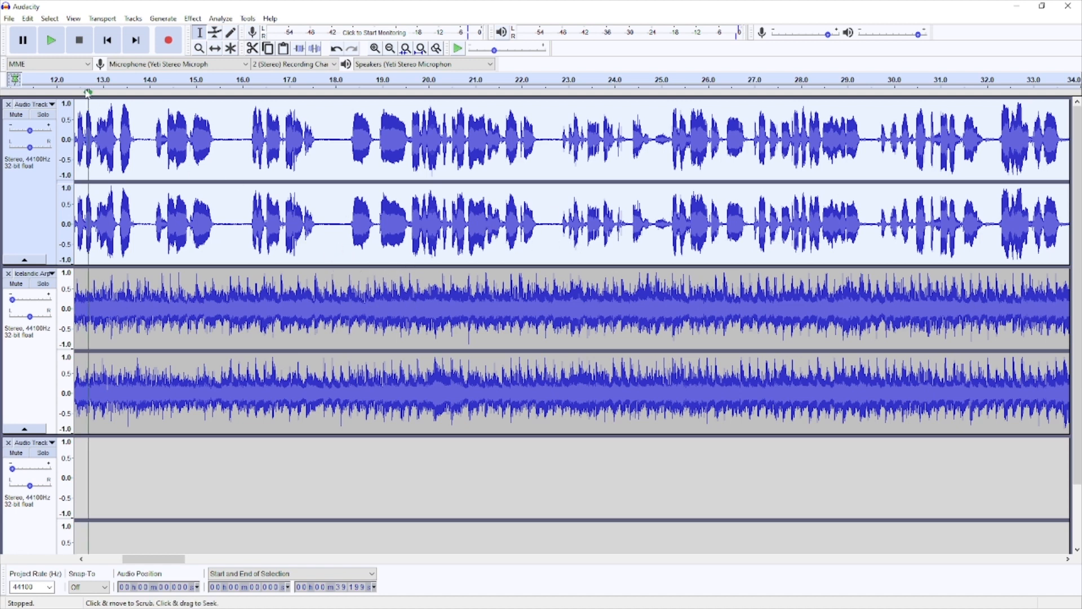
- Set up an MP3 export of the project with the file name audacityVO.mp3
{"action": "left_click", "coordinate": [8, 19]}
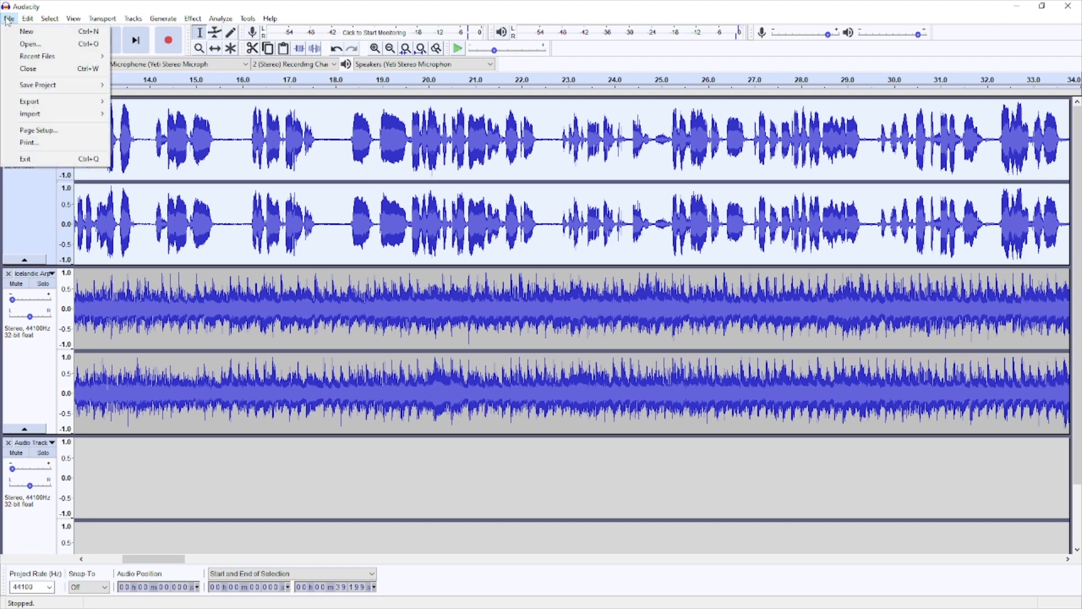
{"action": "mouse_move", "coordinate": [52, 89]}
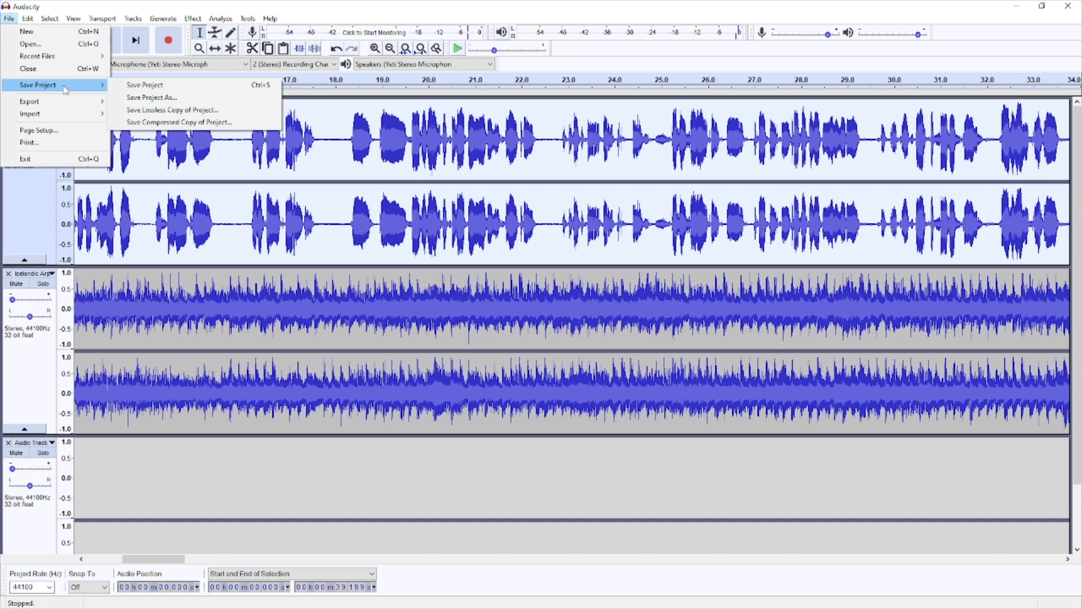
{"action": "mouse_move", "coordinate": [72, 108]}
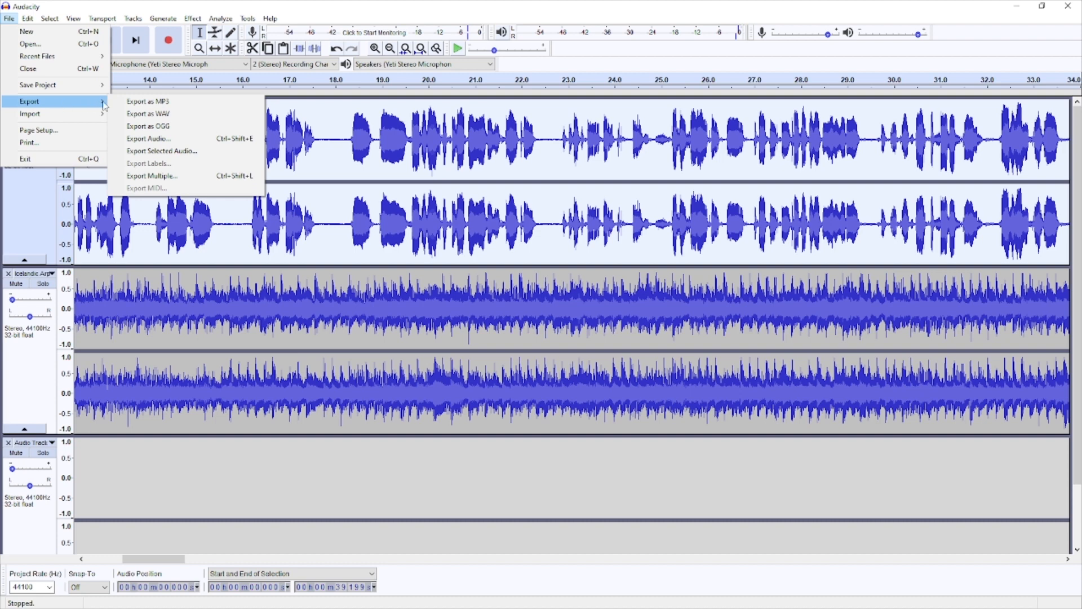
{"action": "left_click", "coordinate": [167, 105]}
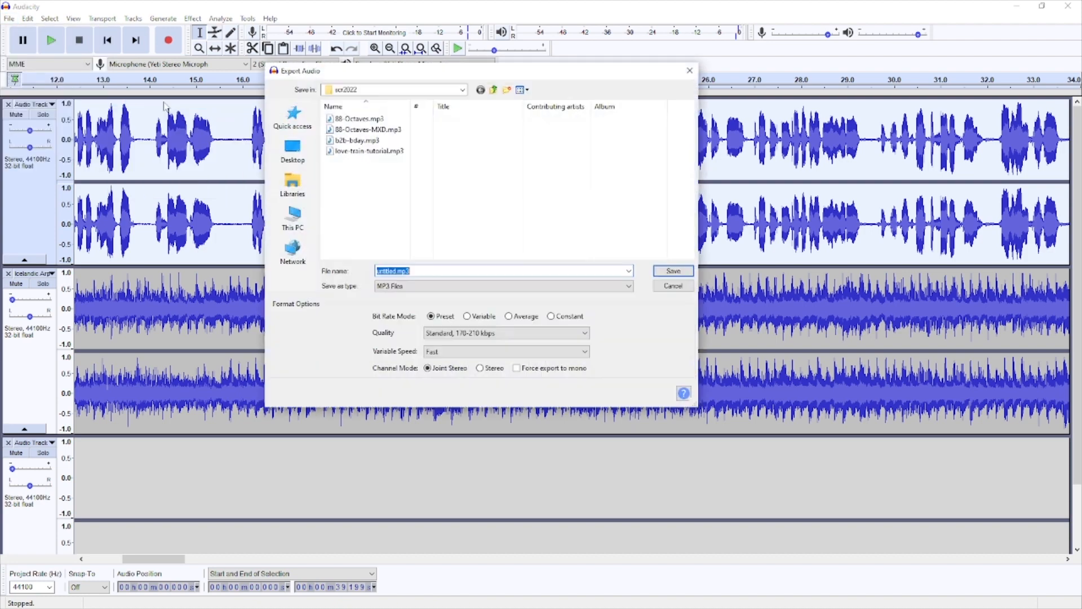
{"action": "left_click", "coordinate": [392, 272]}
{"action": "double_click", "coordinate": [396, 272]}
{"action": "type", "text": "audacityh"}
{"action": "key", "text": "BackSpace"}
{"action": "type", "text": "VO"}
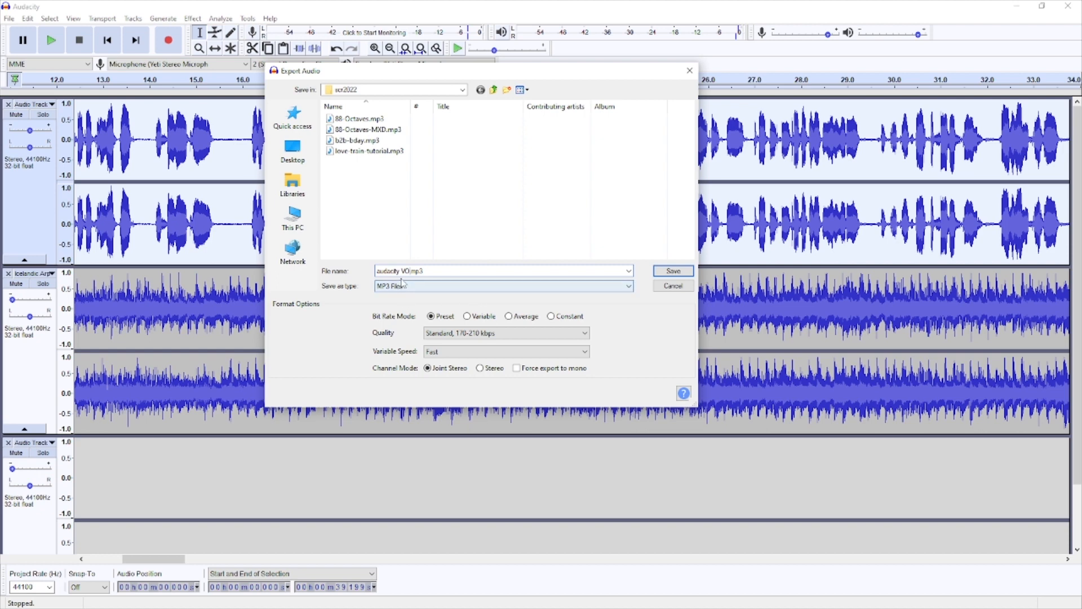
{"action": "key", "text": "Left"}
{"action": "key", "text": "Left"}
{"action": "key", "text": "BackSpace"}
{"action": "type", "text": "-"}
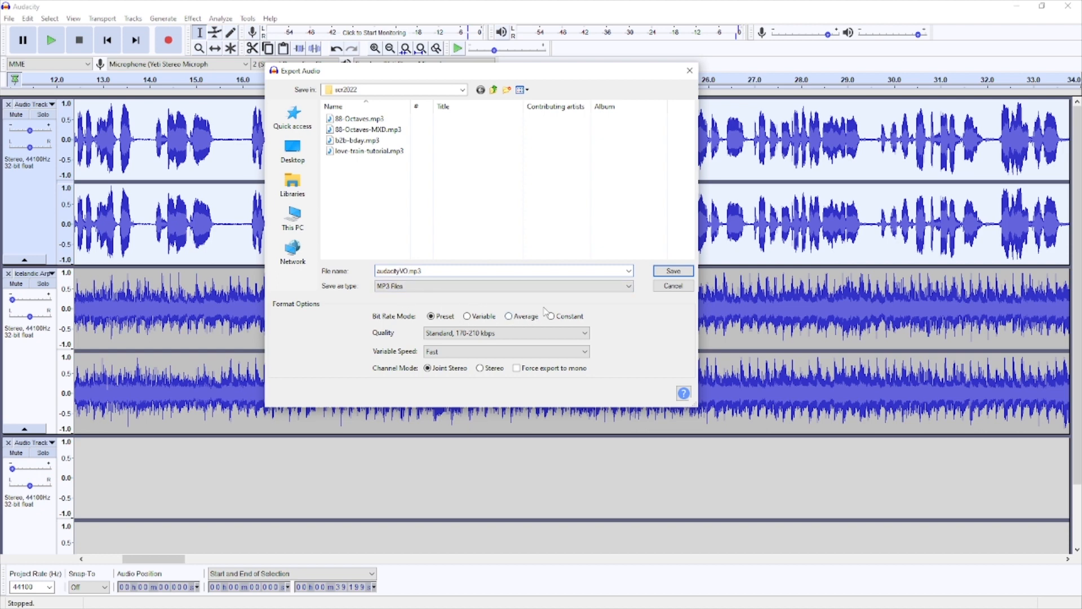
- Export the project as an MP3 into the scr2022 folder, accepting the stereo mixdown and the default metadata tags
{"action": "left_click", "coordinate": [674, 271]}
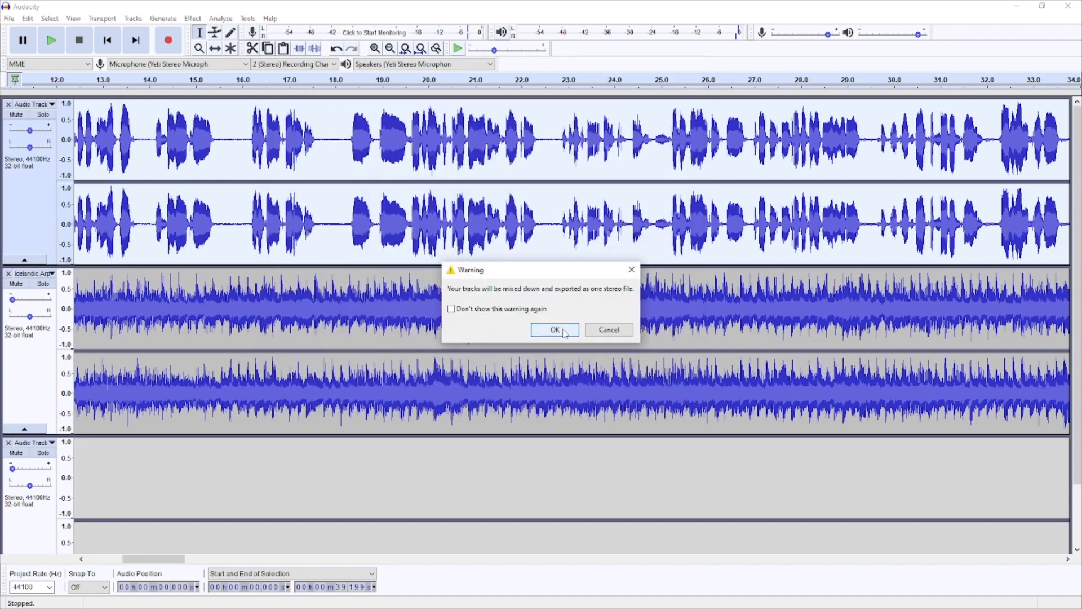
{"action": "left_click", "coordinate": [563, 332]}
{"action": "left_click", "coordinate": [573, 193]}
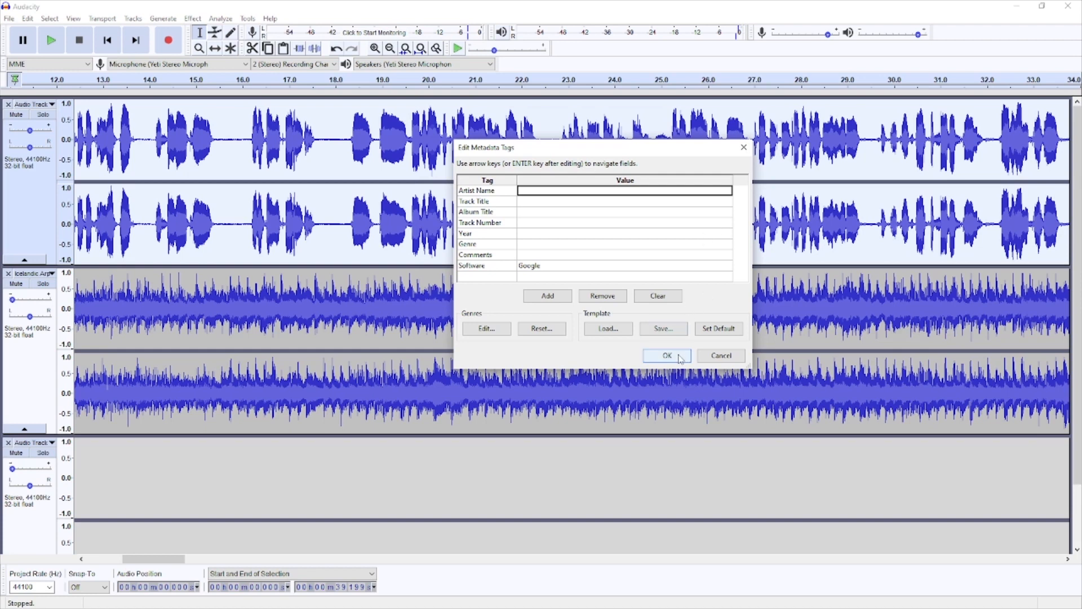
{"action": "left_click", "coordinate": [657, 358]}
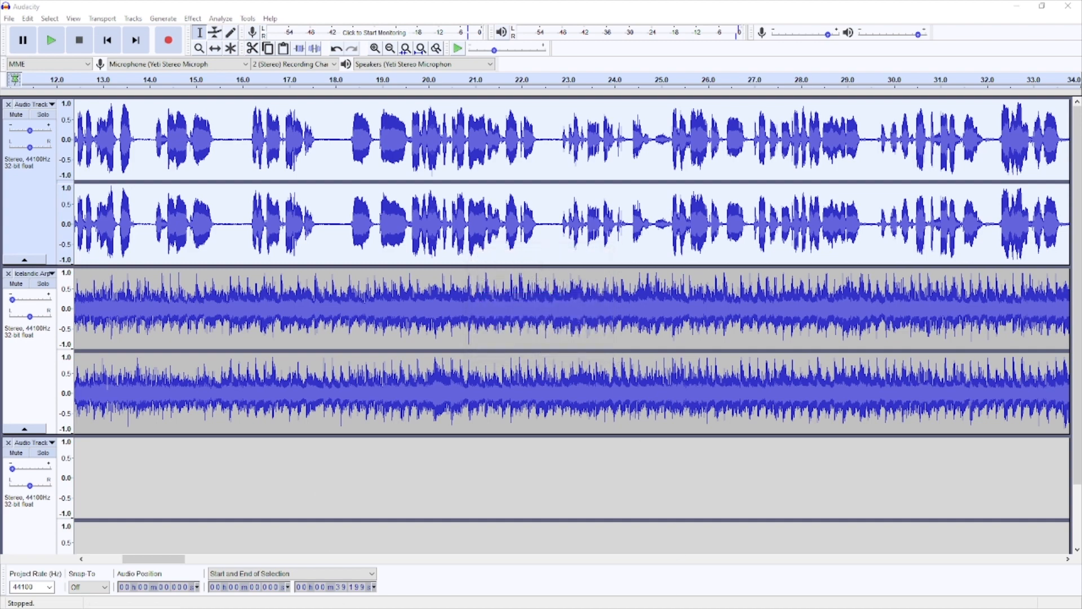
- Switch to File Explorer, play a preview of the exported audacity-VO.mp3 in the scr2022 folder, stop it and deselect the file
{"action": "key", "text": "alt+Tab"}
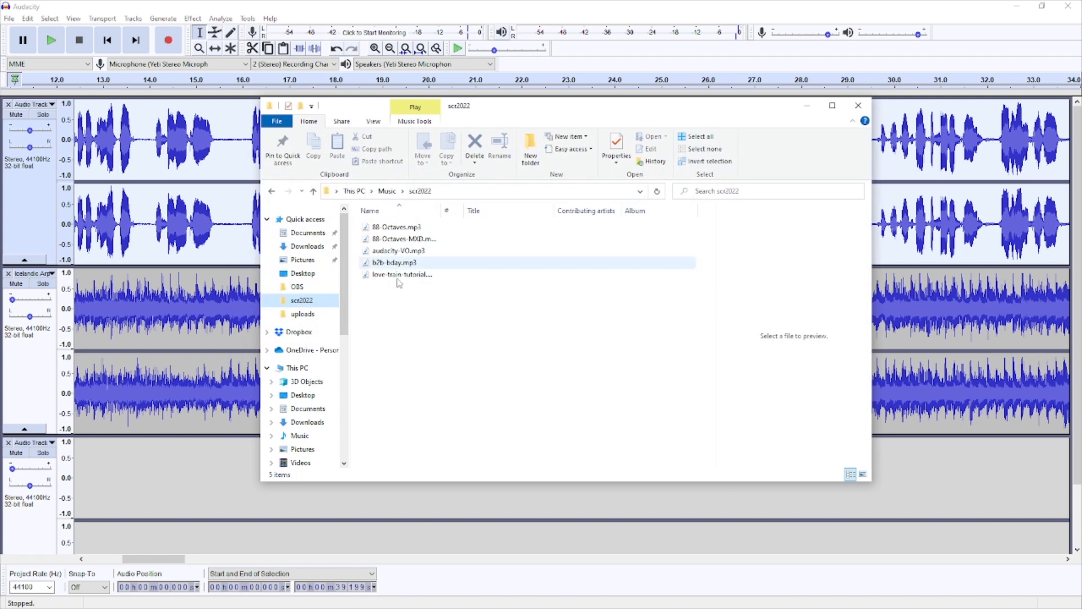
{"action": "left_click", "coordinate": [365, 251]}
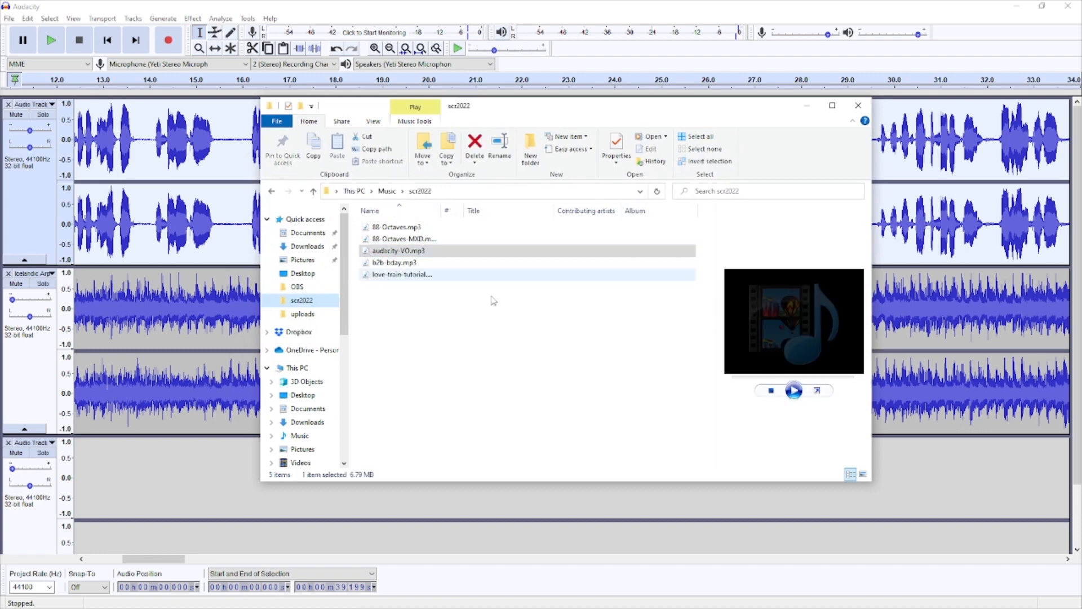
{"action": "left_click", "coordinate": [796, 392]}
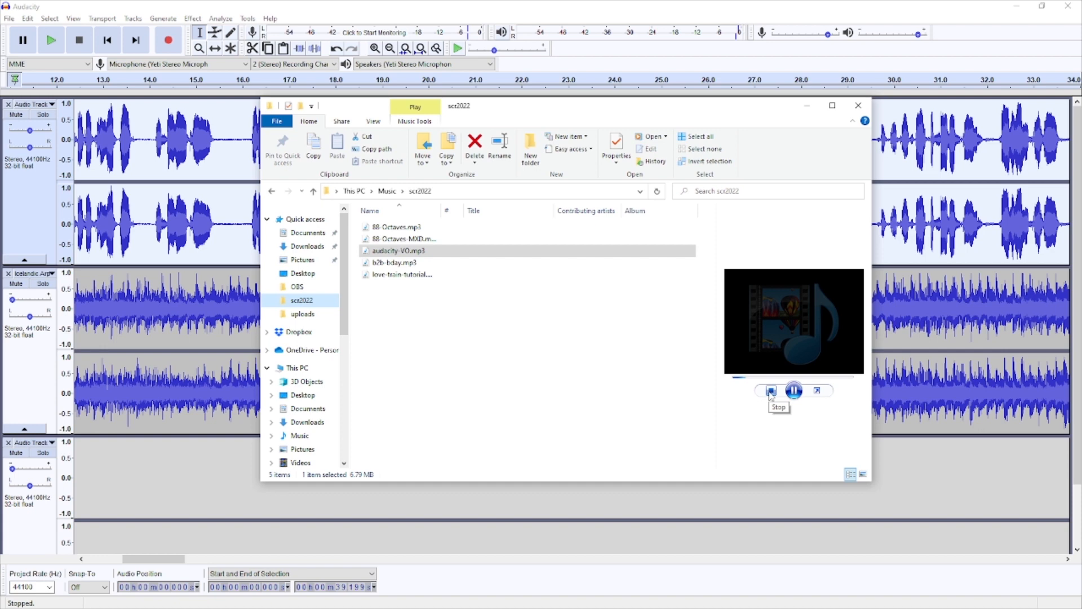
{"action": "left_click", "coordinate": [770, 390]}
{"action": "left_click", "coordinate": [382, 250]}
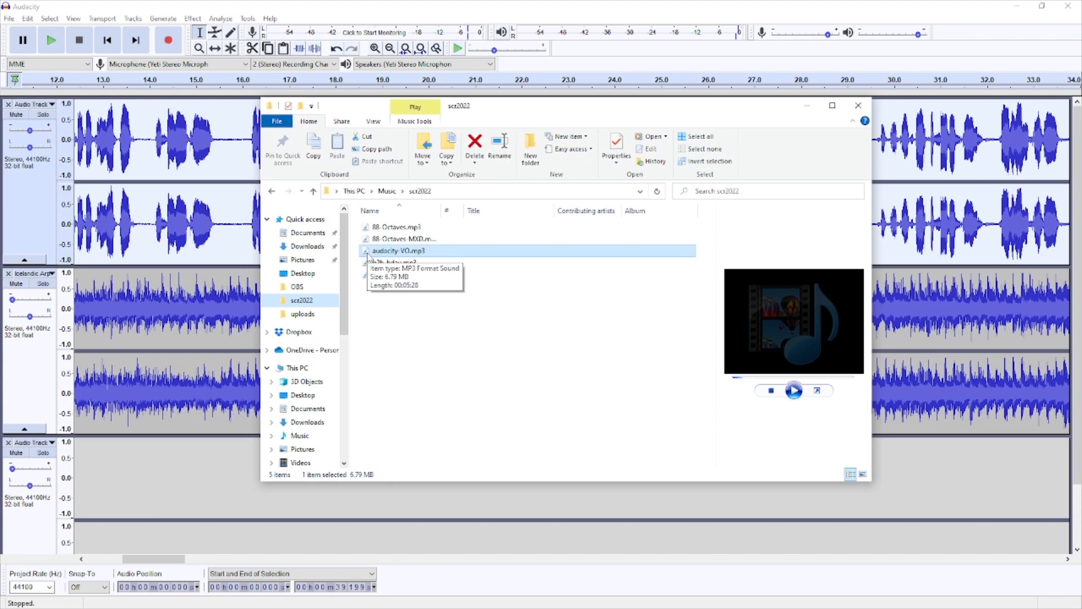
{"action": "left_click", "coordinate": [420, 319]}
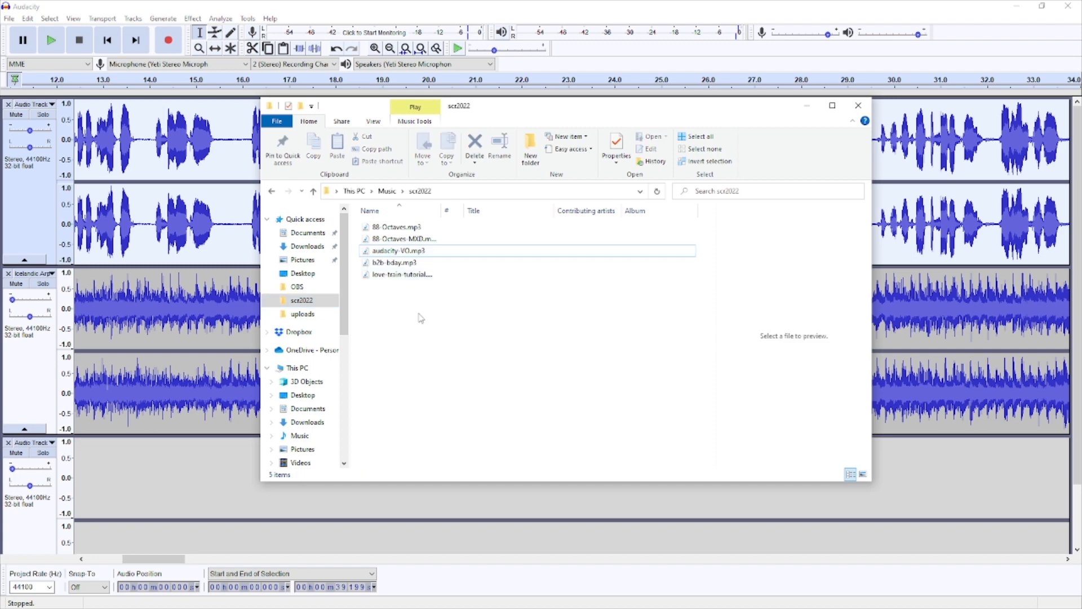